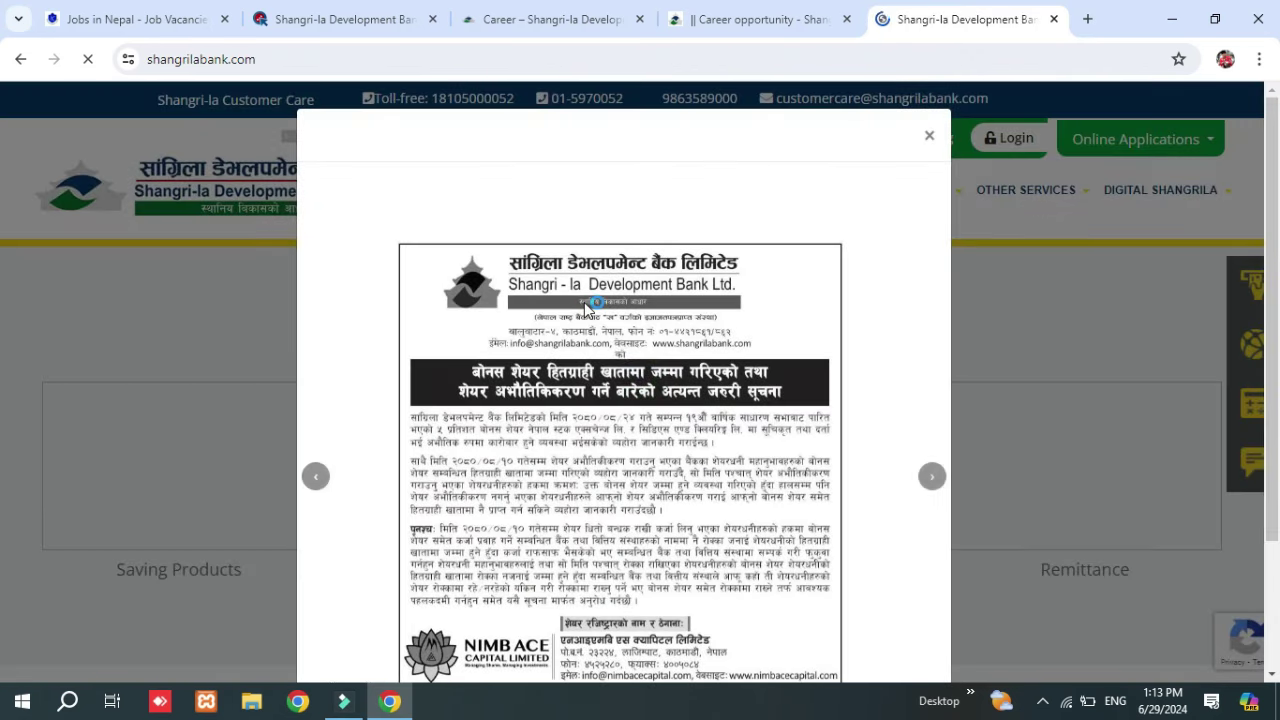
Dismiss the bonus-share notice popup on the bank's homepage.
left_click(929, 137)
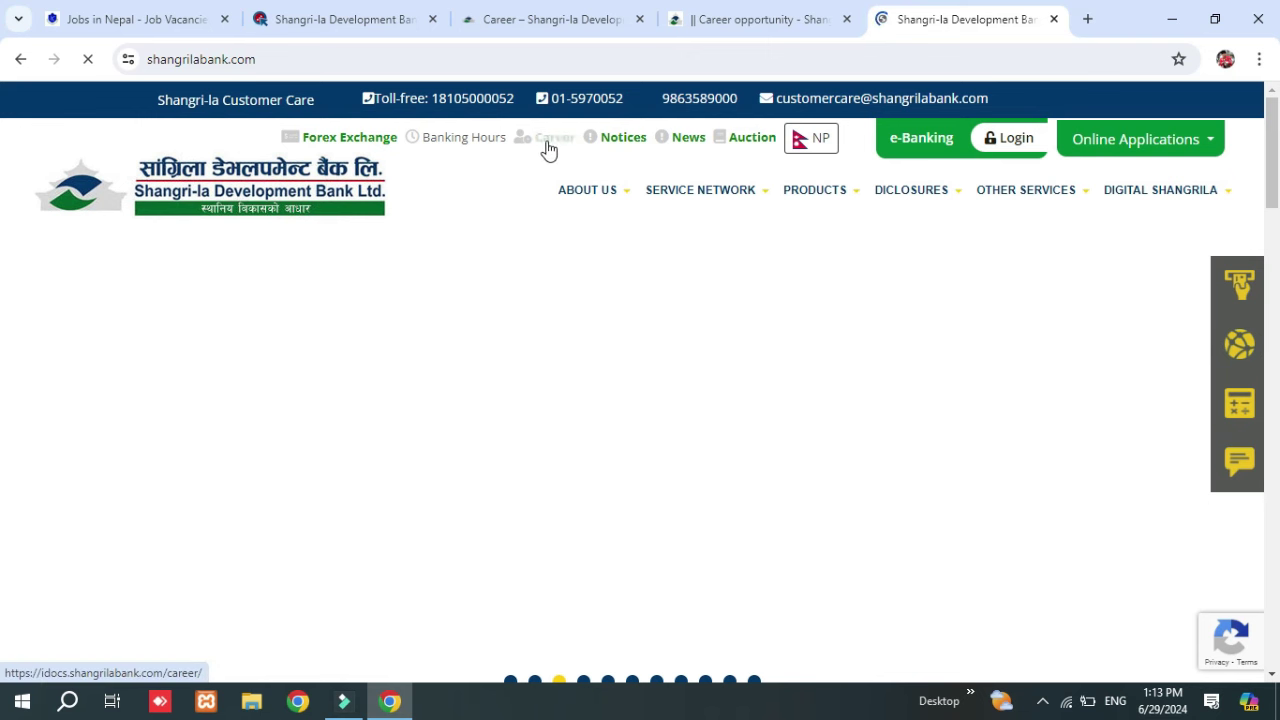
Go to the Career page, adjust the zoom, and open Branch Manager vacancy SADBL-080-81-23.
left_click(548, 145)
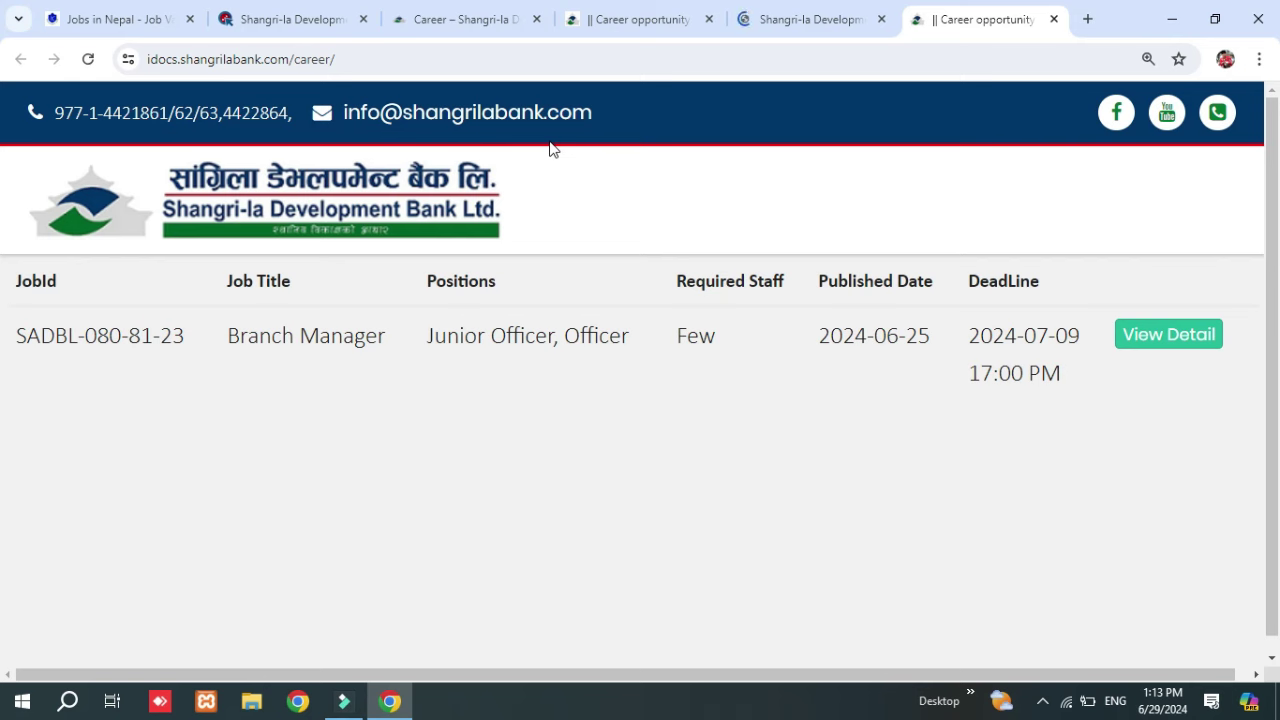
key("ctrl+minus")
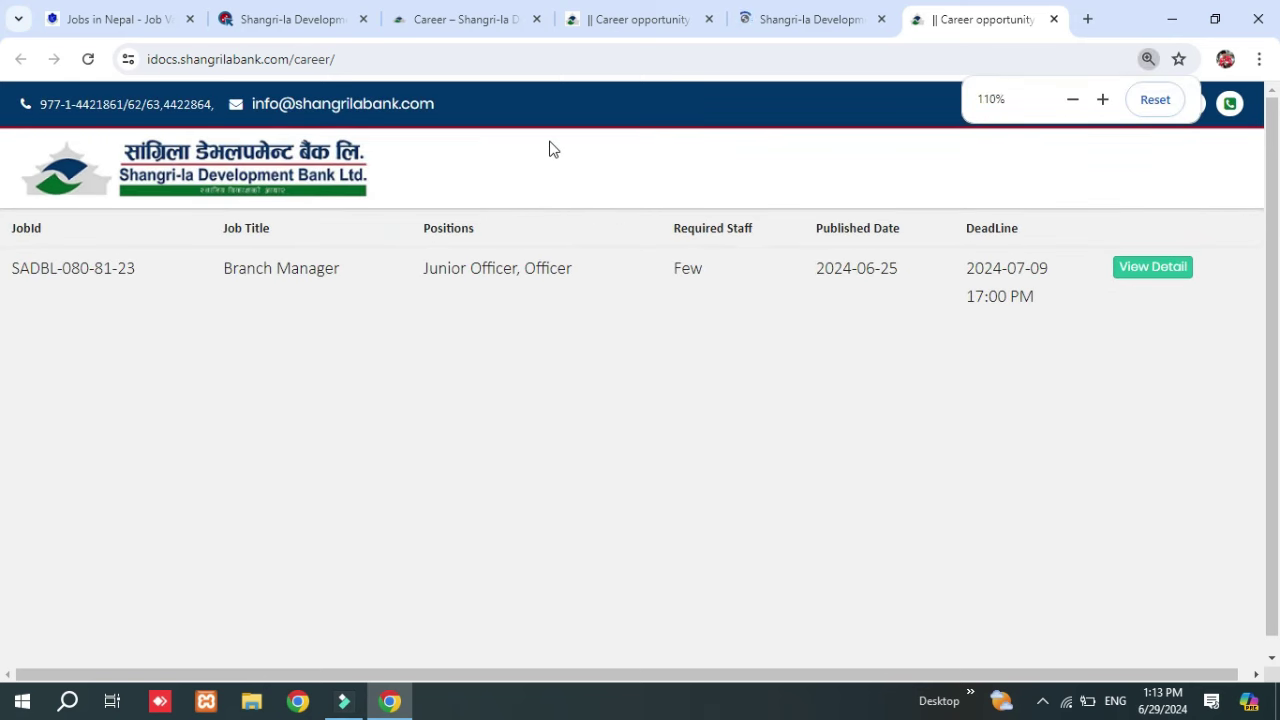
key("ctrl+minus")
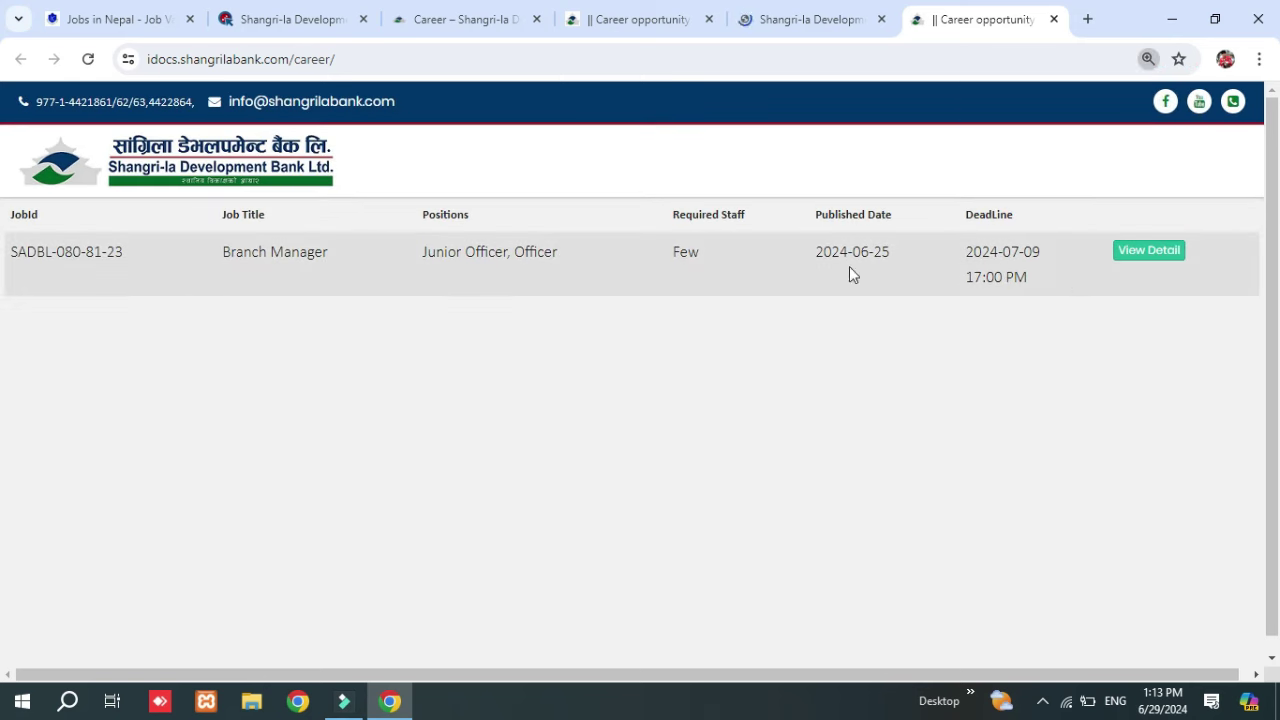
left_click(1148, 251)
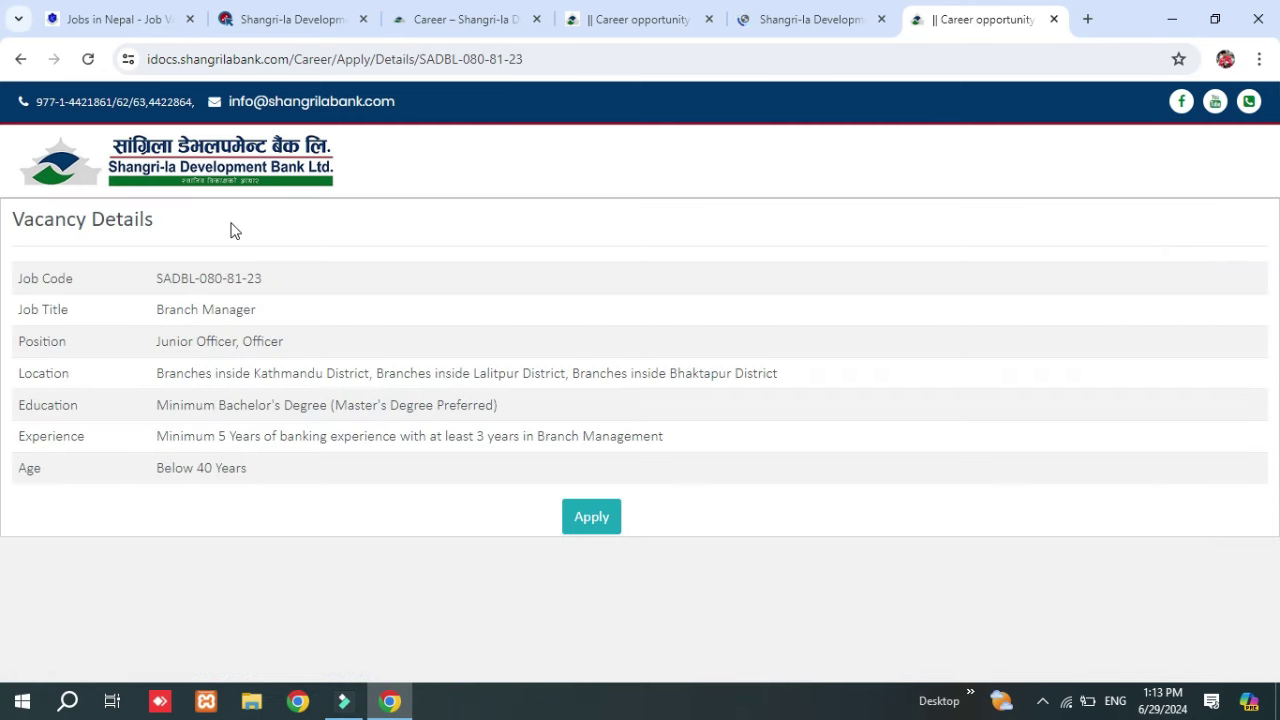
Start the Branch Manager application and autofill name, mobile and e-mail from saved details.
left_click(592, 517)
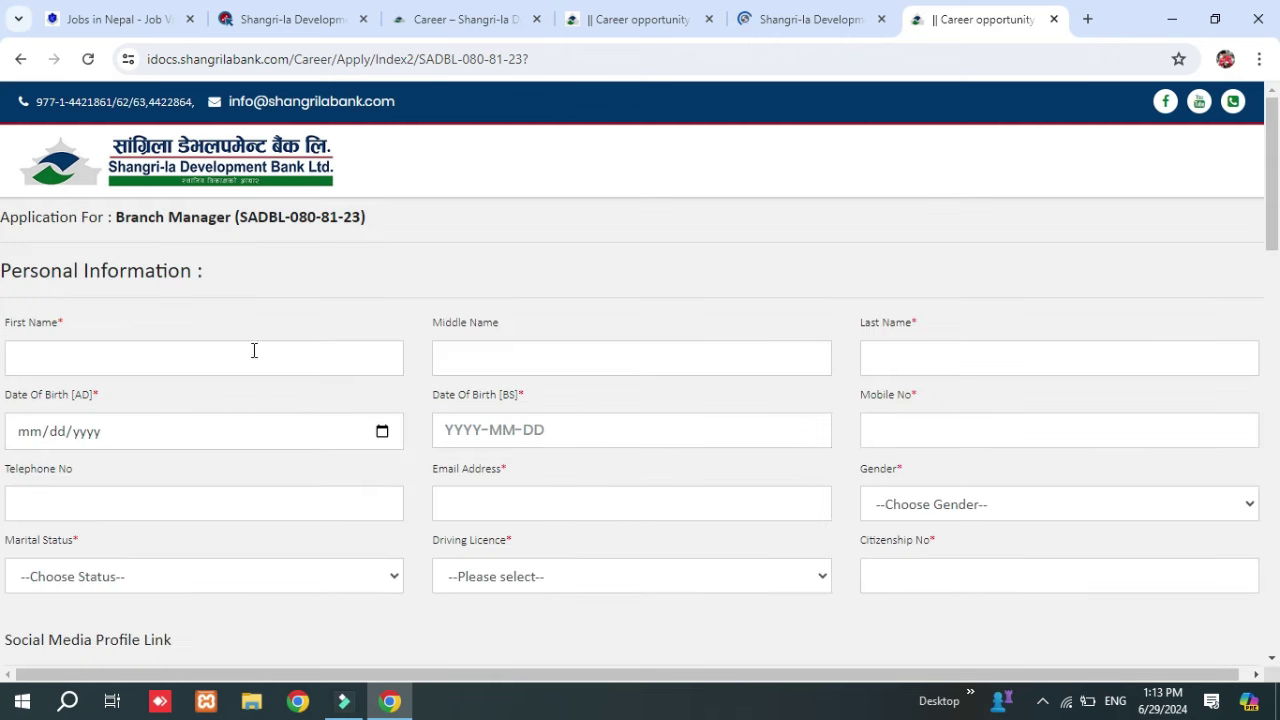
left_click(283, 357)
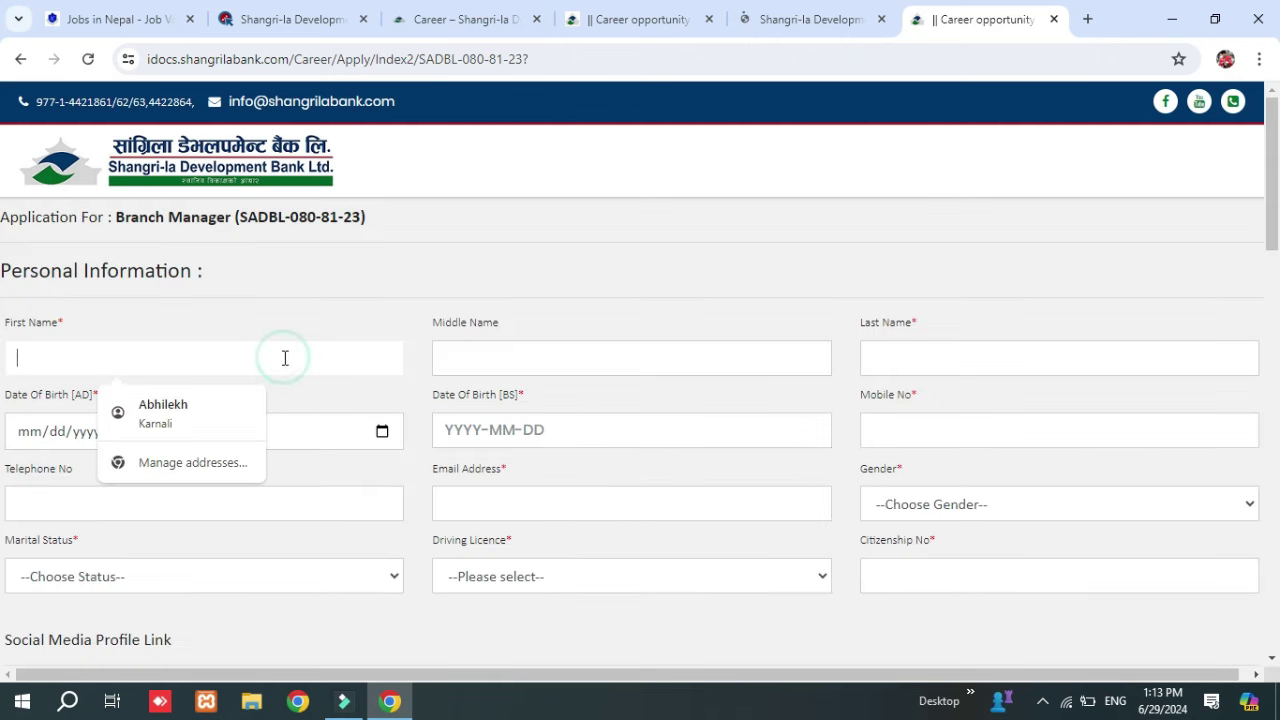
left_click(214, 426)
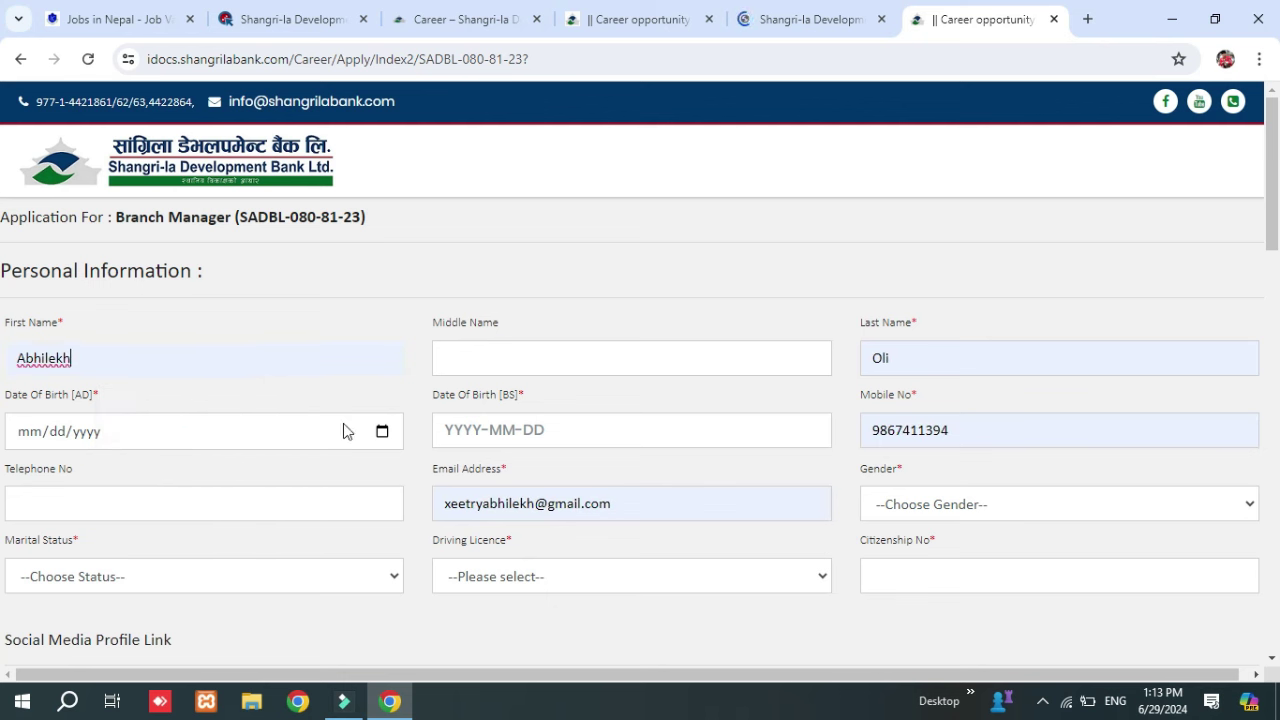
Enter the applicant's Date Of Birth in both AD and BS formats.
left_click(143, 431)
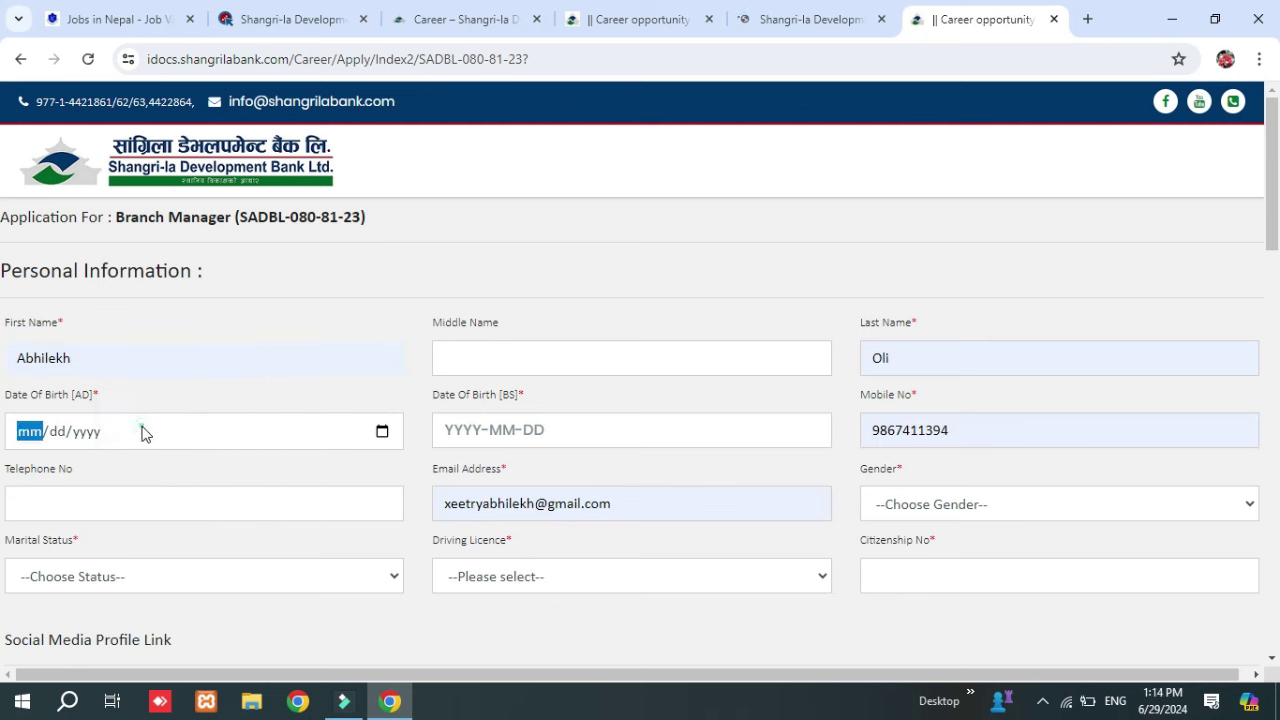
left_click(382, 431)
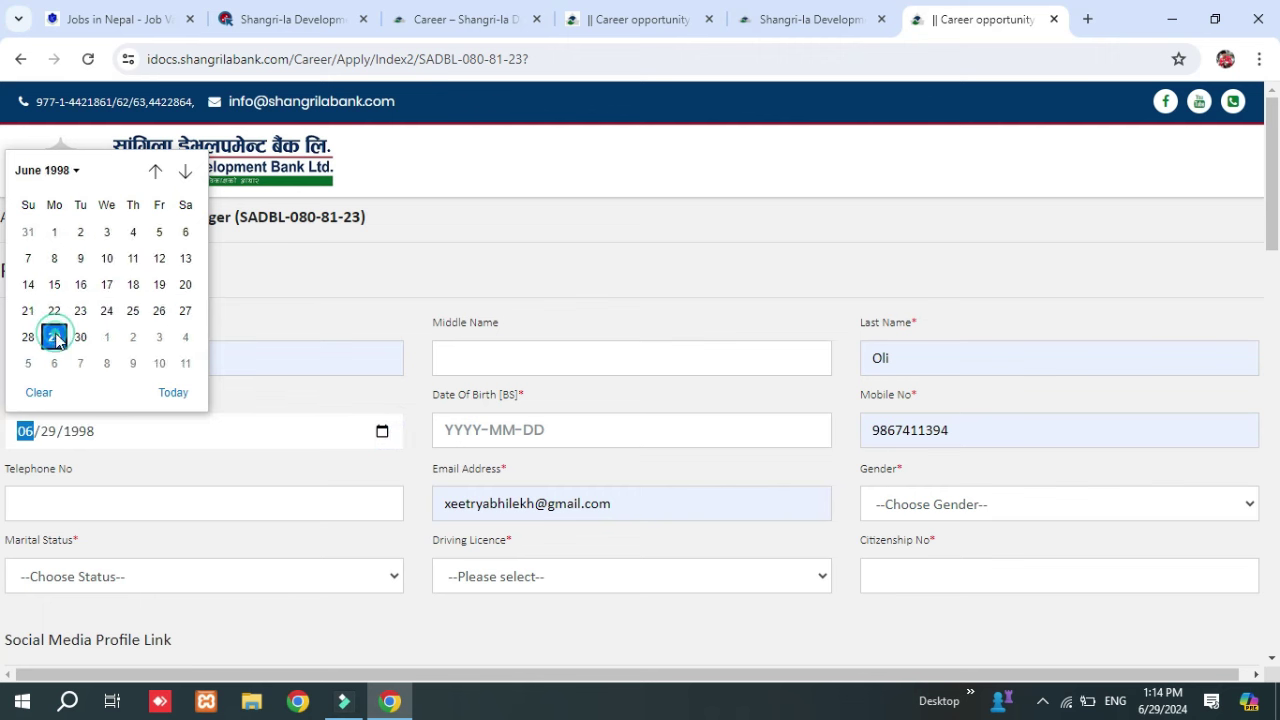
key("Return")
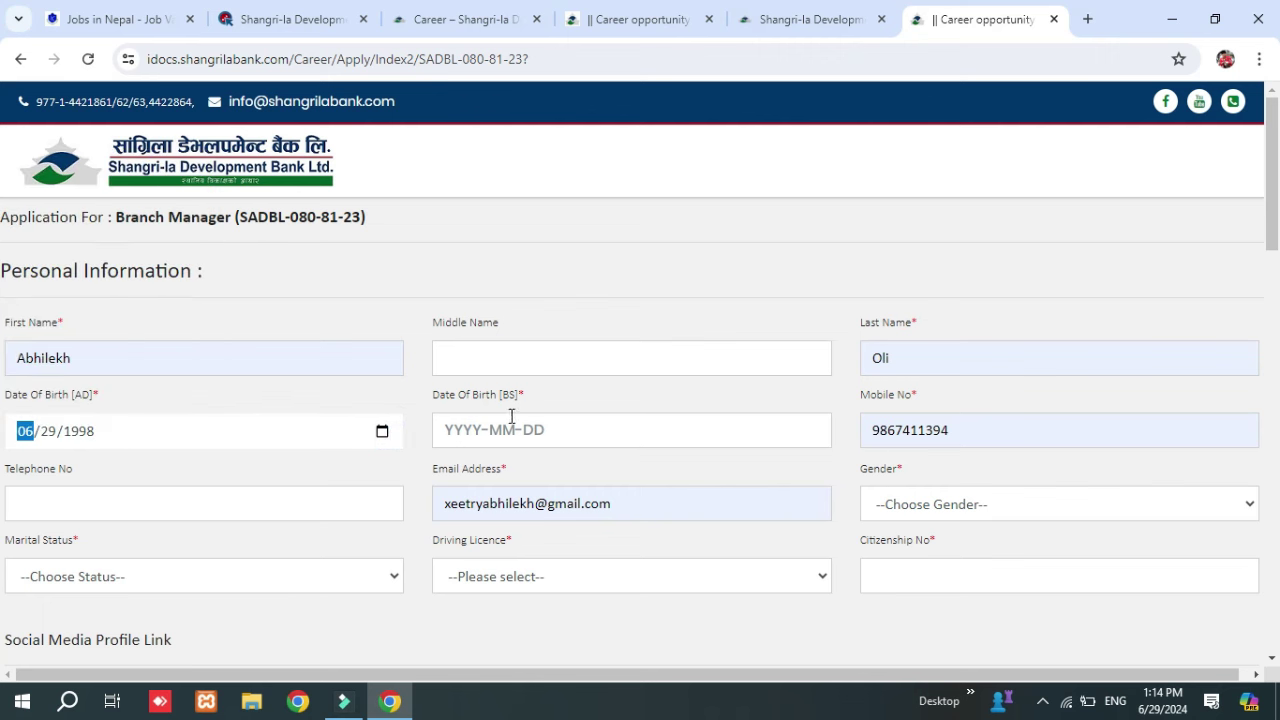
left_click(514, 417)
left_click(240, 420)
left_click(564, 421)
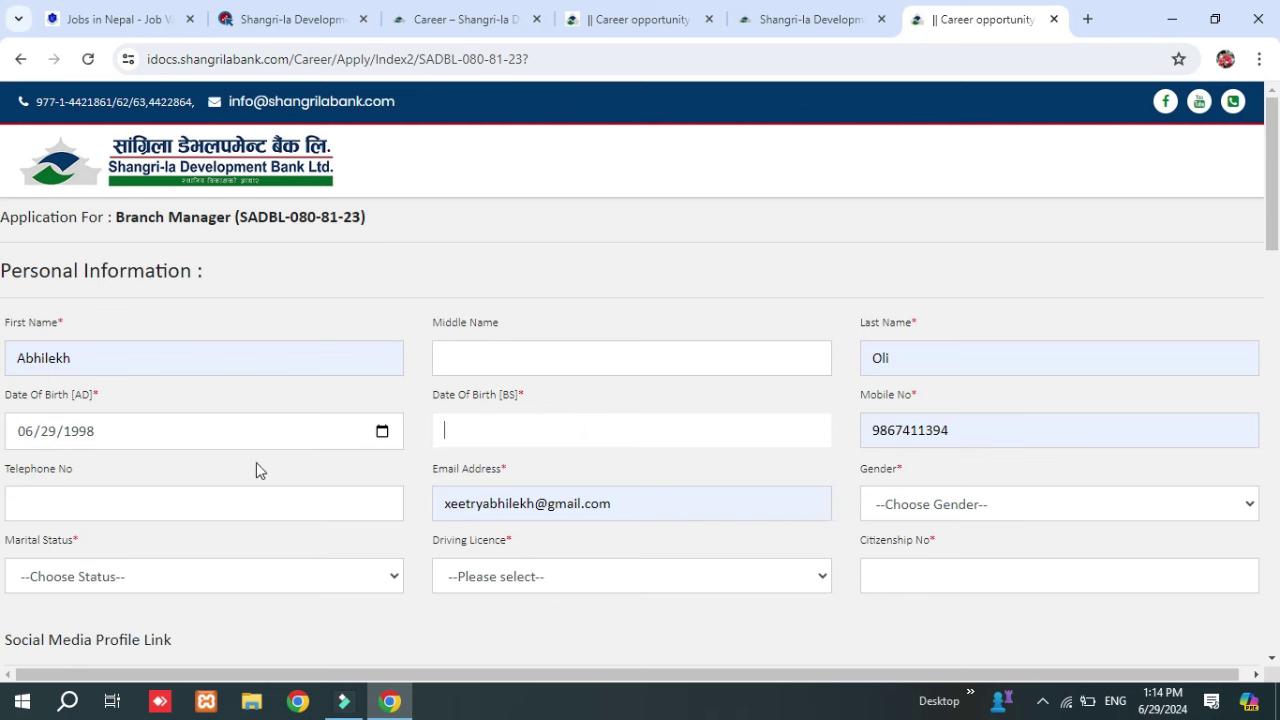
left_click(240, 433)
left_click(476, 437)
type("2055-02-18")
Replace the Mobile No with a new number and edit the Email Address username.
left_click(995, 430)
left_click_drag(958, 427, 855, 428)
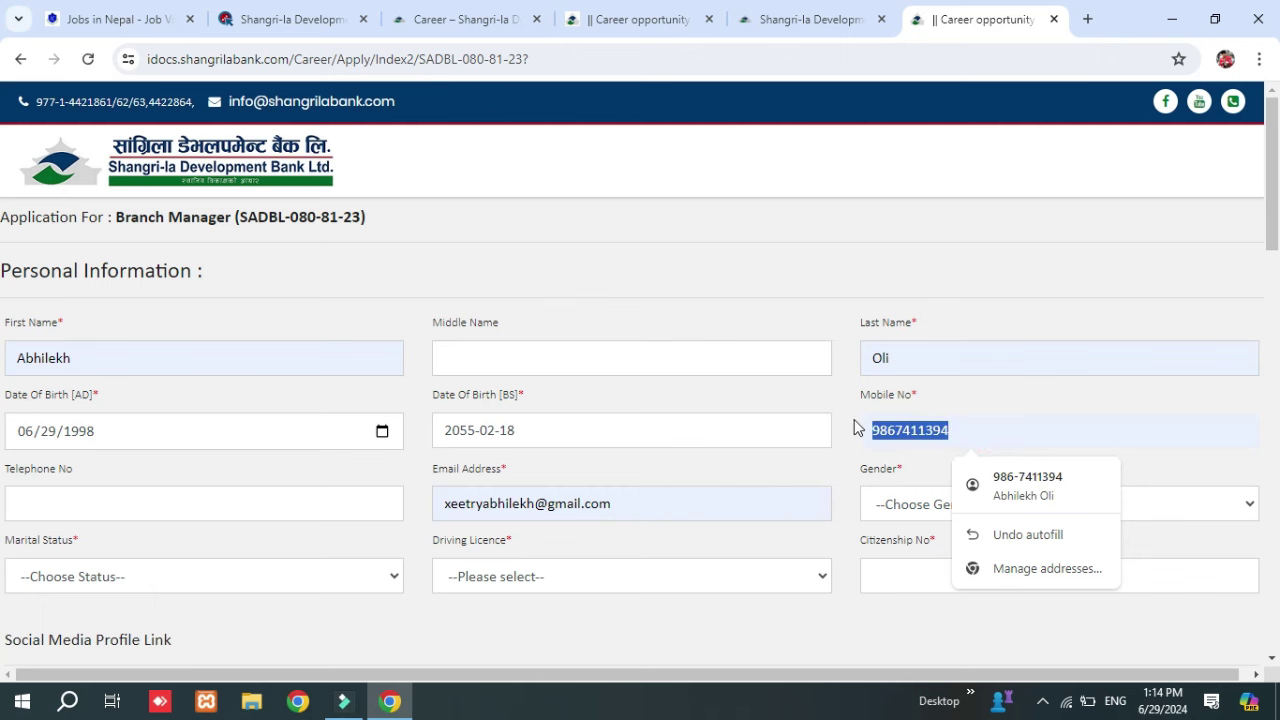
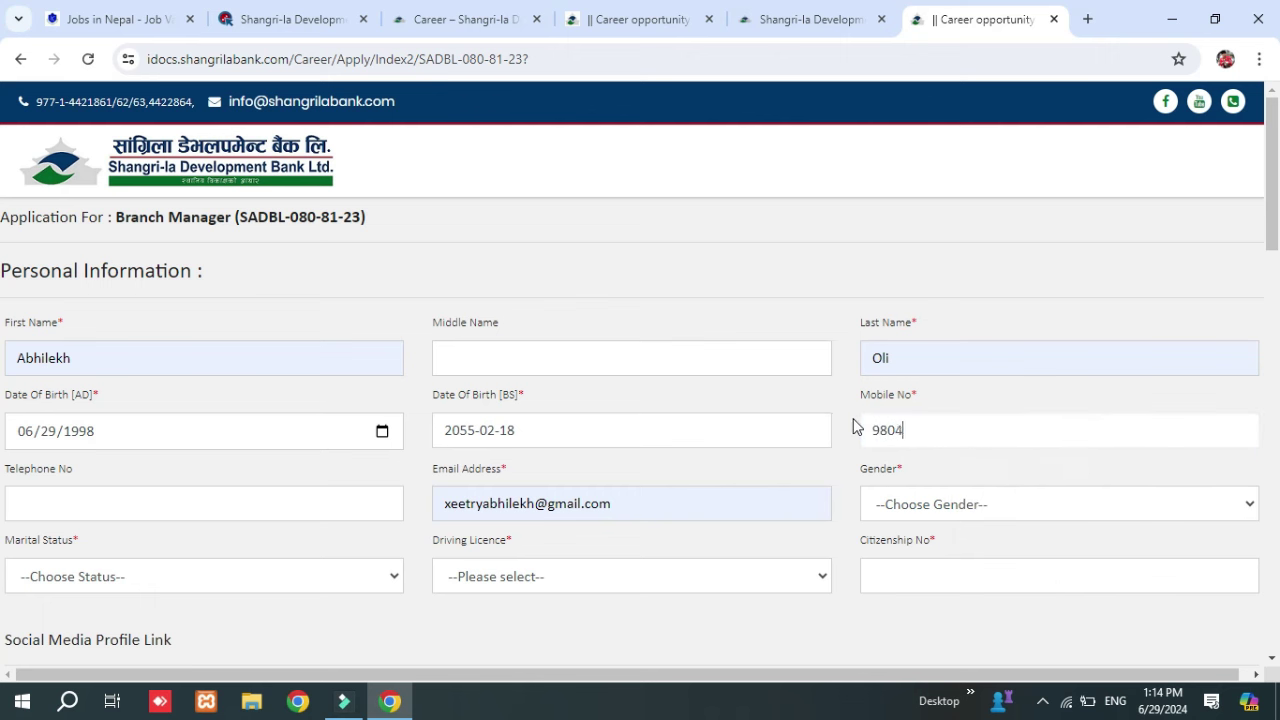
scroll(233, 415, "down", 4)
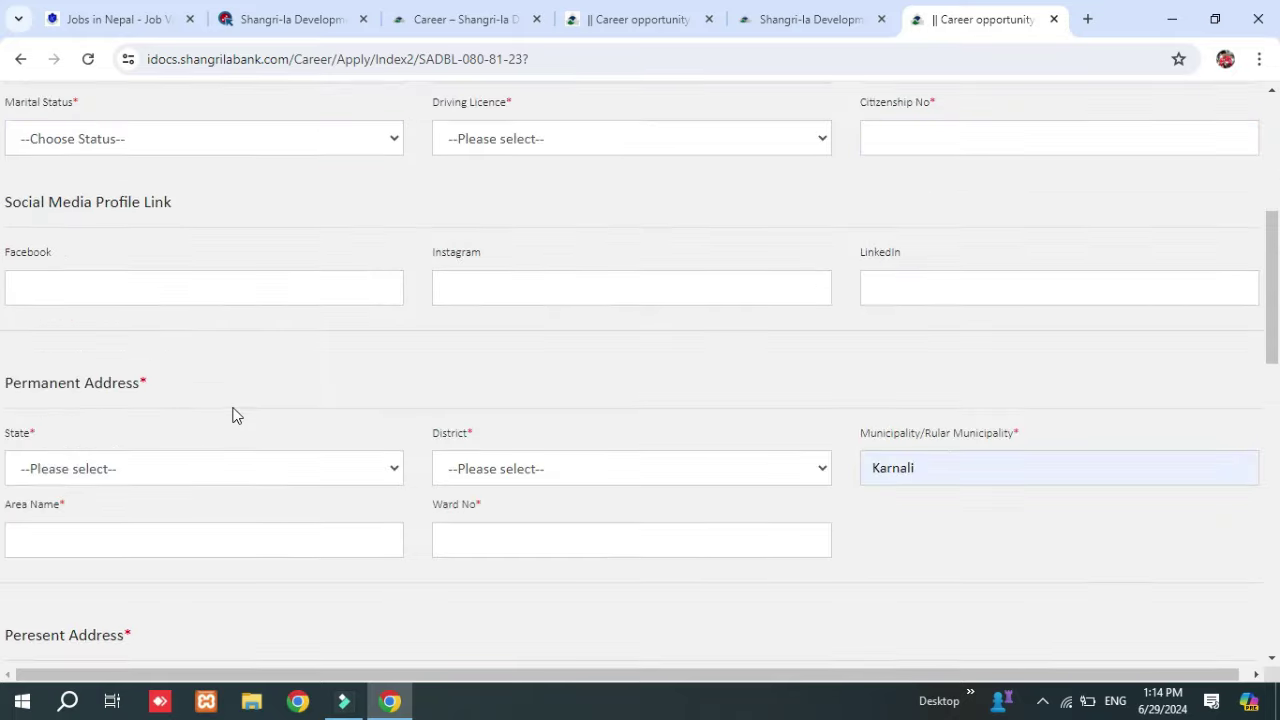
scroll(233, 415, "up", 4)
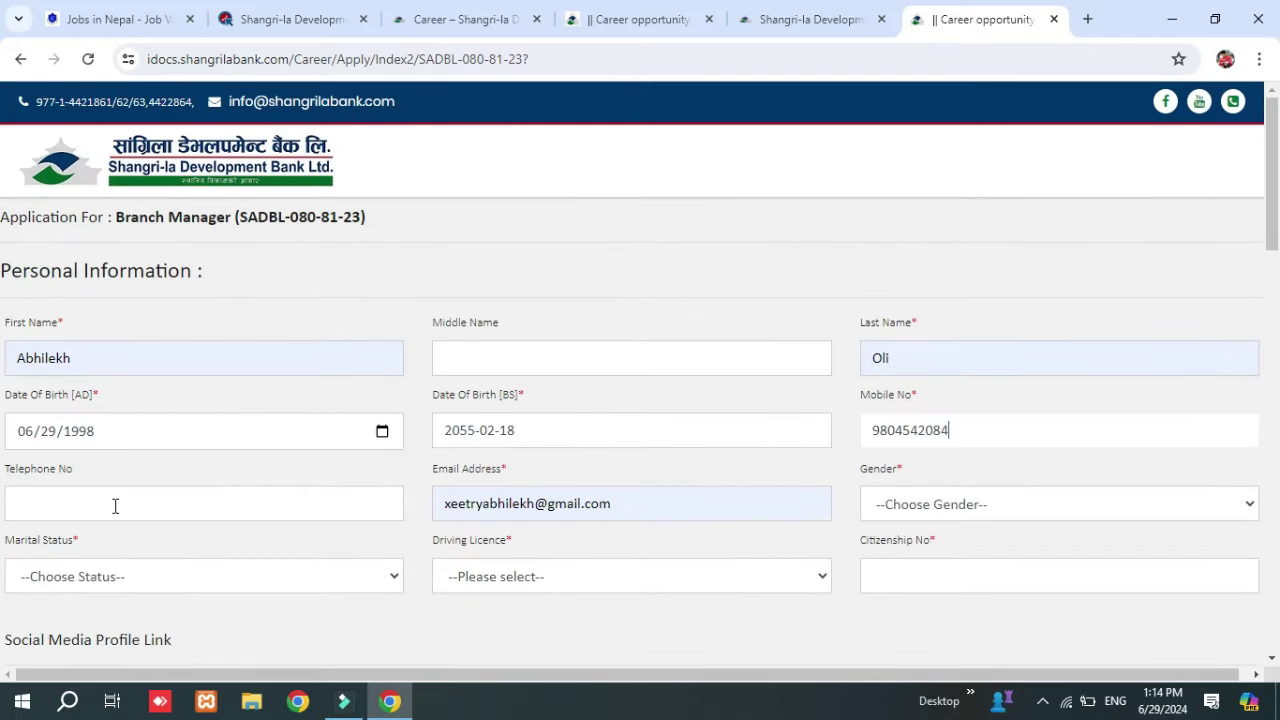
left_click(536, 502)
left_click_drag(535, 503, 436, 492)
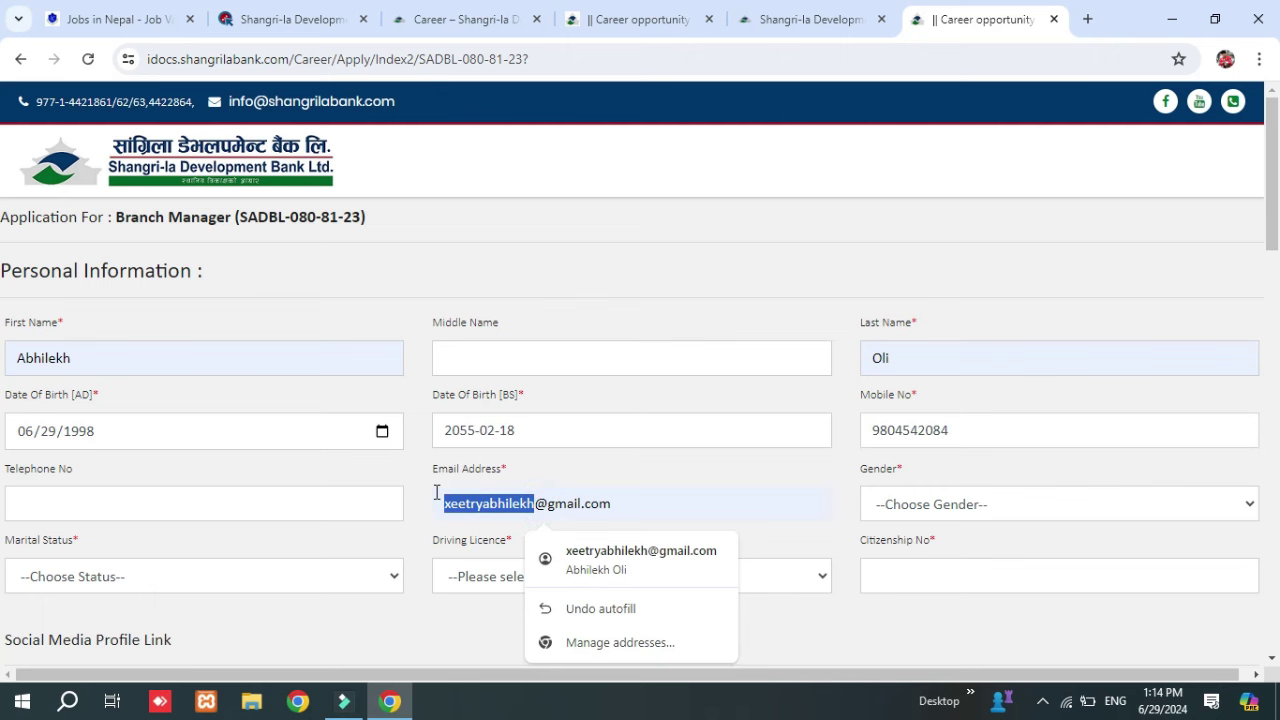
scroll(437, 491, "down", 2)
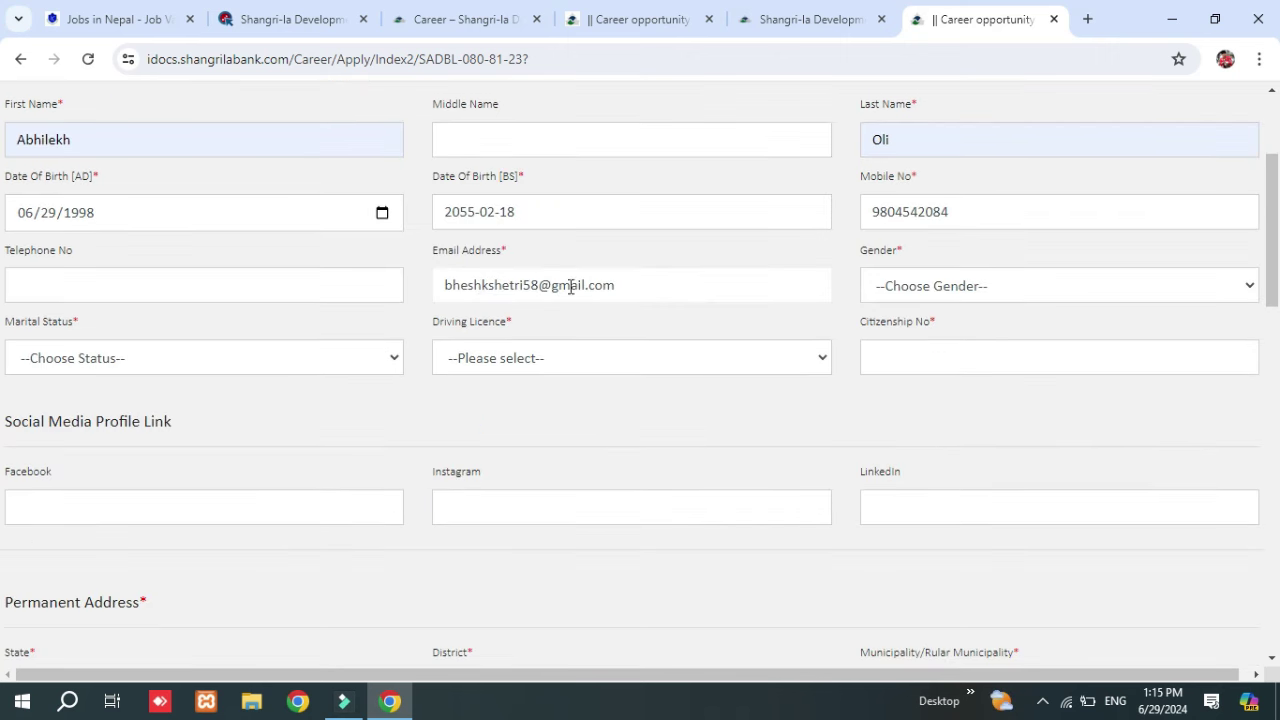
Set gender Male, marital status Unmarried, driving licence Two Wheeler, and enter the citizenship number.
left_click(923, 292)
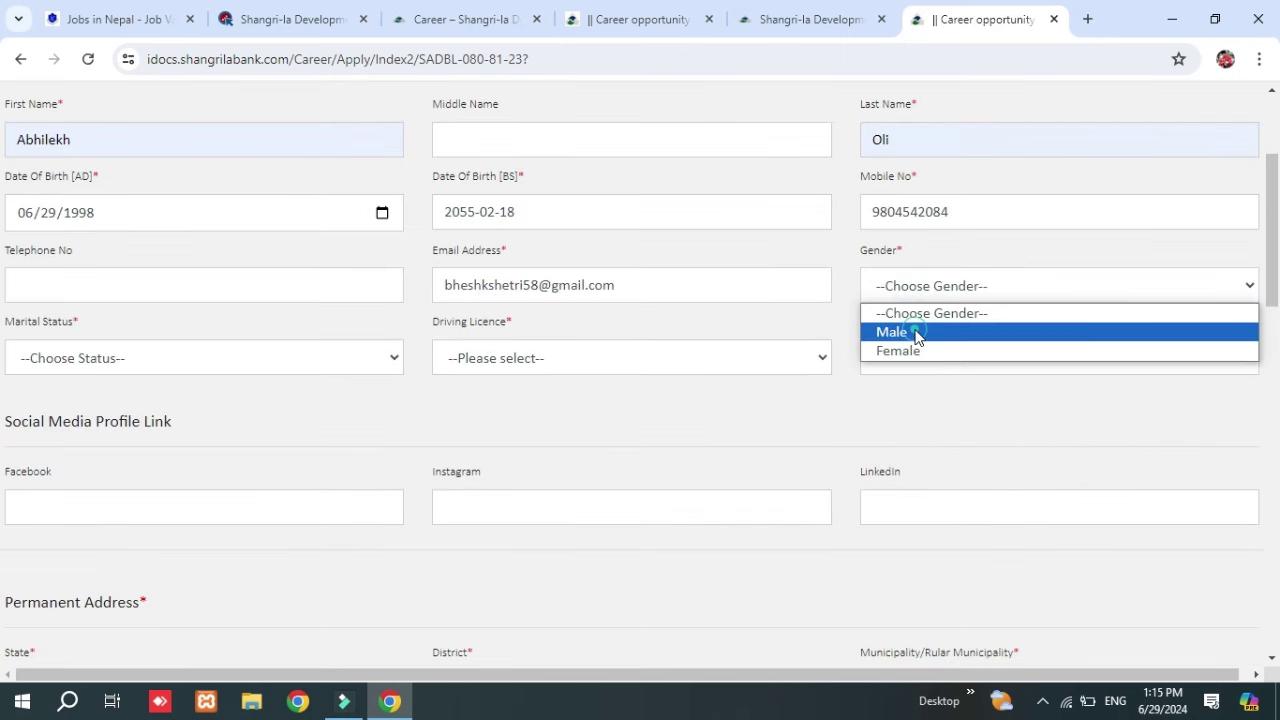
left_click(915, 333)
left_click(308, 358)
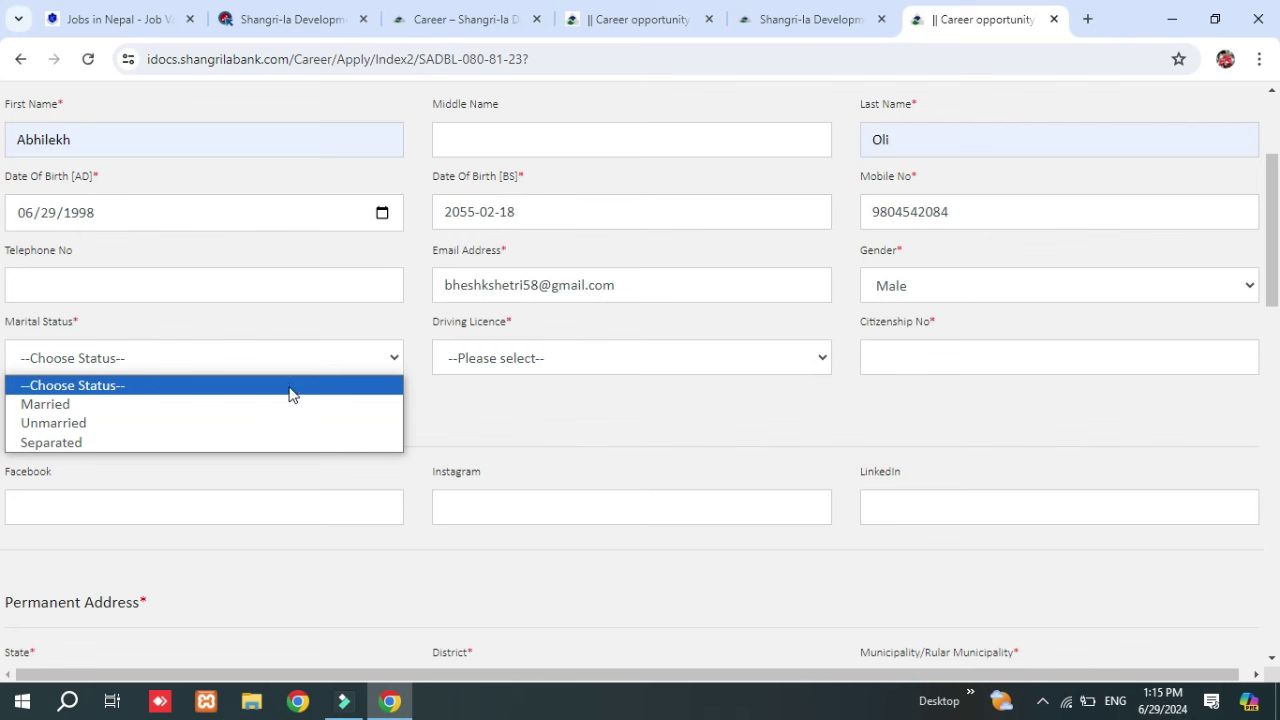
left_click(214, 431)
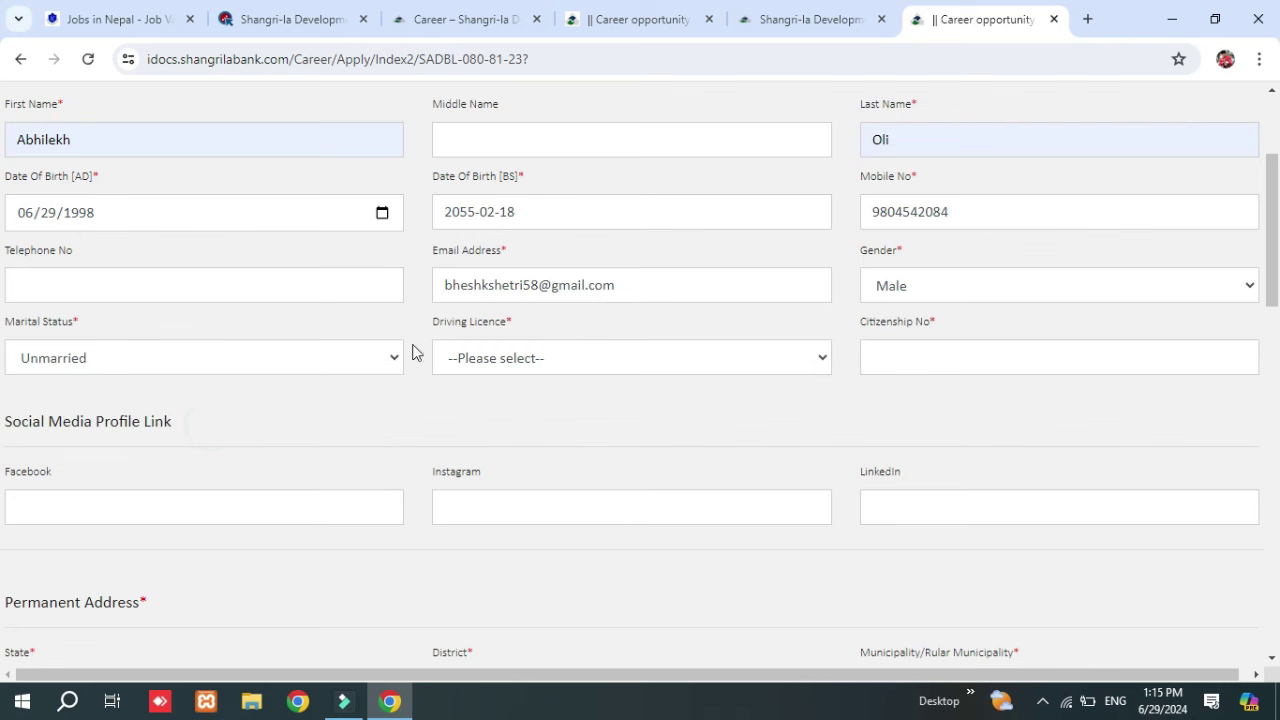
left_click(538, 369)
left_click(521, 410)
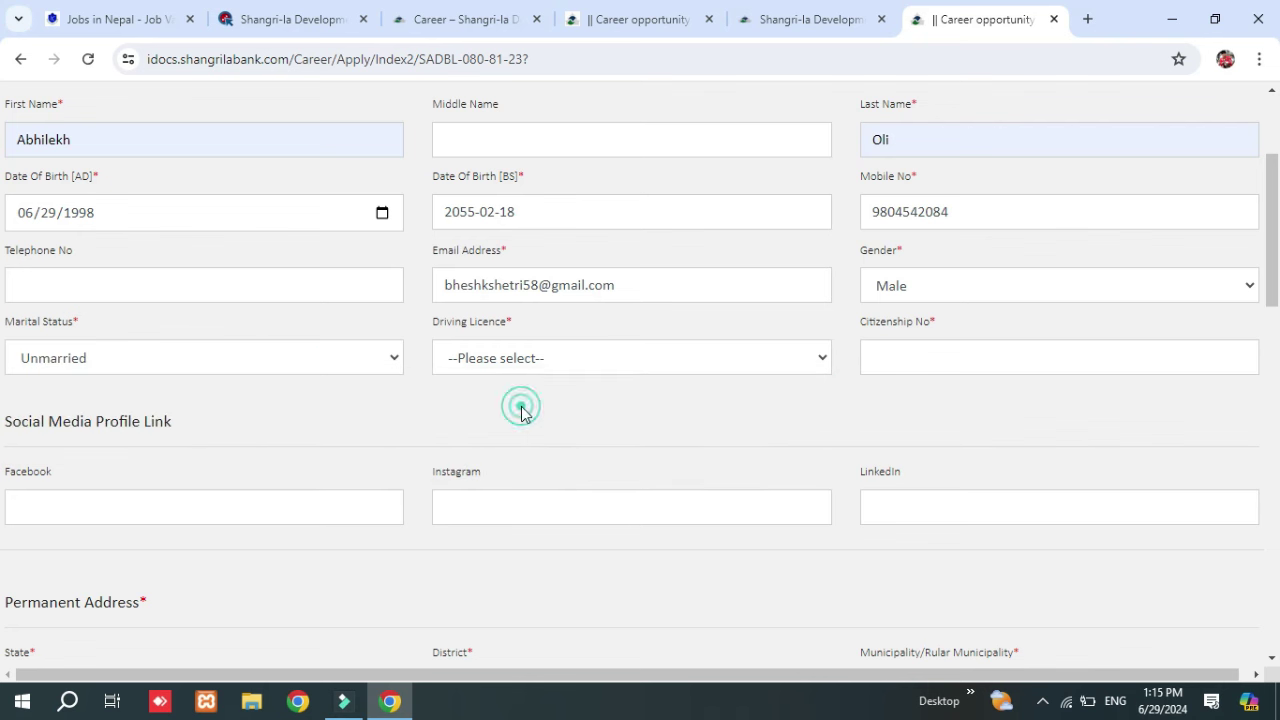
left_click(886, 359)
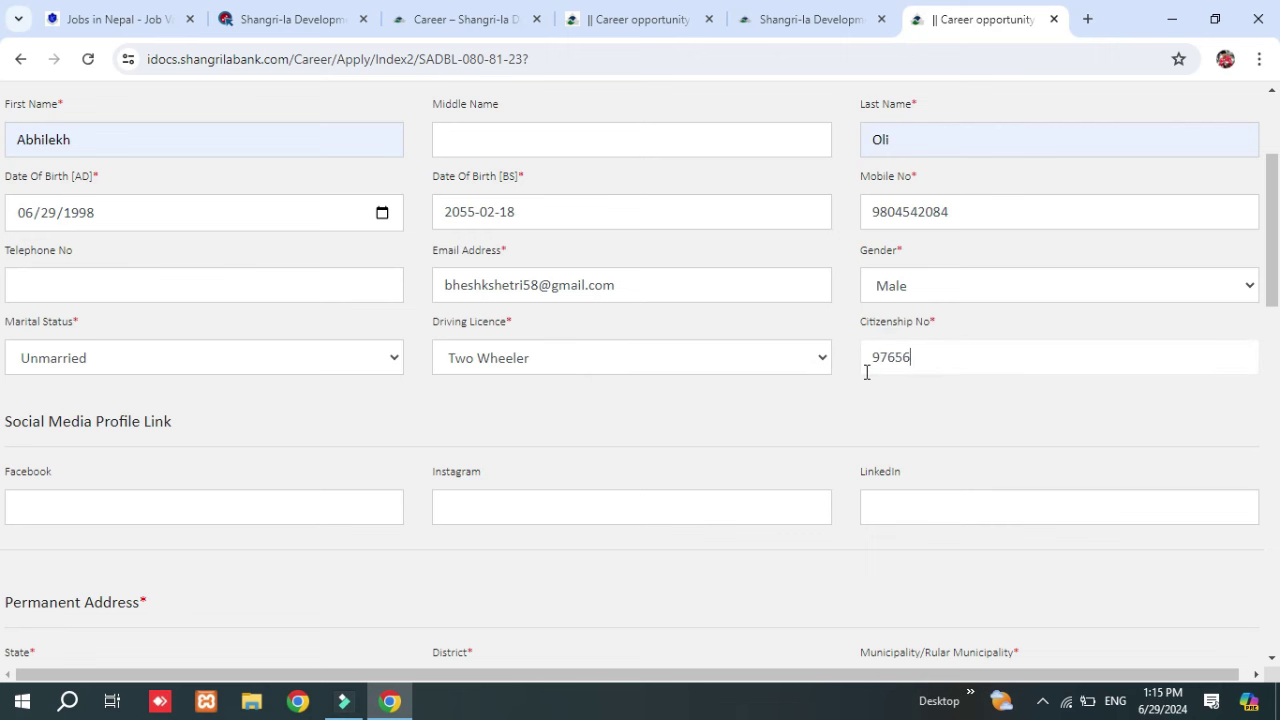
scroll(643, 269, "down", 4)
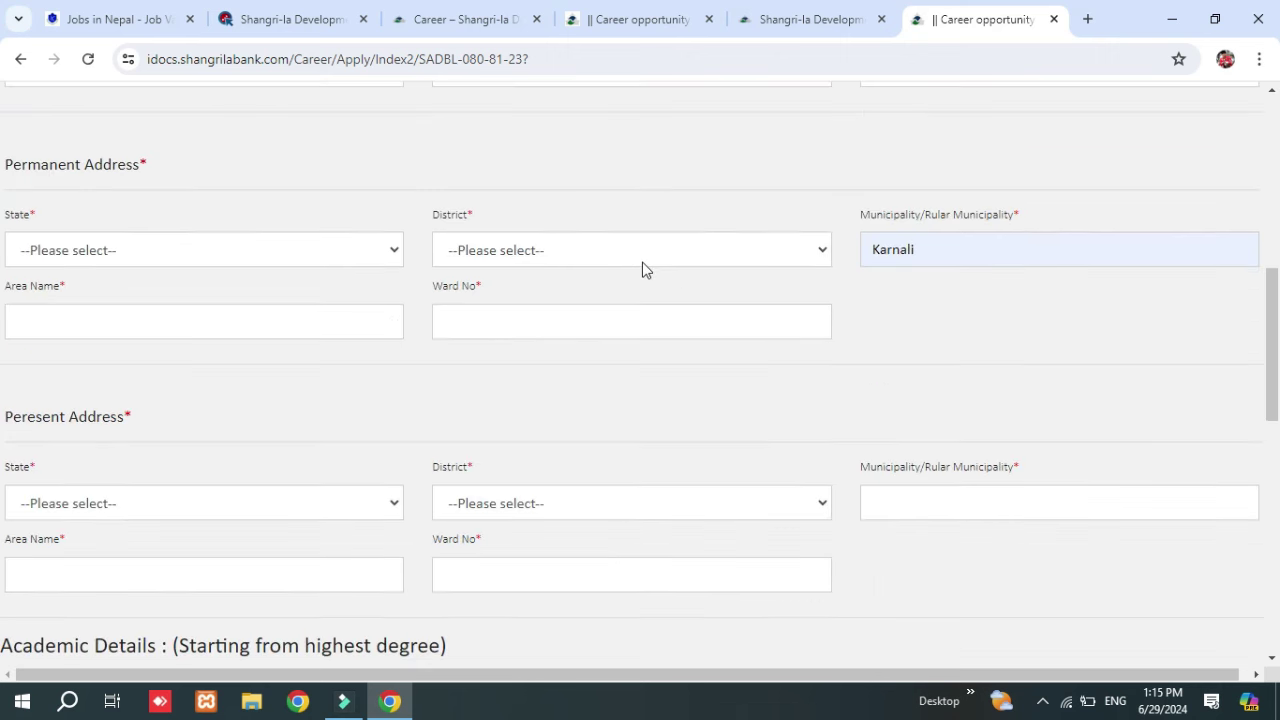
scroll(642, 262, "up", 2)
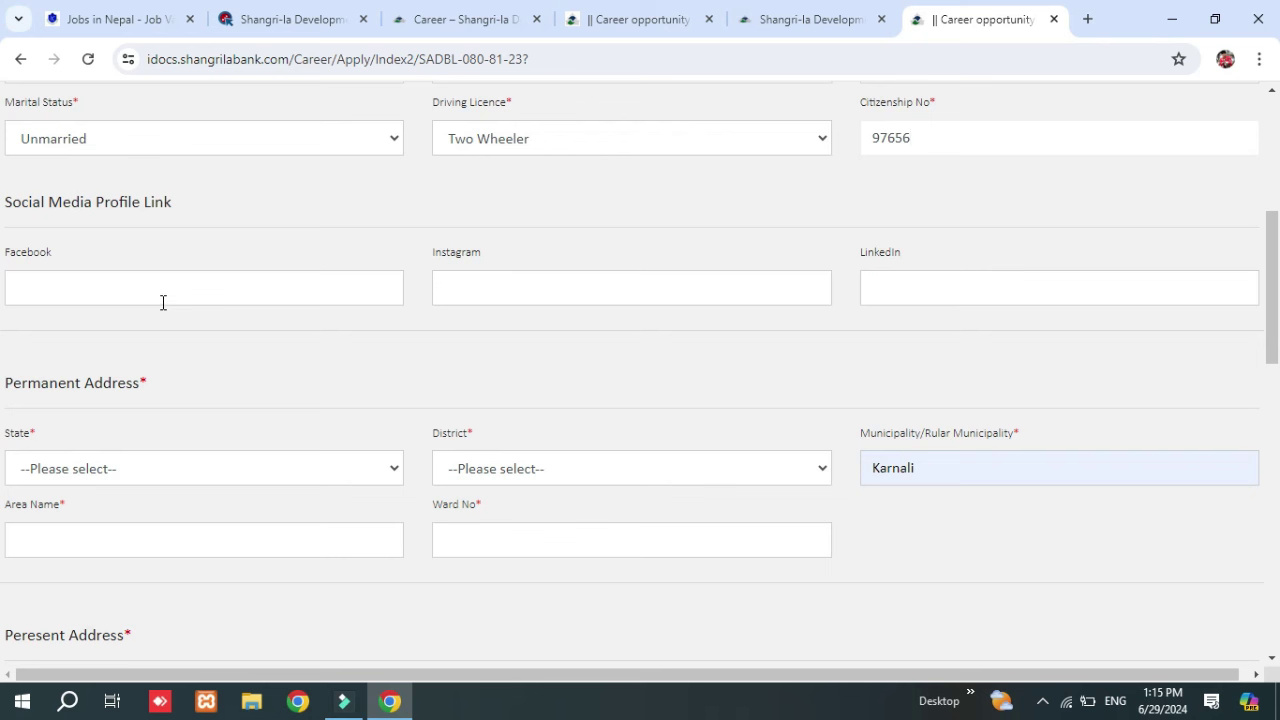
Paste the page's web address into the Facebook profile link field.
left_click(163, 302)
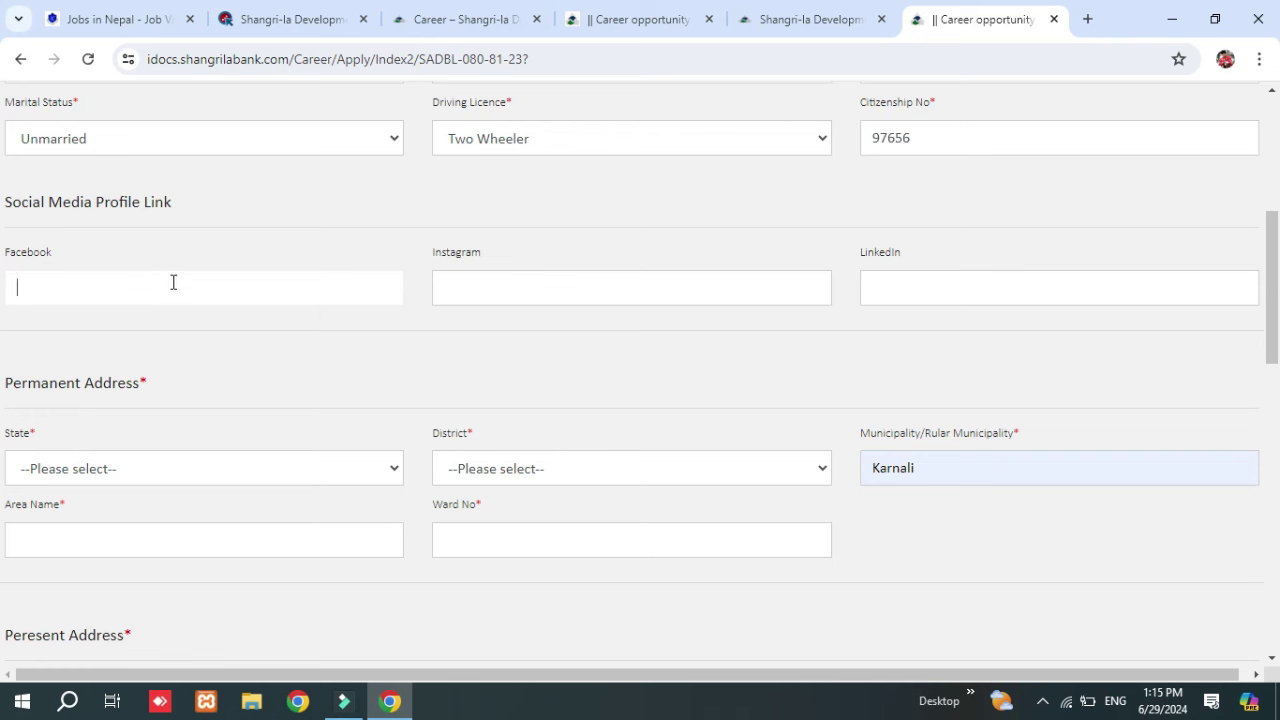
left_click(286, 52)
key("ctrl+c")
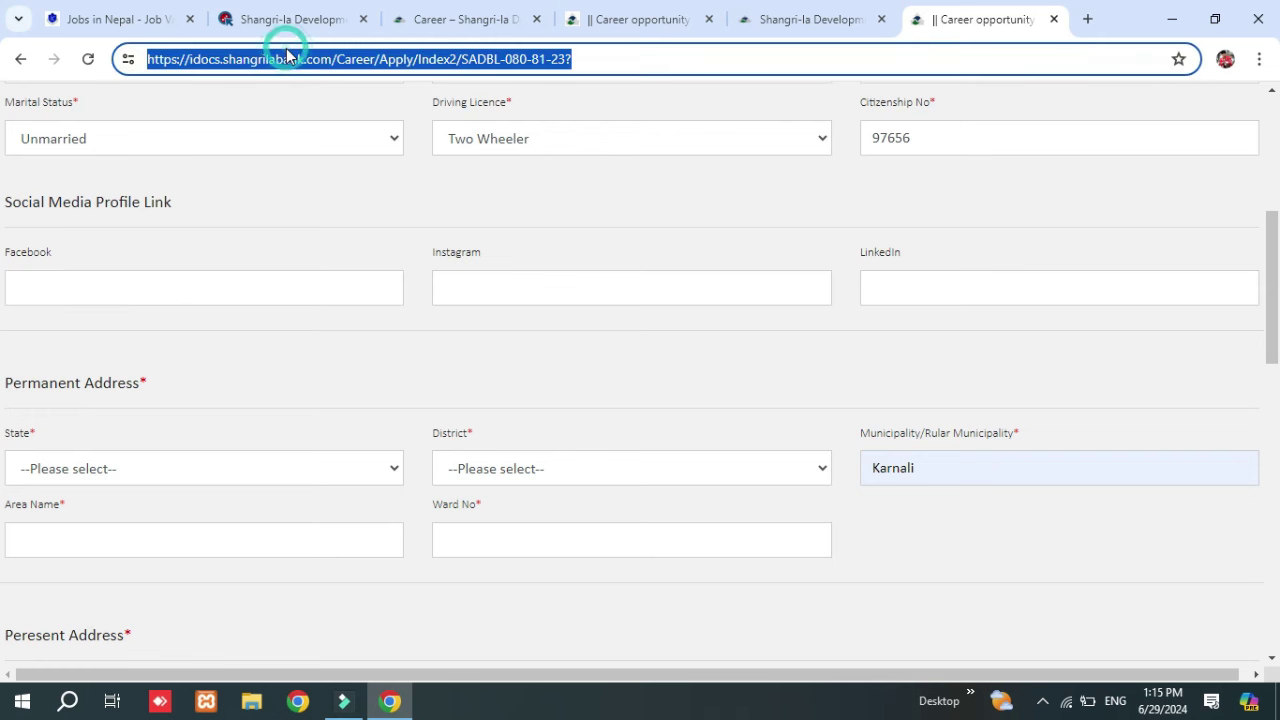
left_click(130, 294)
key("ctrl+v")
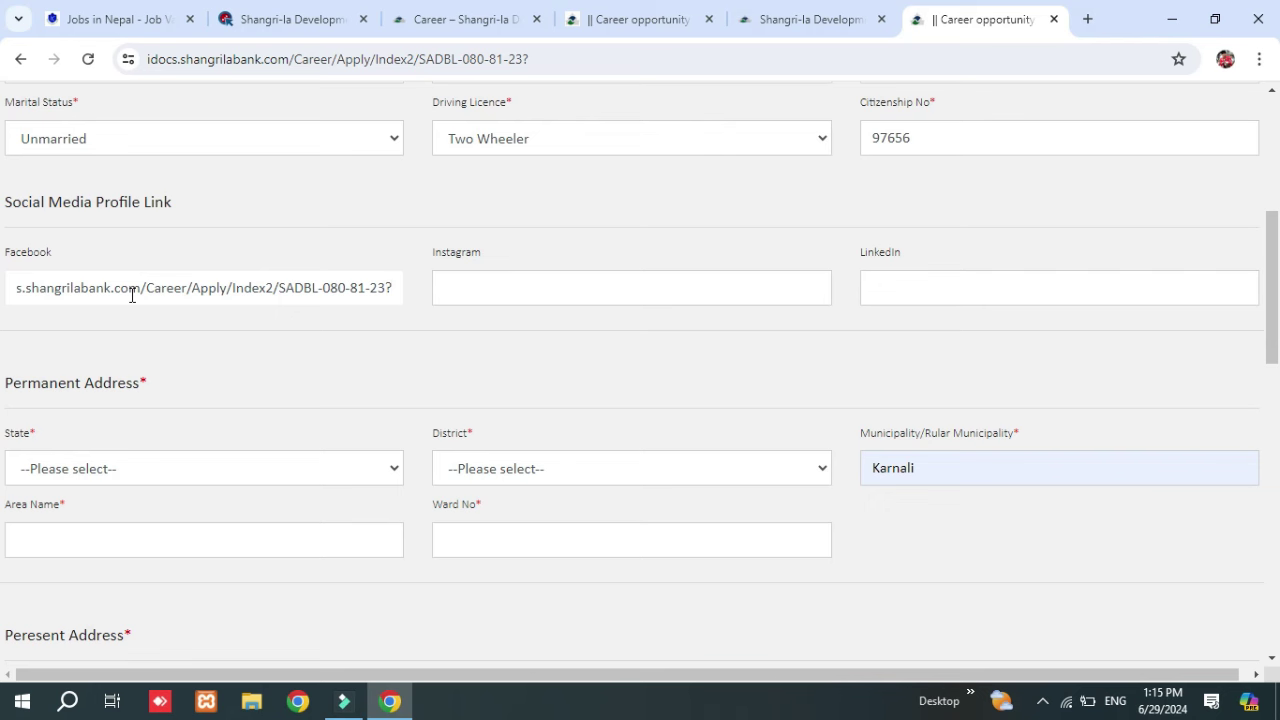
left_click_drag(129, 289, 420, 297)
left_click(333, 364)
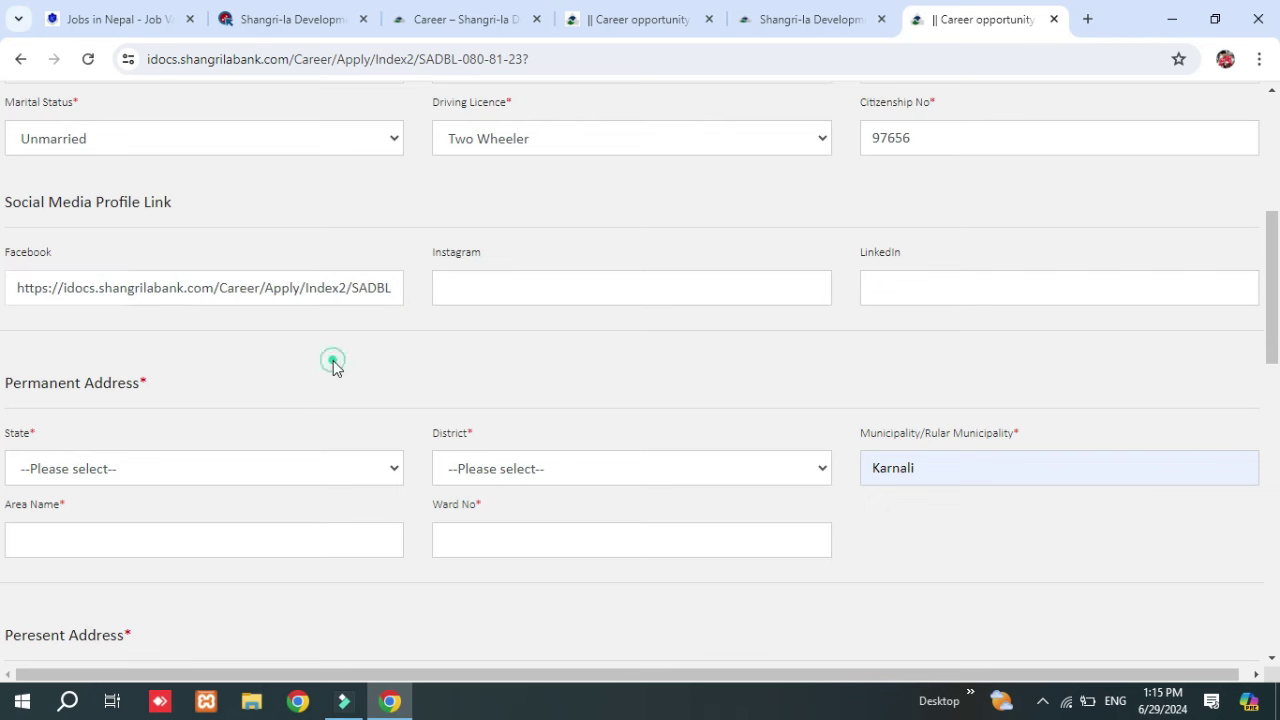
Fill the permanent address with STATE 5, BARDIYA, municipality, area and ward; choose STATE 5 as present state.
scroll(250, 434, "down", 2)
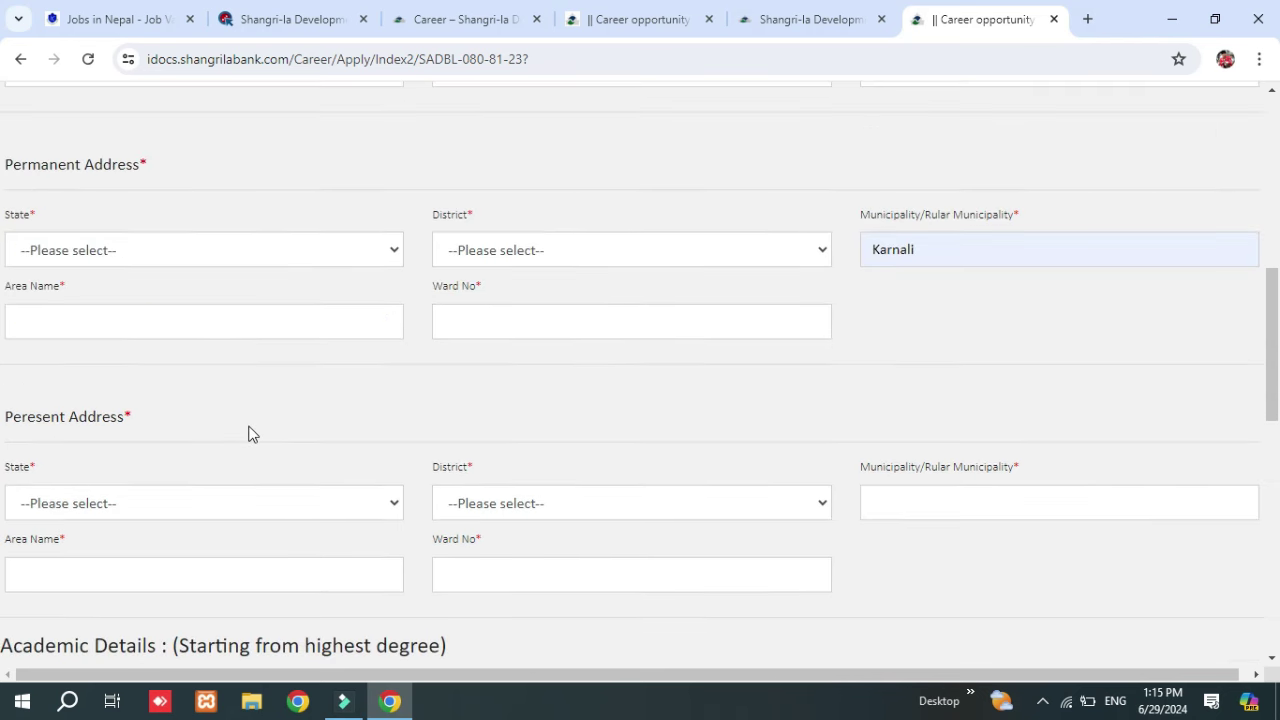
left_click(249, 257)
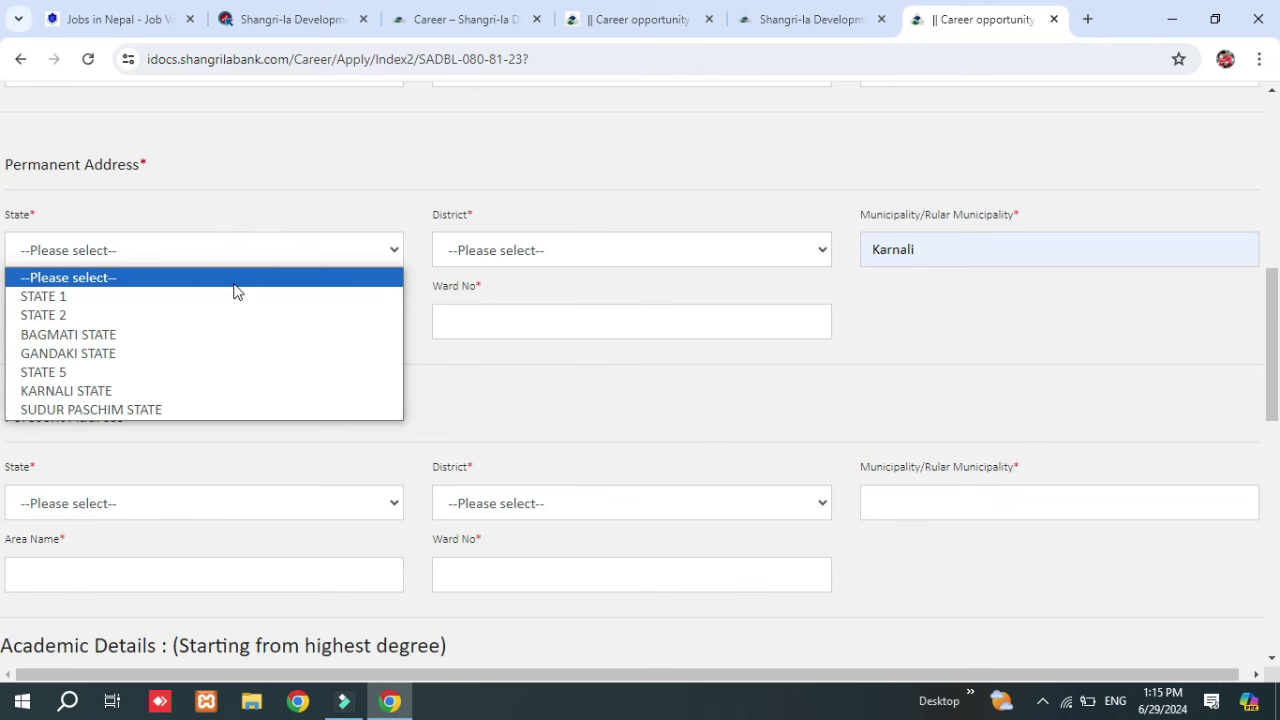
left_click(172, 381)
left_click(650, 258)
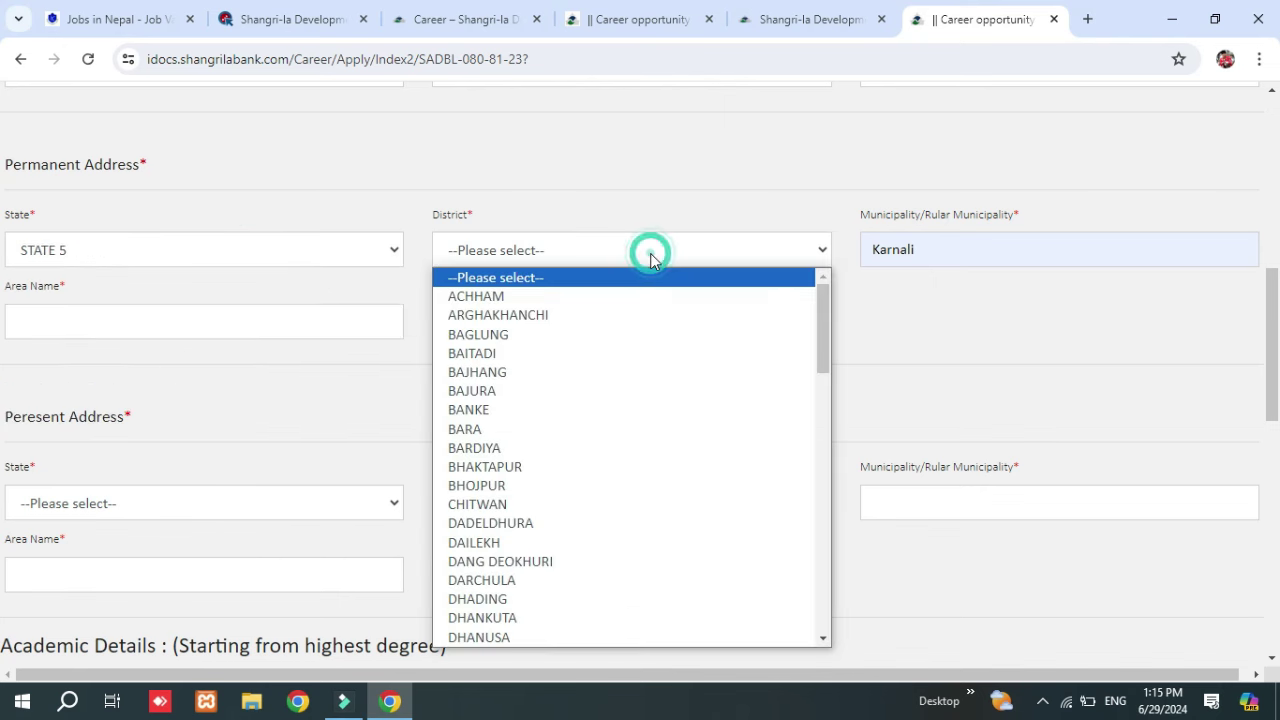
left_click(548, 448)
left_click(966, 257)
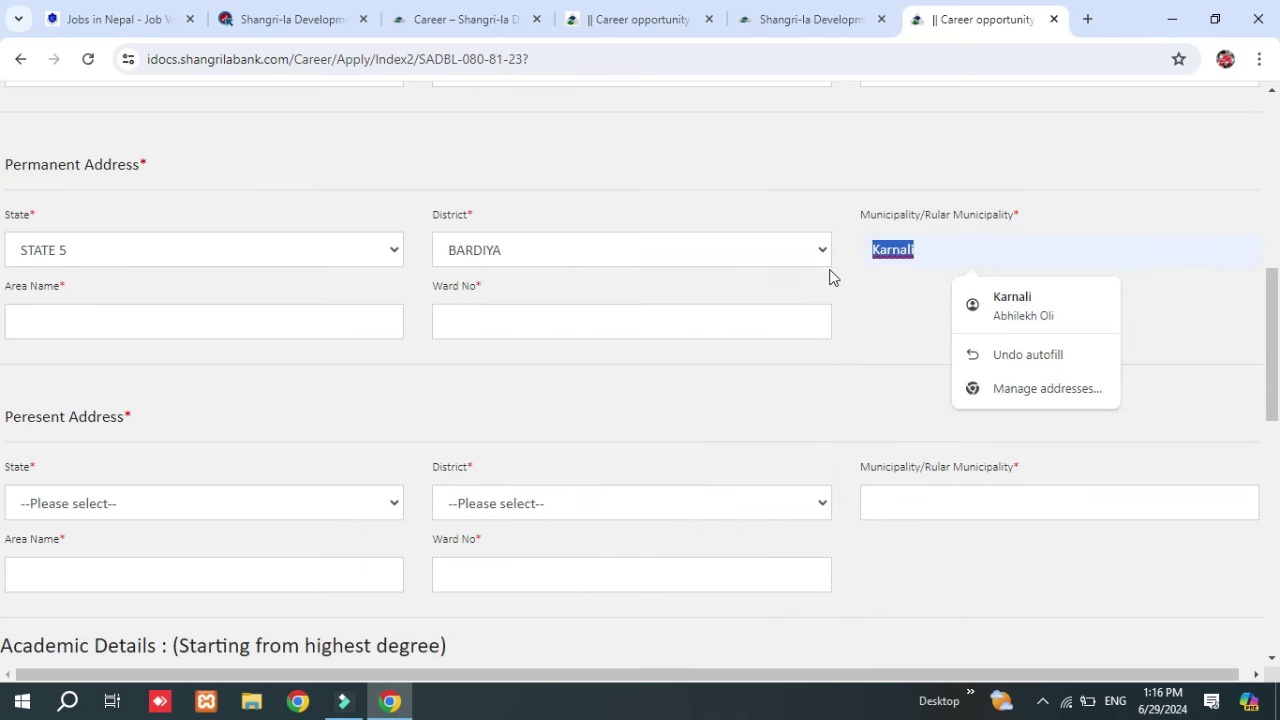
type("rajapur")
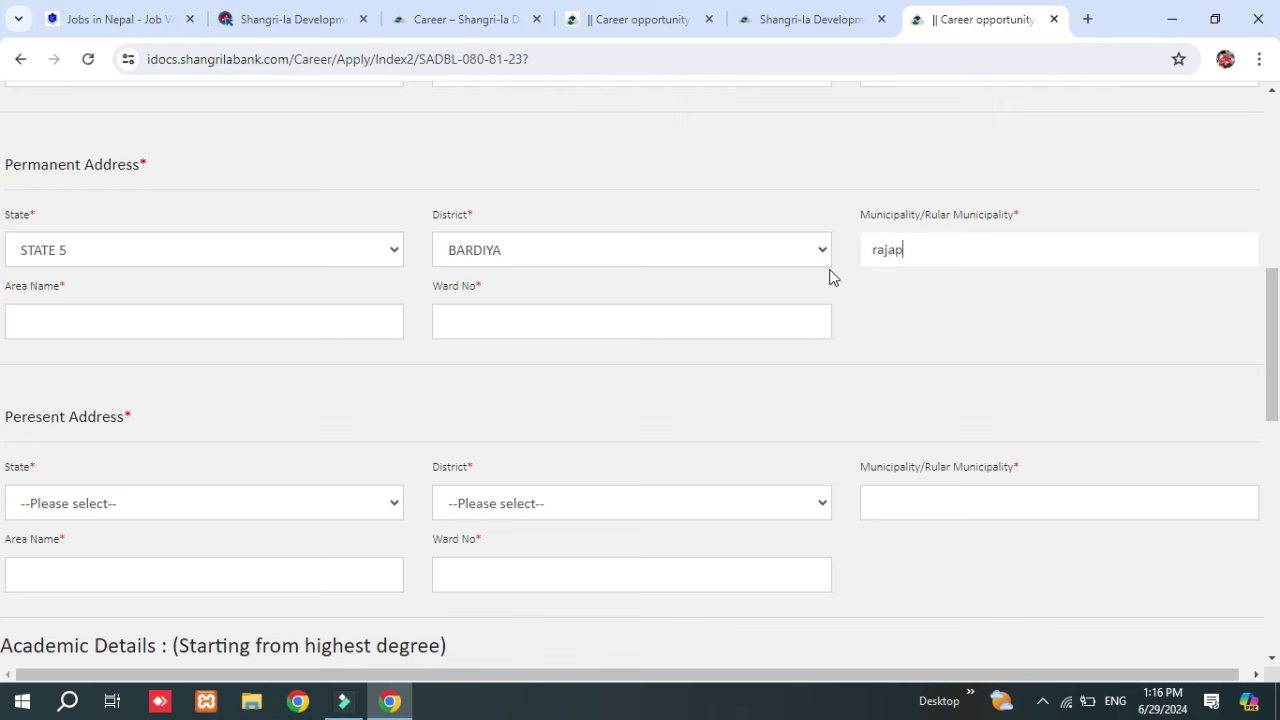
left_click(224, 325)
type("npj")
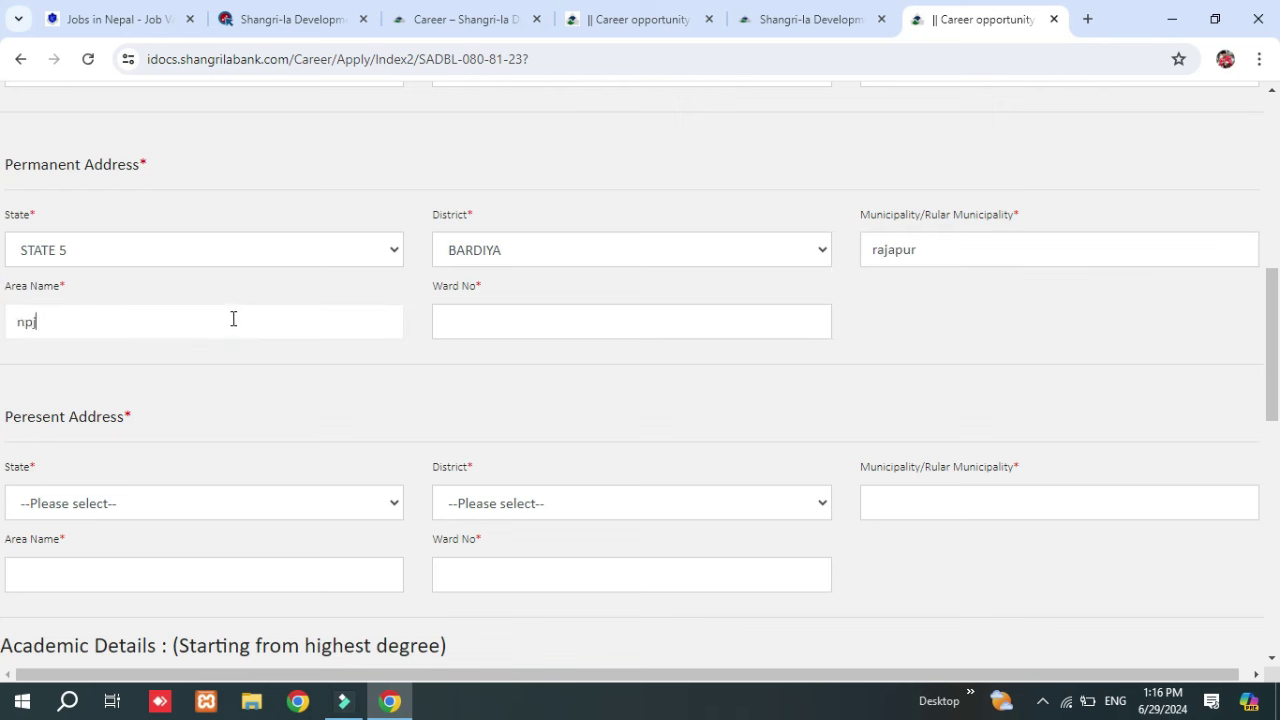
left_click(522, 318)
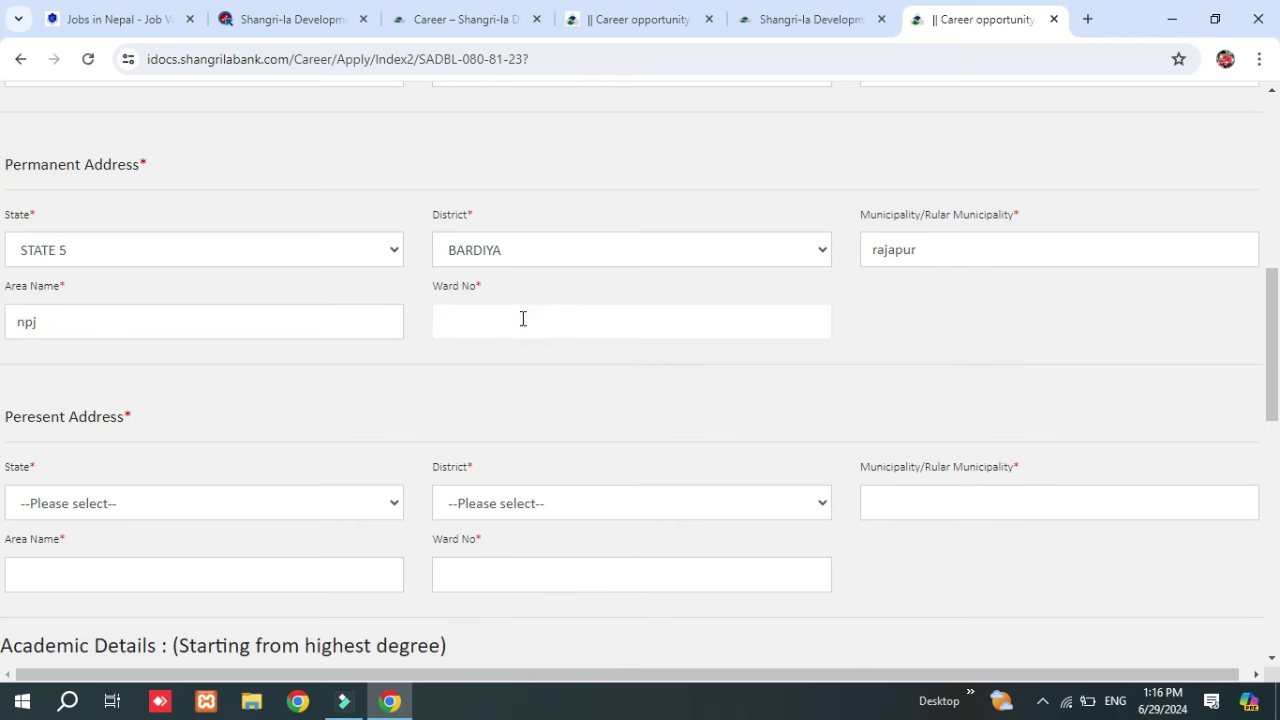
scroll(357, 135, "down", 2)
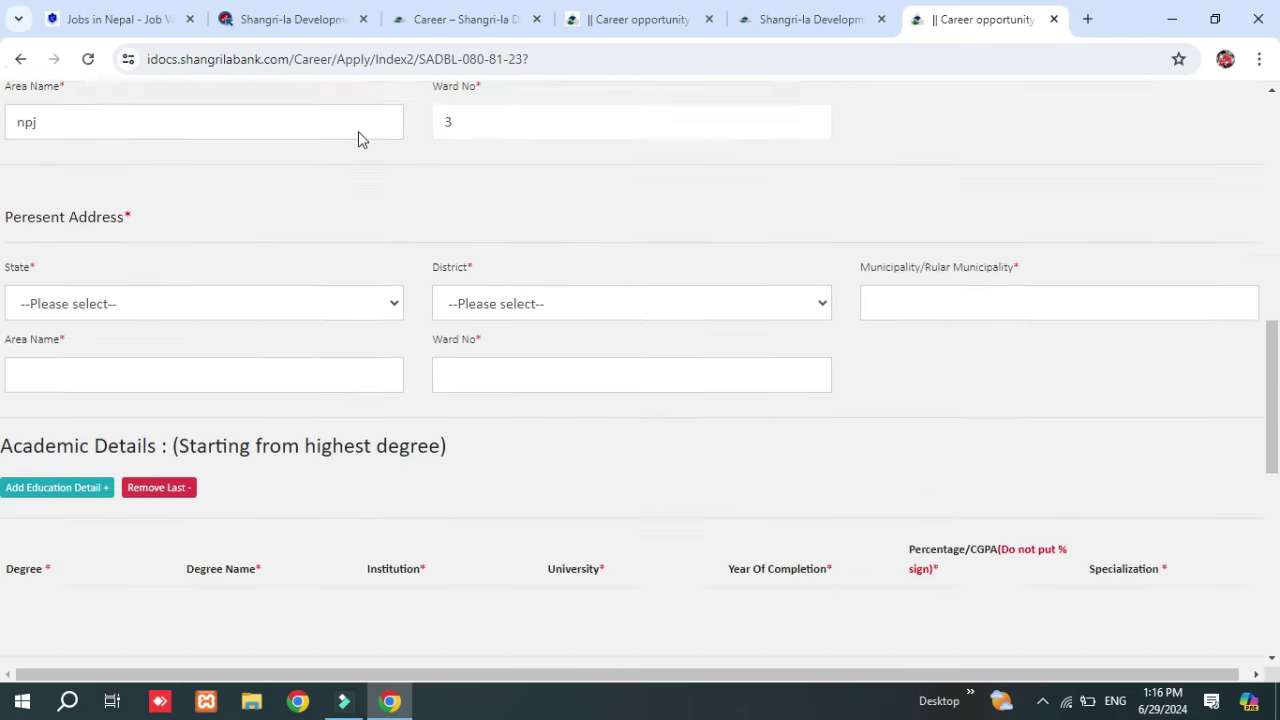
left_click(131, 276)
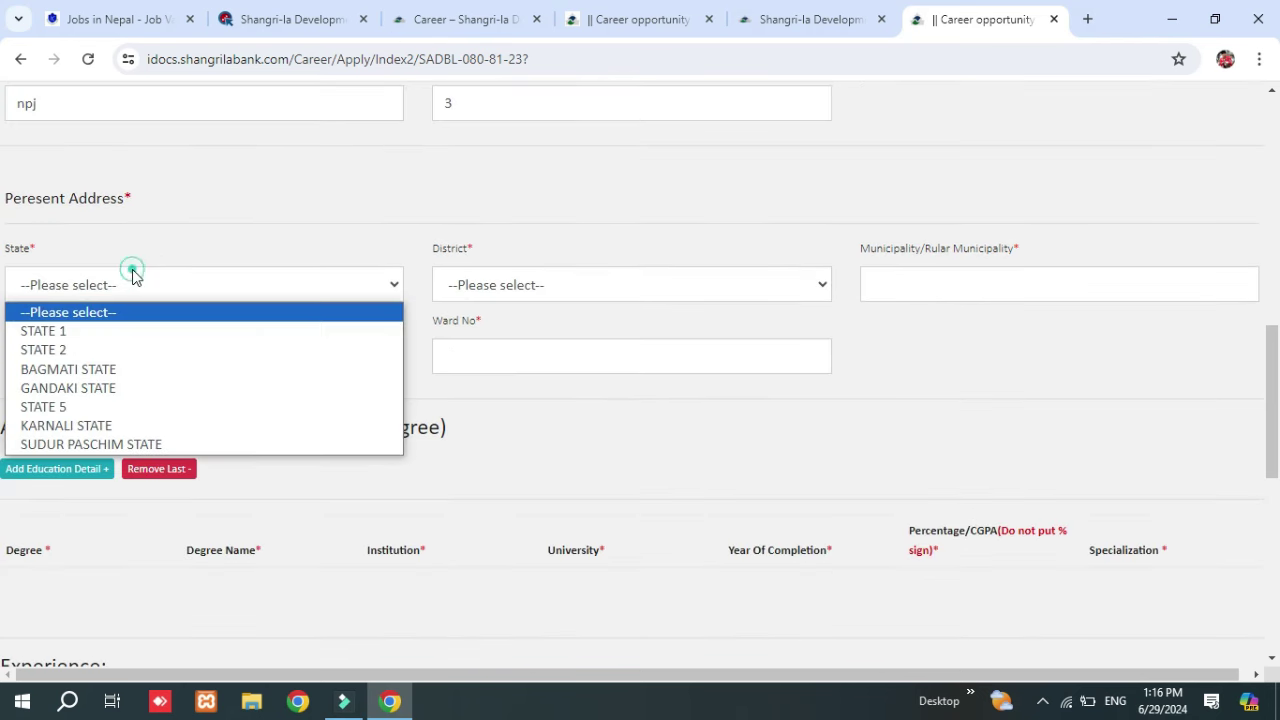
left_click(60, 406)
Set present district to BANKE and fill in the municipality, area name and ward number.
left_click(572, 280)
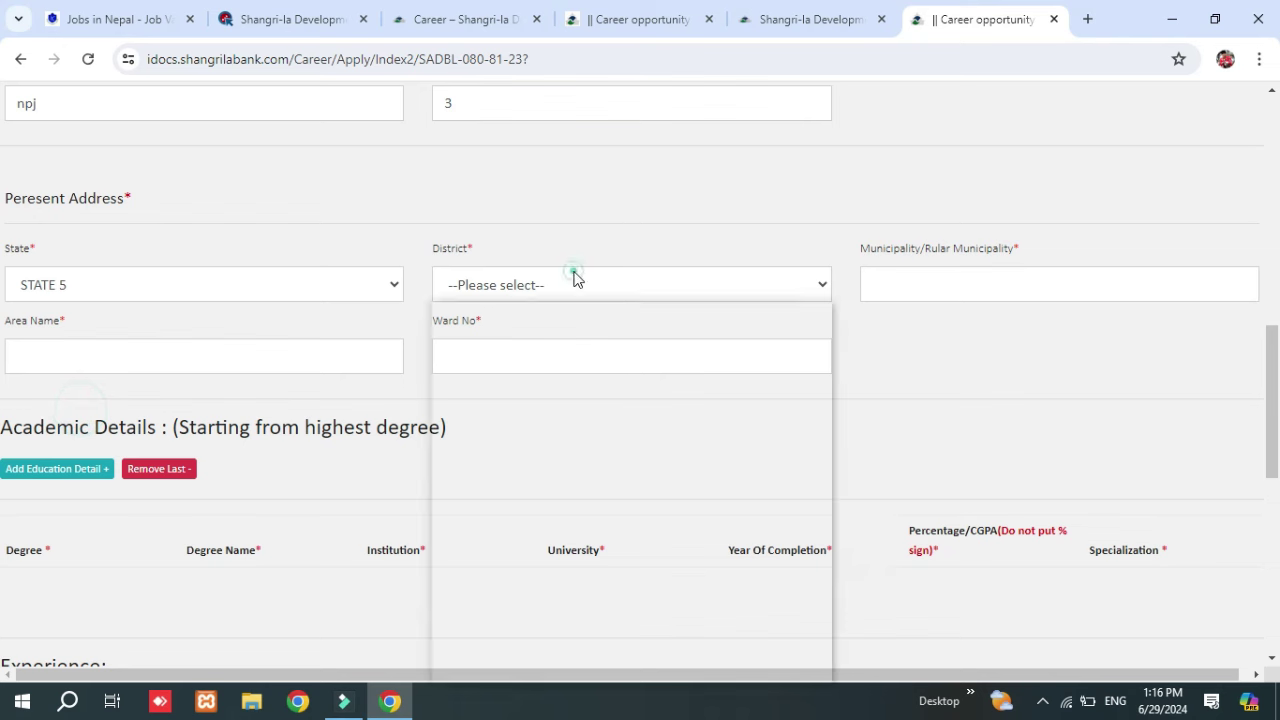
left_click(478, 444)
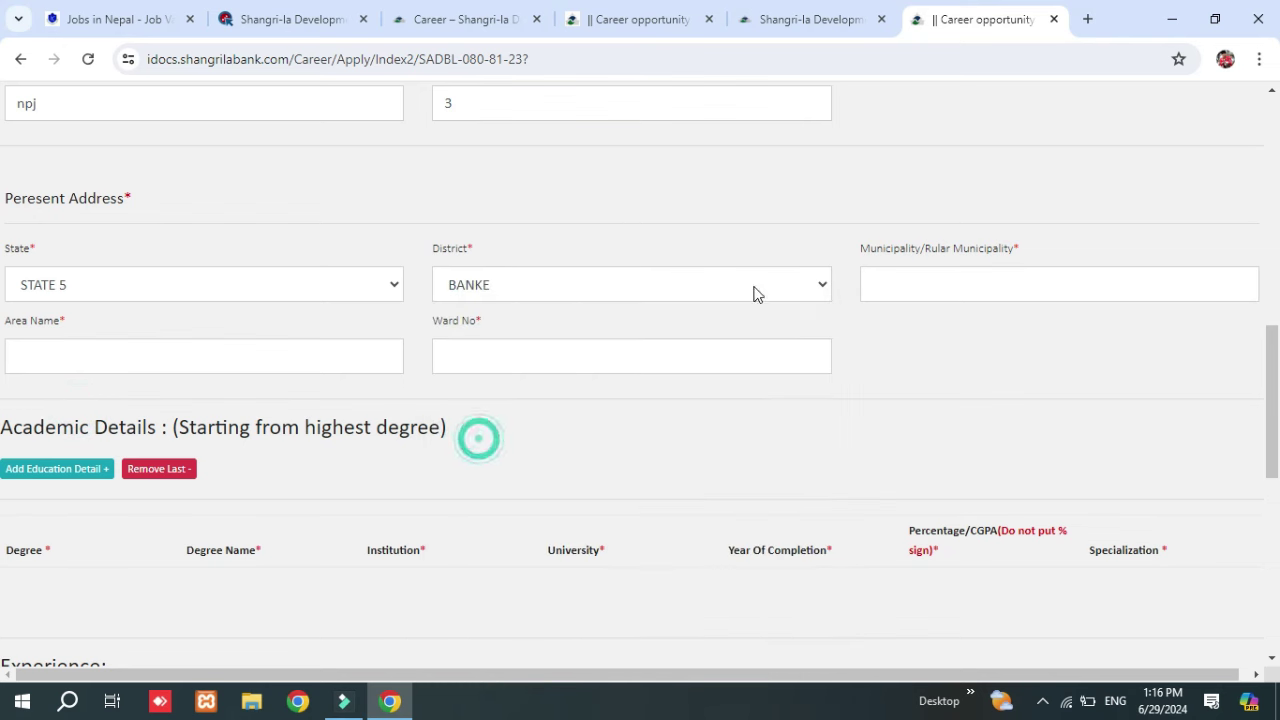
left_click(909, 287)
type("npj")
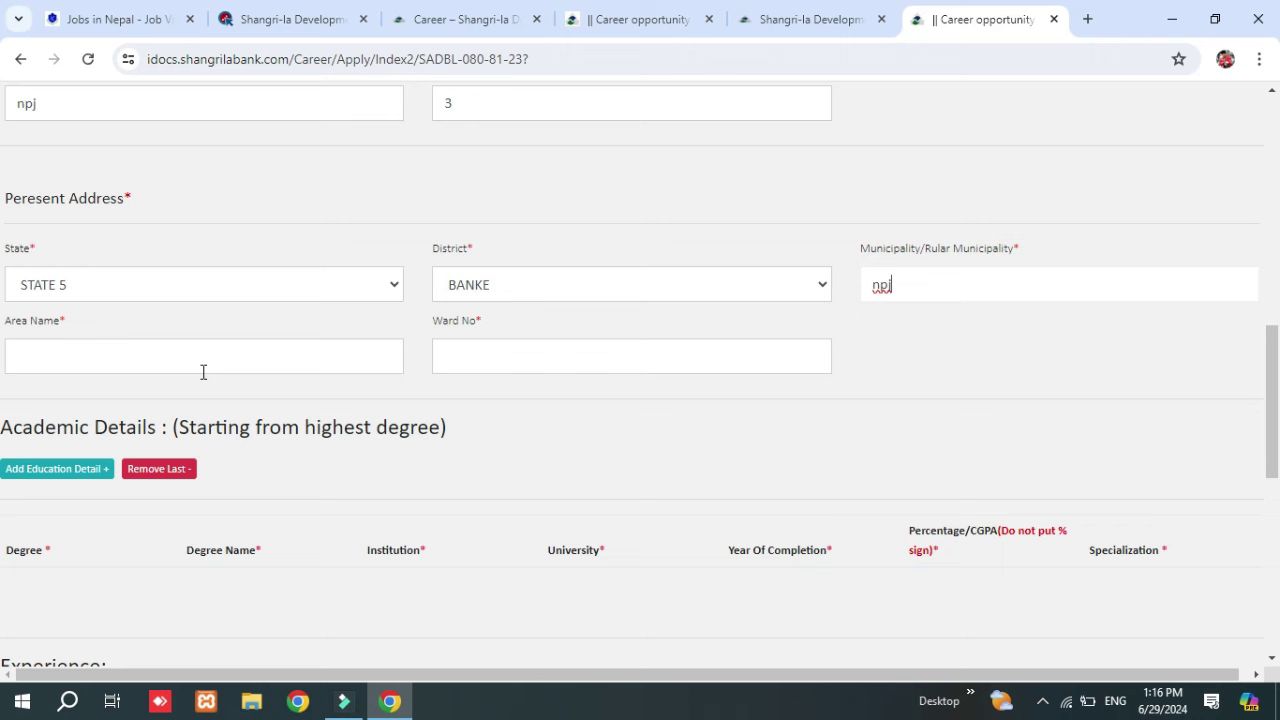
left_click(203, 372)
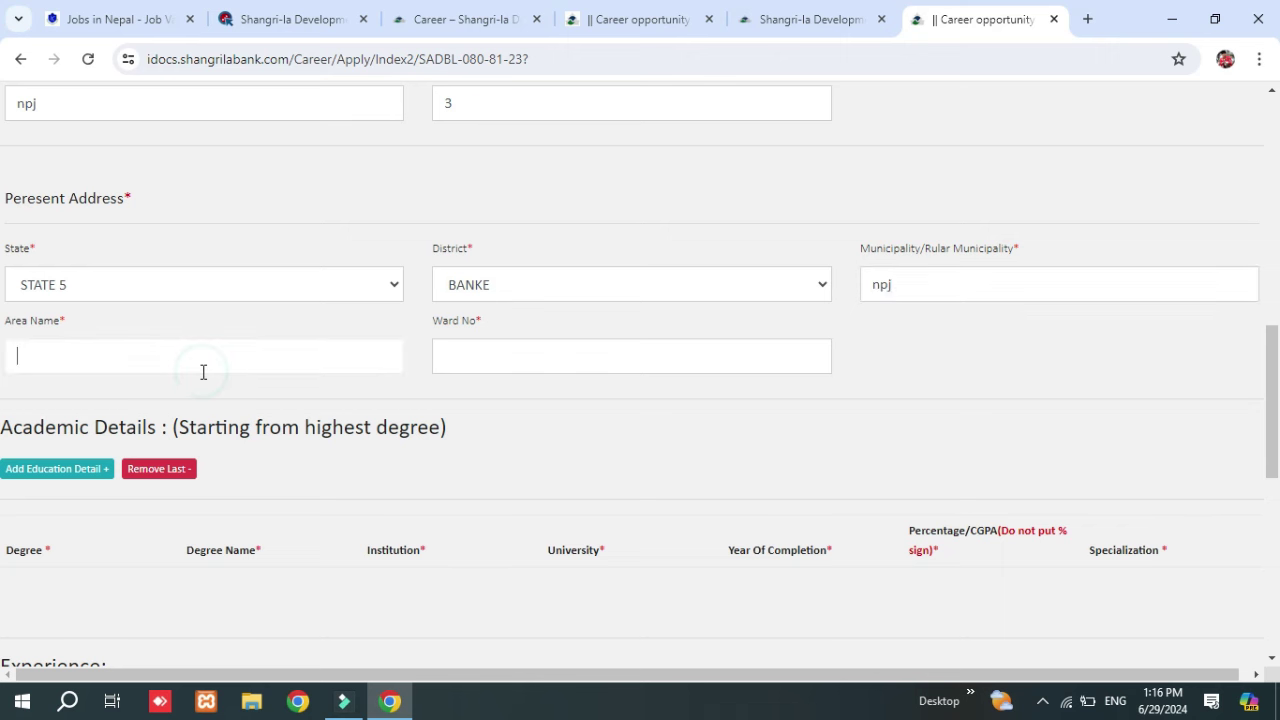
left_click(506, 366)
type("11")
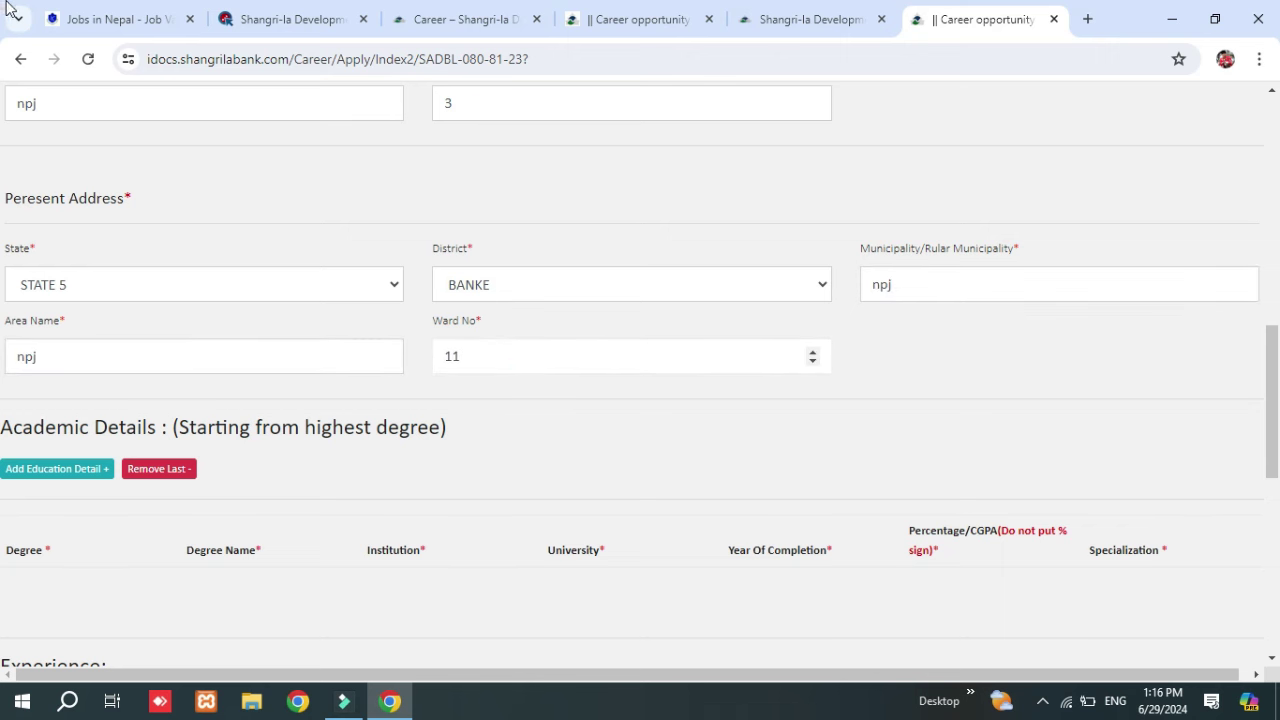
scroll(85, 253, "down", 2)
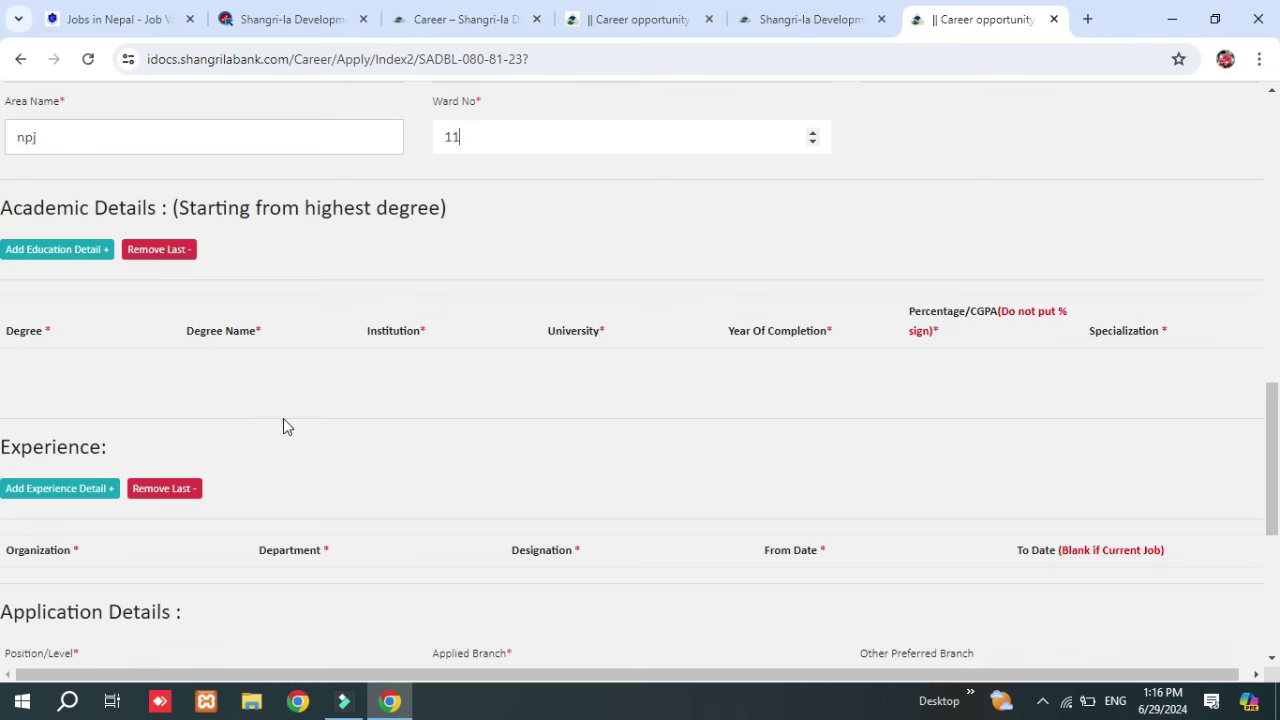
Add an education row with degree Bachelors and degree name BBS.
left_click(63, 252)
left_click(93, 376)
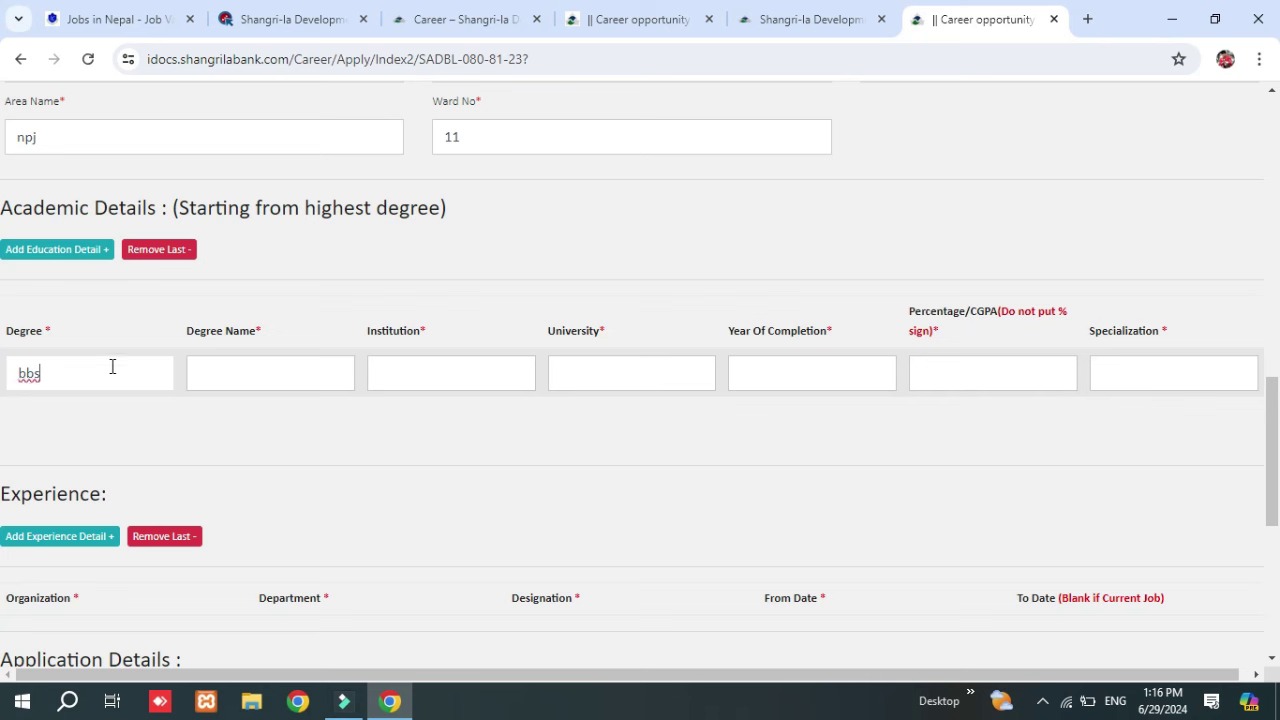
left_click(265, 366)
type("bbs")
double_click(65, 376)
type("Bachelors")
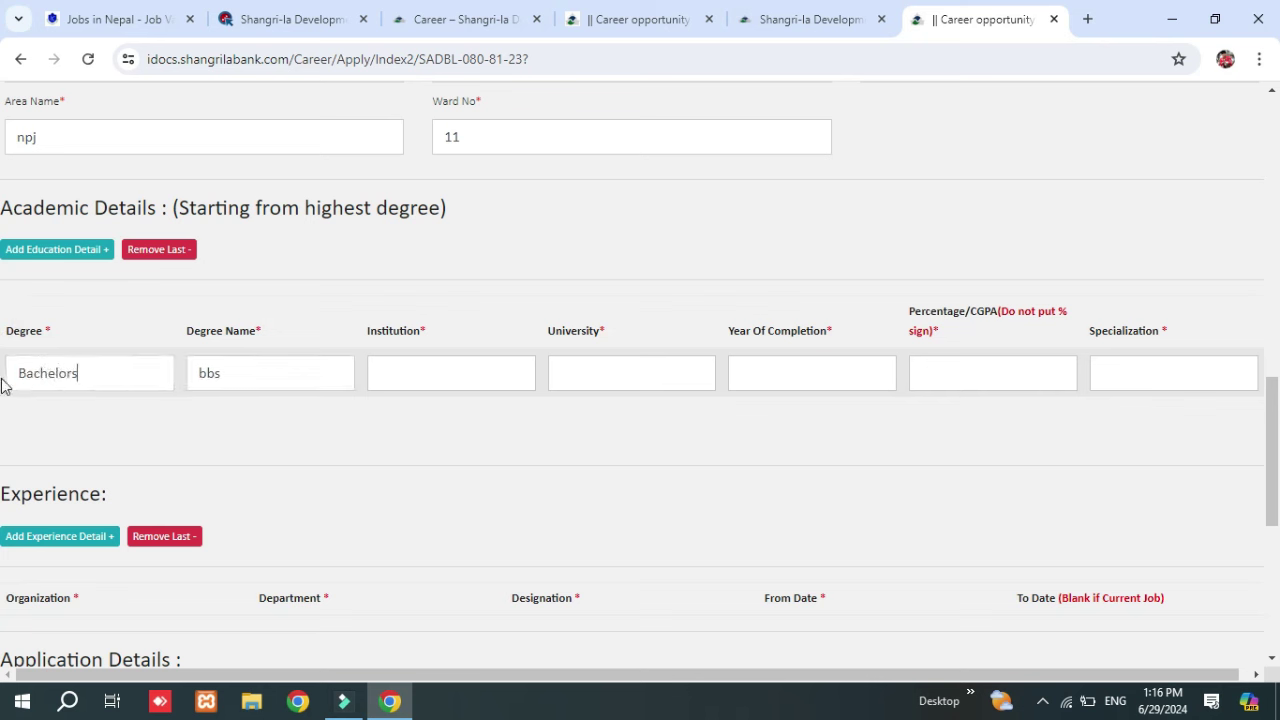
double_click(258, 373)
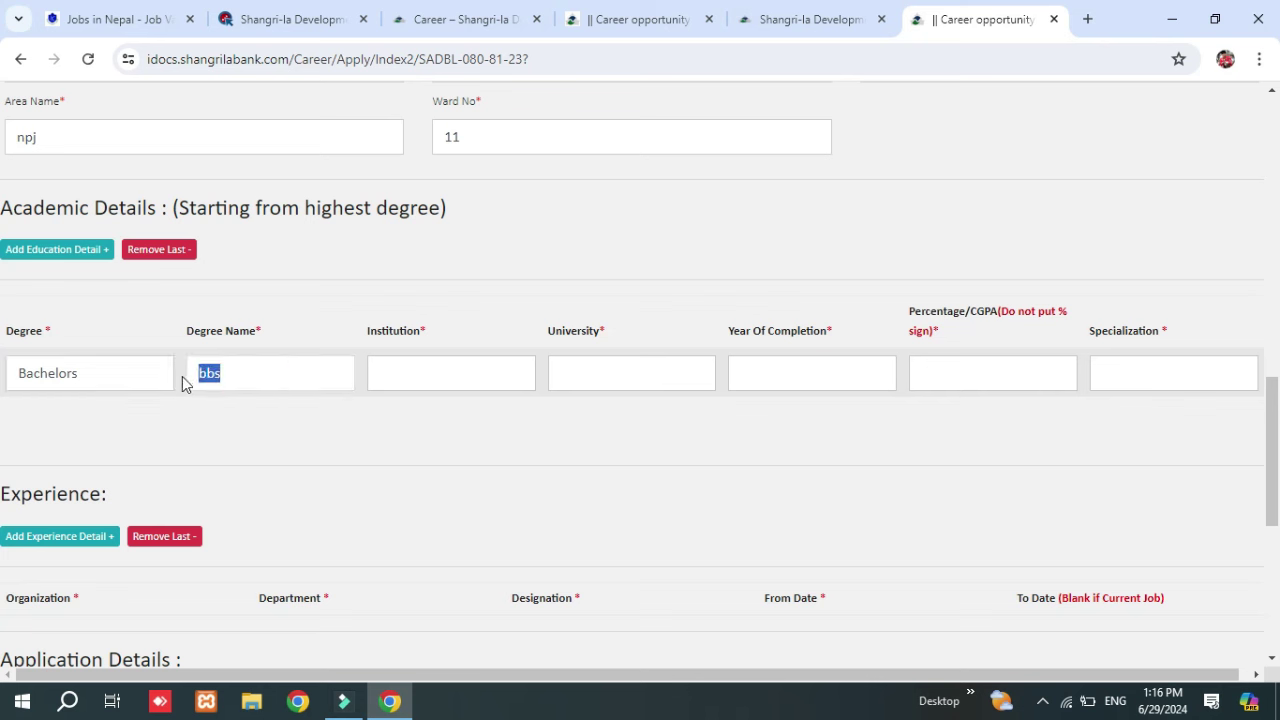
type("BBS")
Fill that row with institution sdhg, university tu, year 2080, 70 percent, specialization account.
left_click(458, 371)
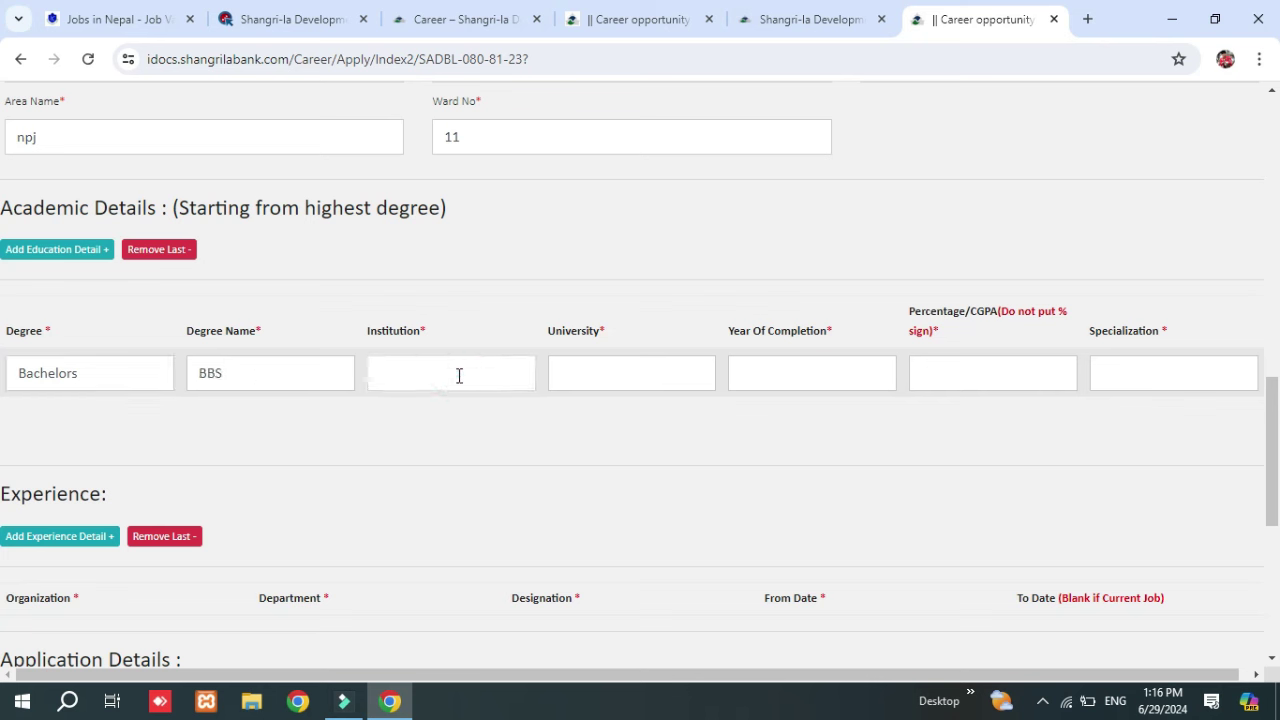
type("sdhg")
left_click(620, 374)
left_click(809, 367)
type("2080")
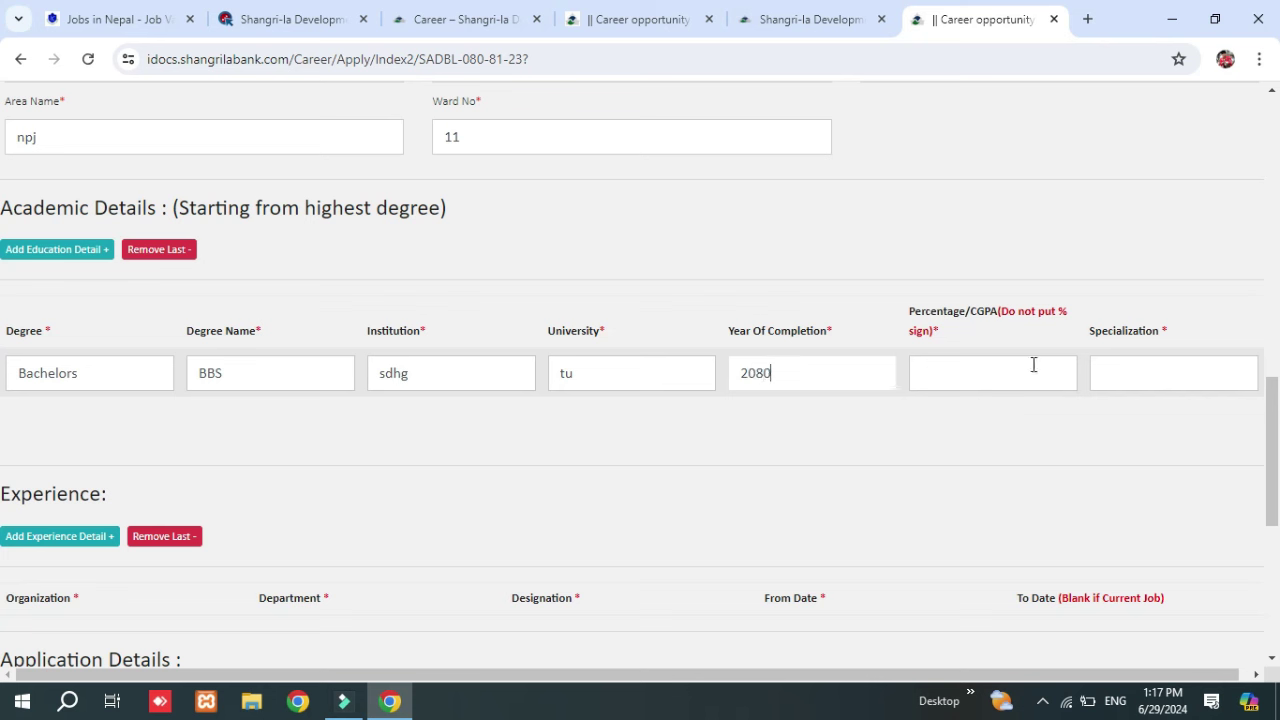
left_click(1051, 372)
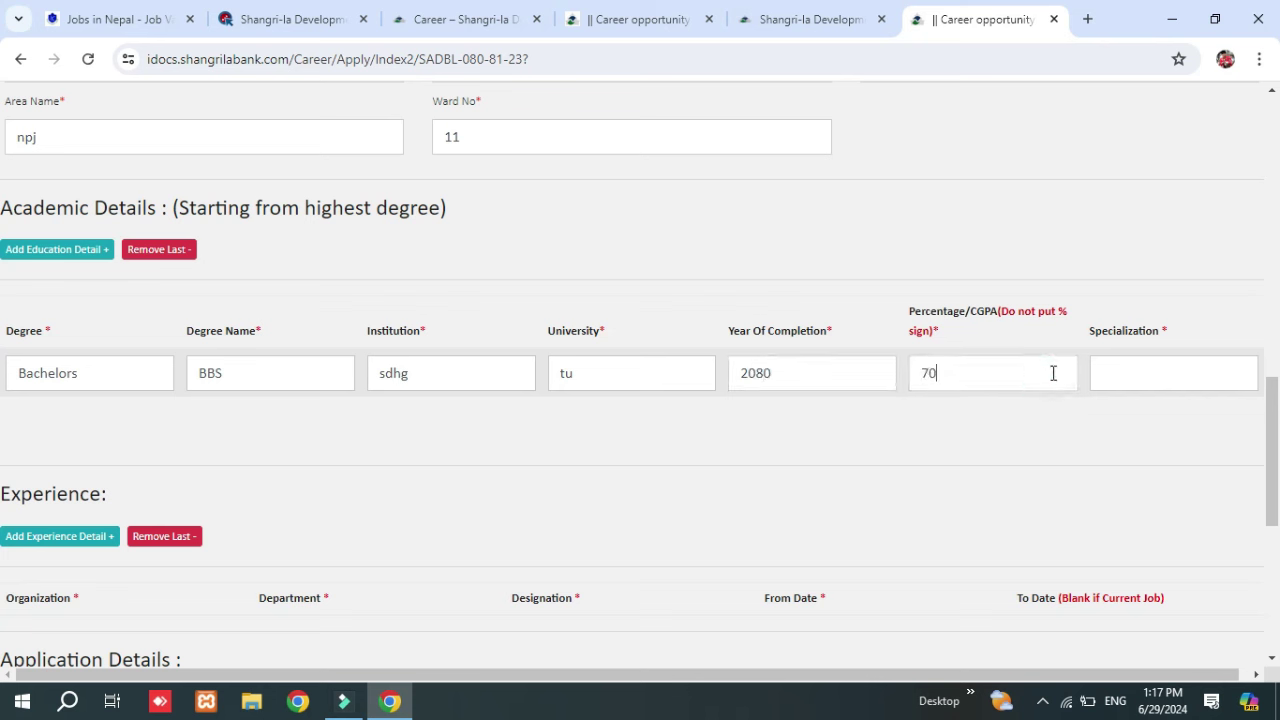
left_click(1122, 369)
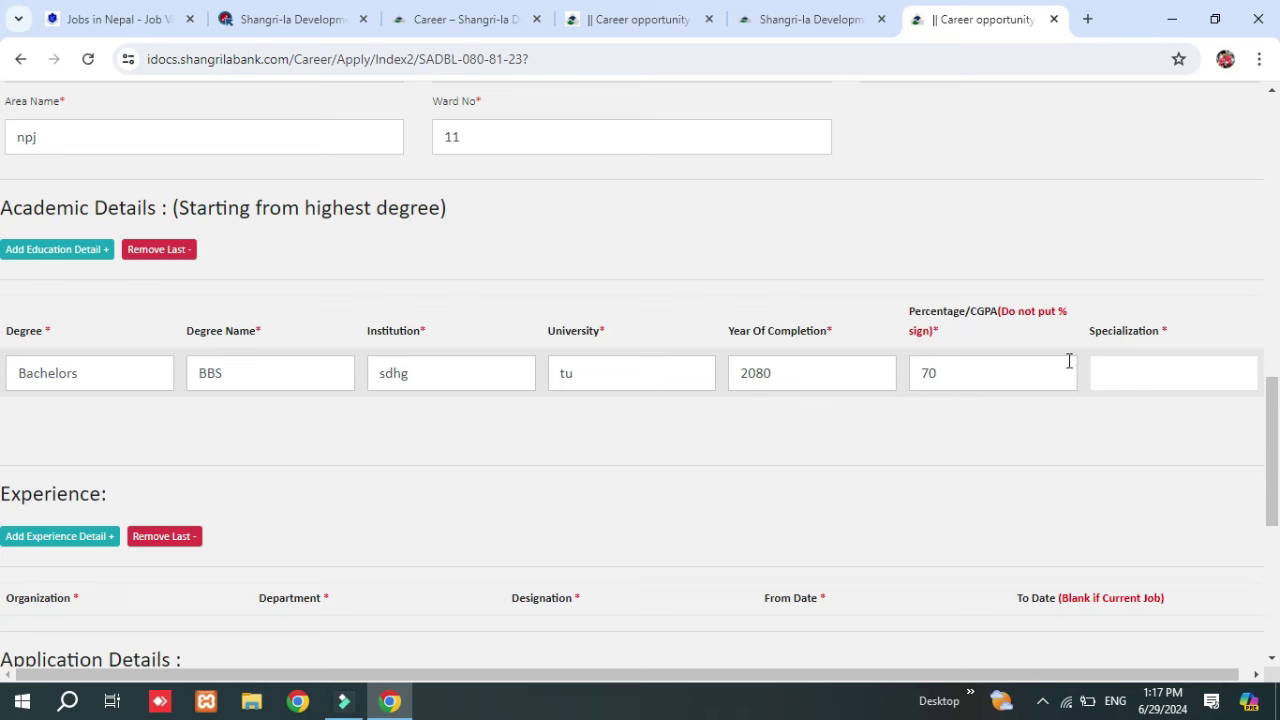
type("account")
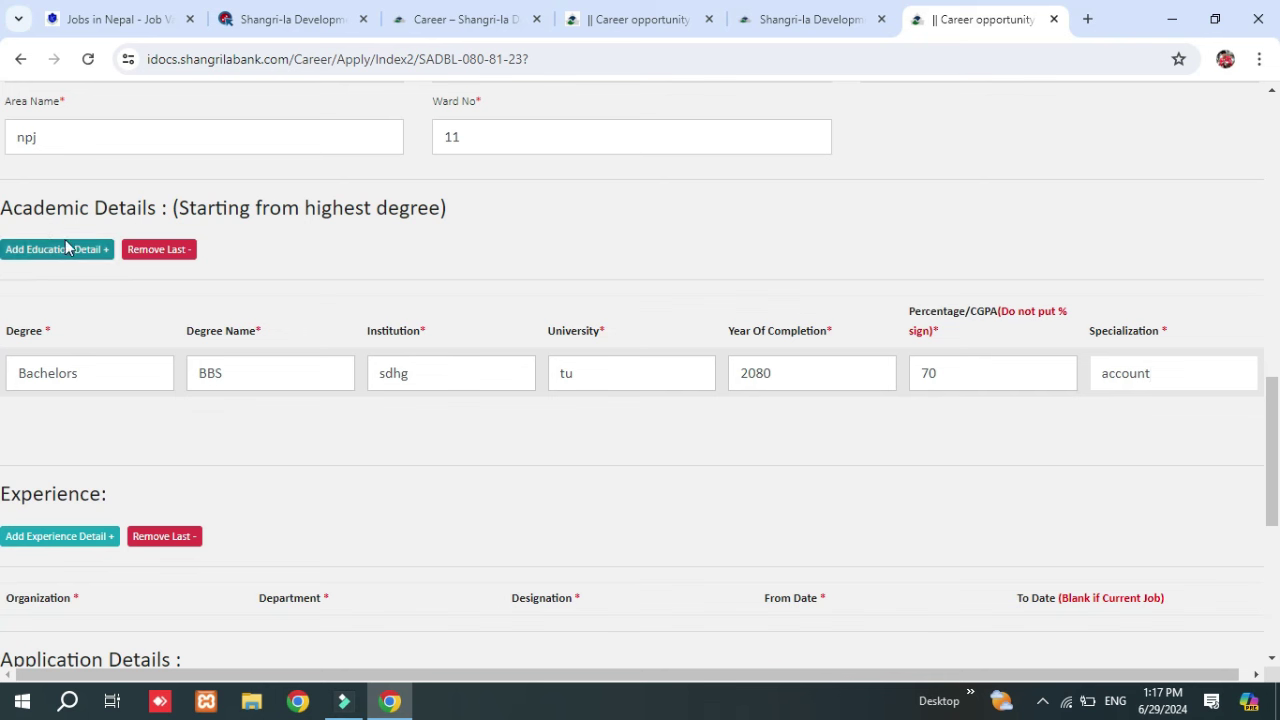
Add a second academic row with degree Bachelors and degree name plus 2.
left_click(98, 257)
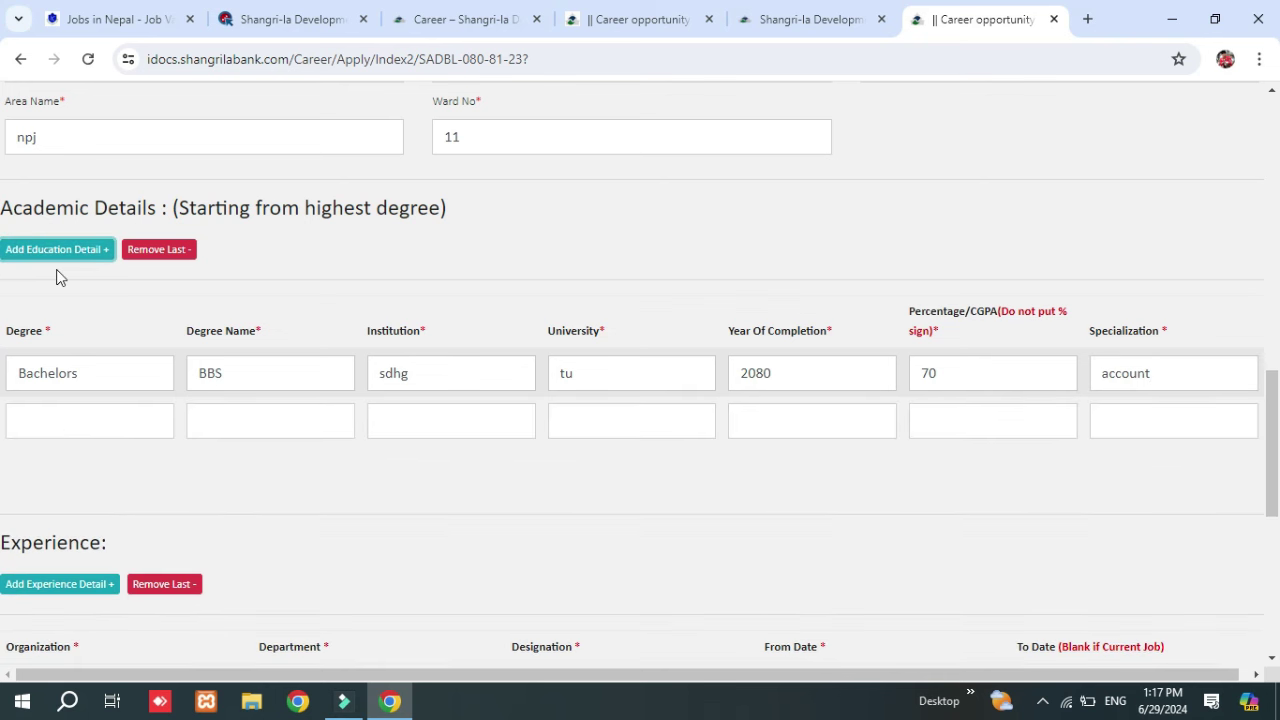
double_click(64, 382)
key("ctrl+c")
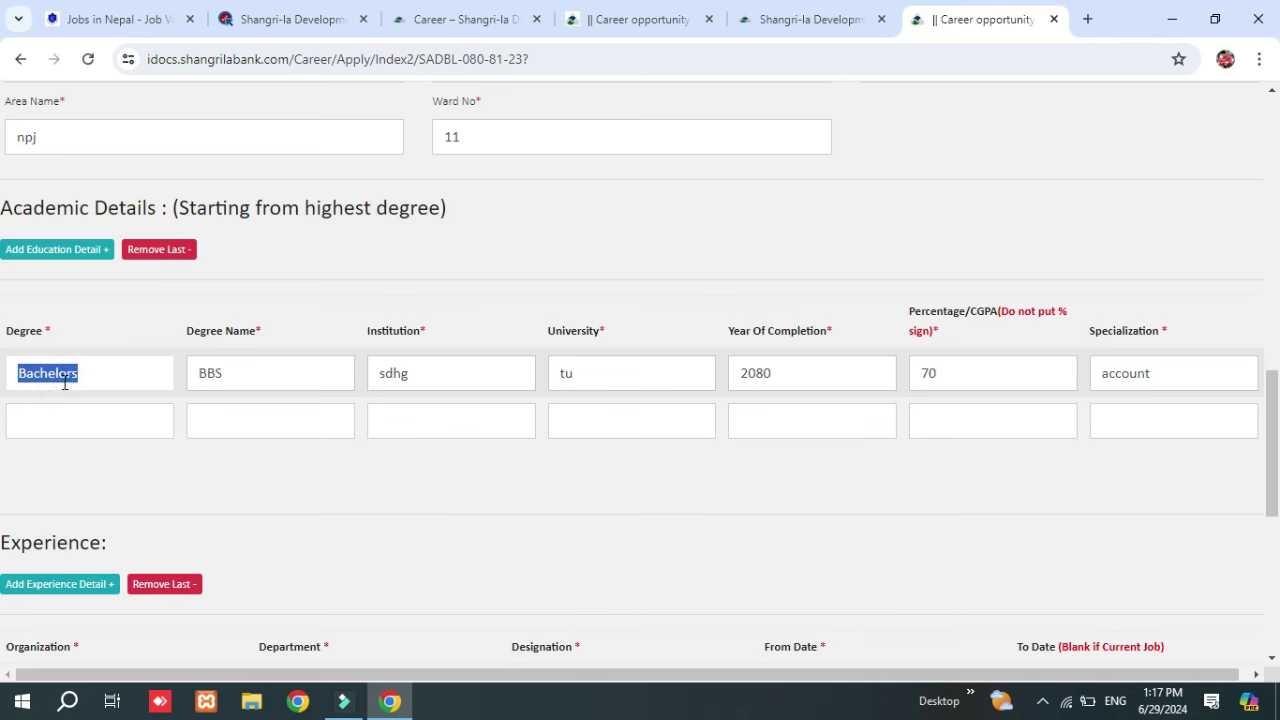
left_click(74, 423)
key("ctrl+v")
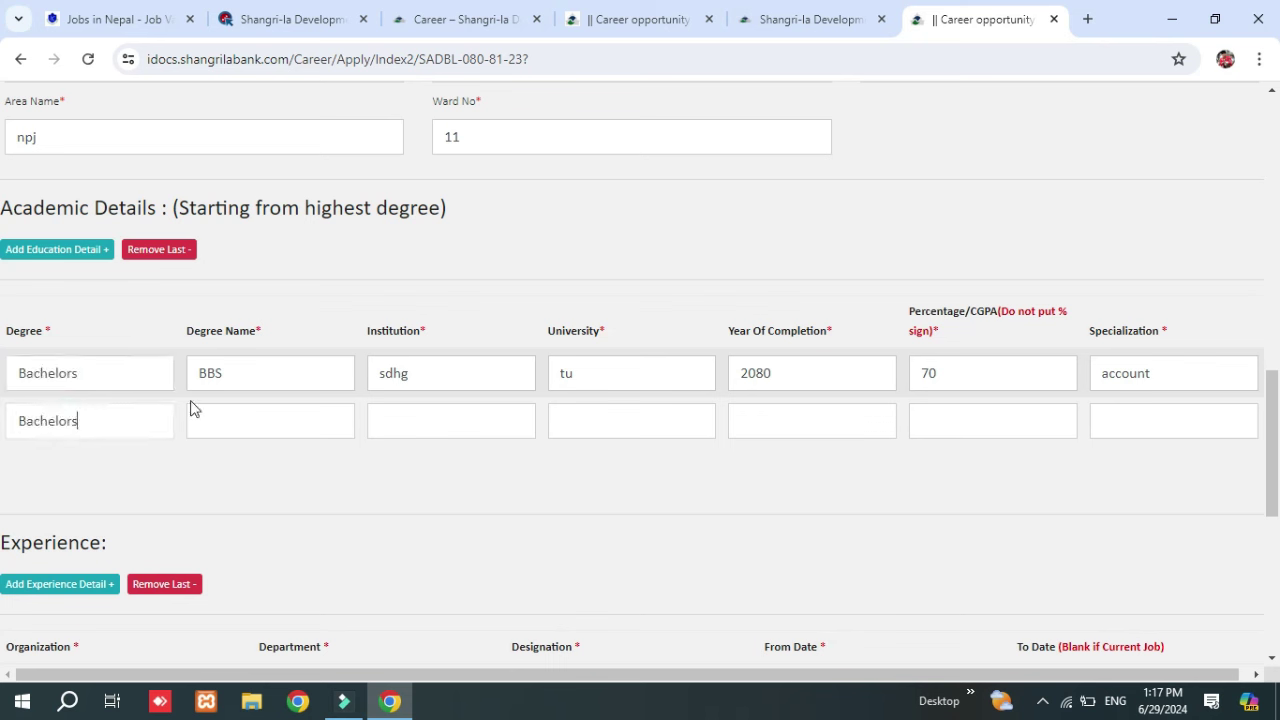
left_click(256, 374)
double_click(256, 374)
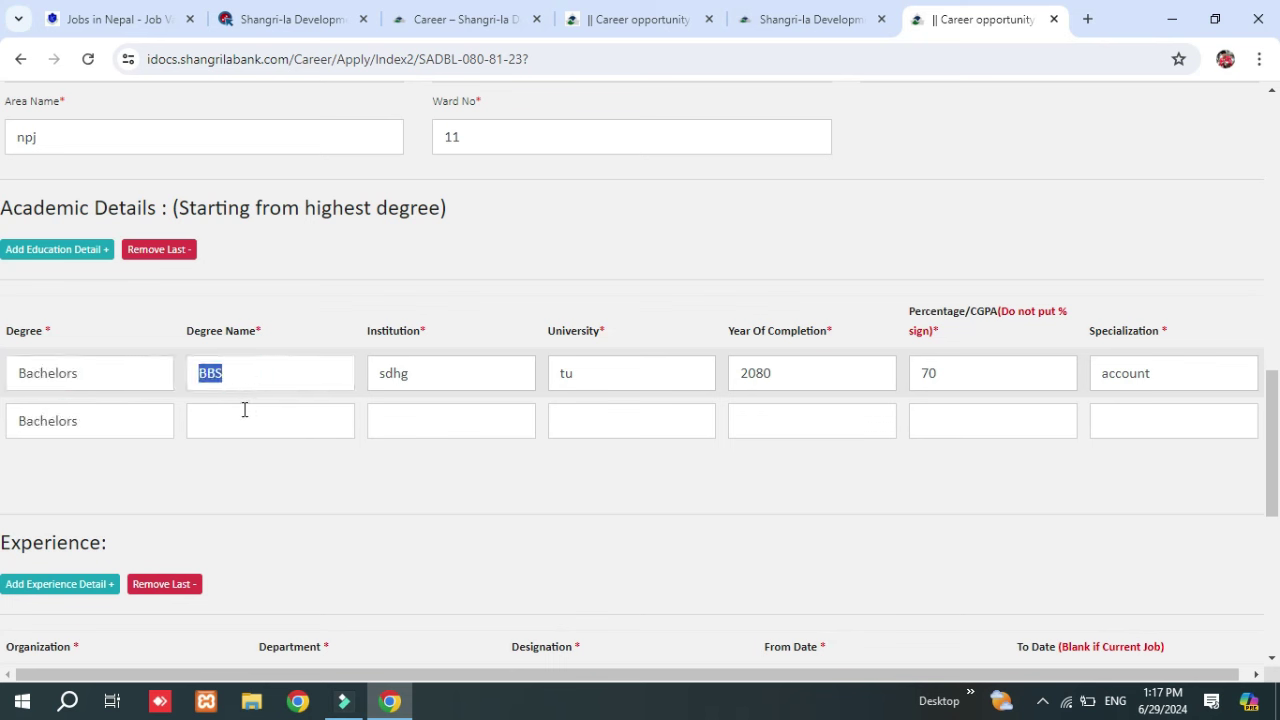
left_click(244, 412)
type("plus 2")
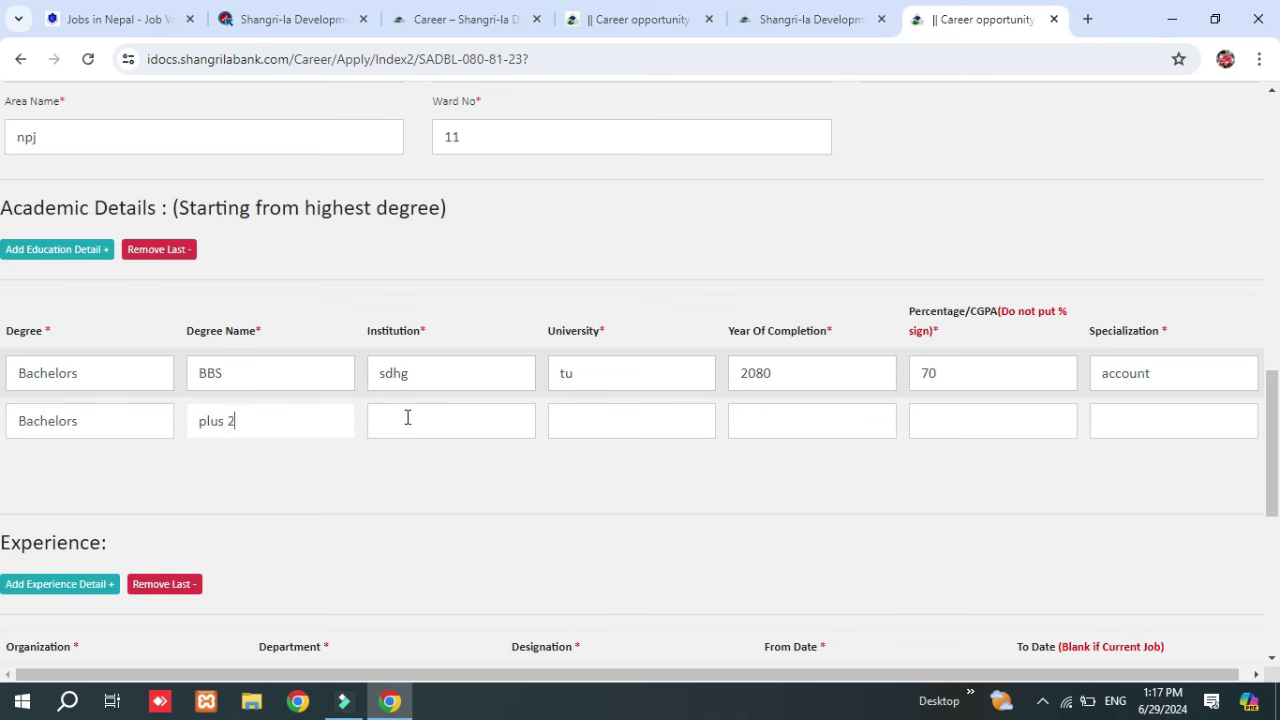
Enter institution BBS, university neb, year 2076 and 65 percent in the second row.
left_click(454, 427)
type("BBS")
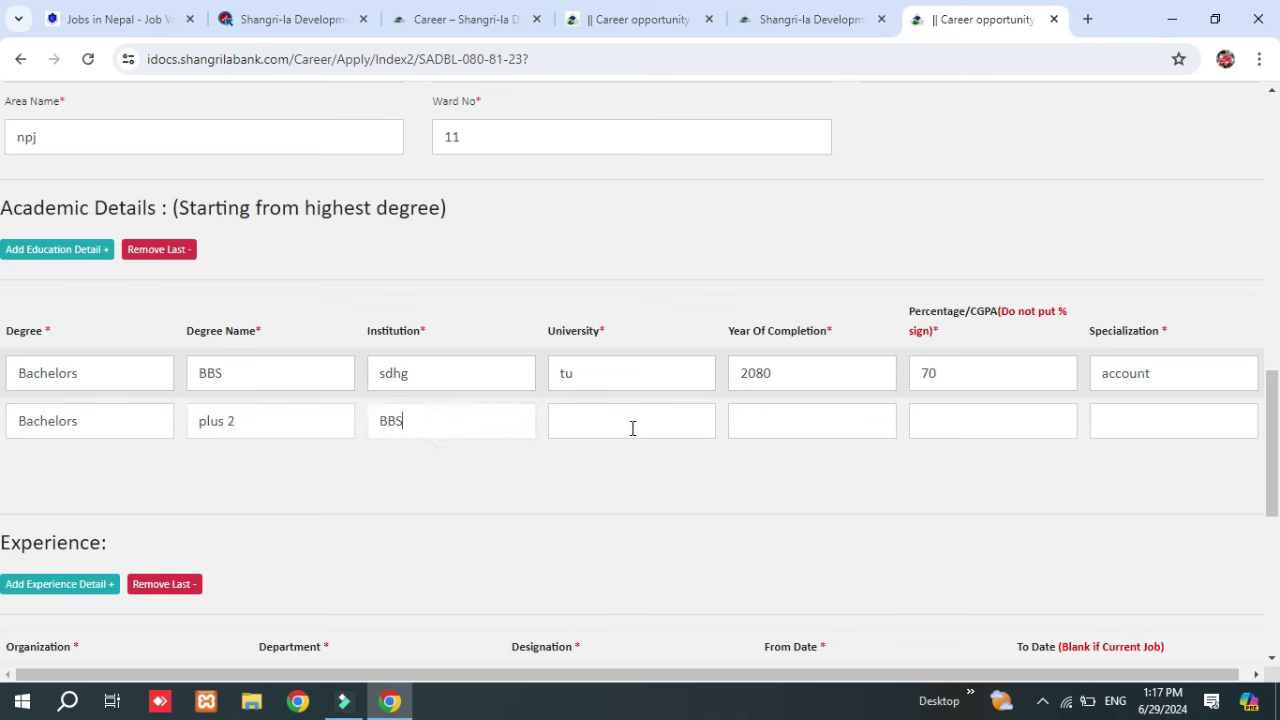
left_click(631, 428)
type("BBS")
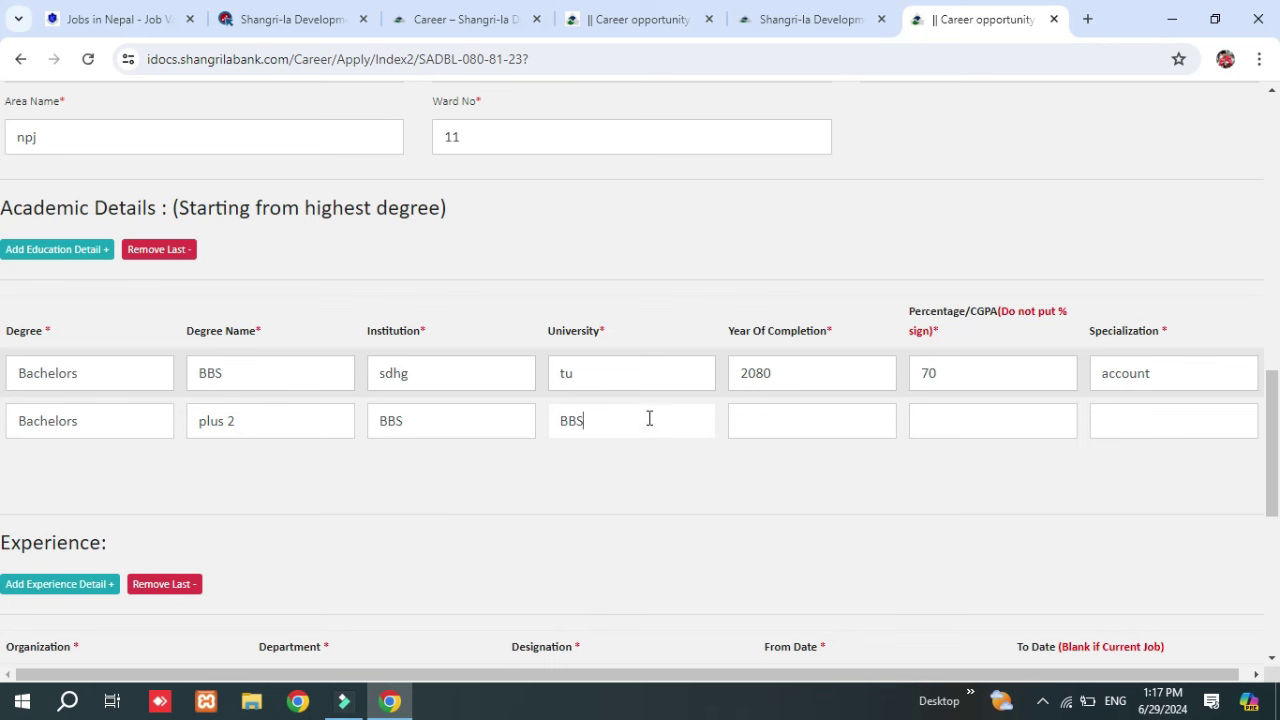
key("BackSpace")
key("BackSpace")
type("neb")
left_click(803, 420)
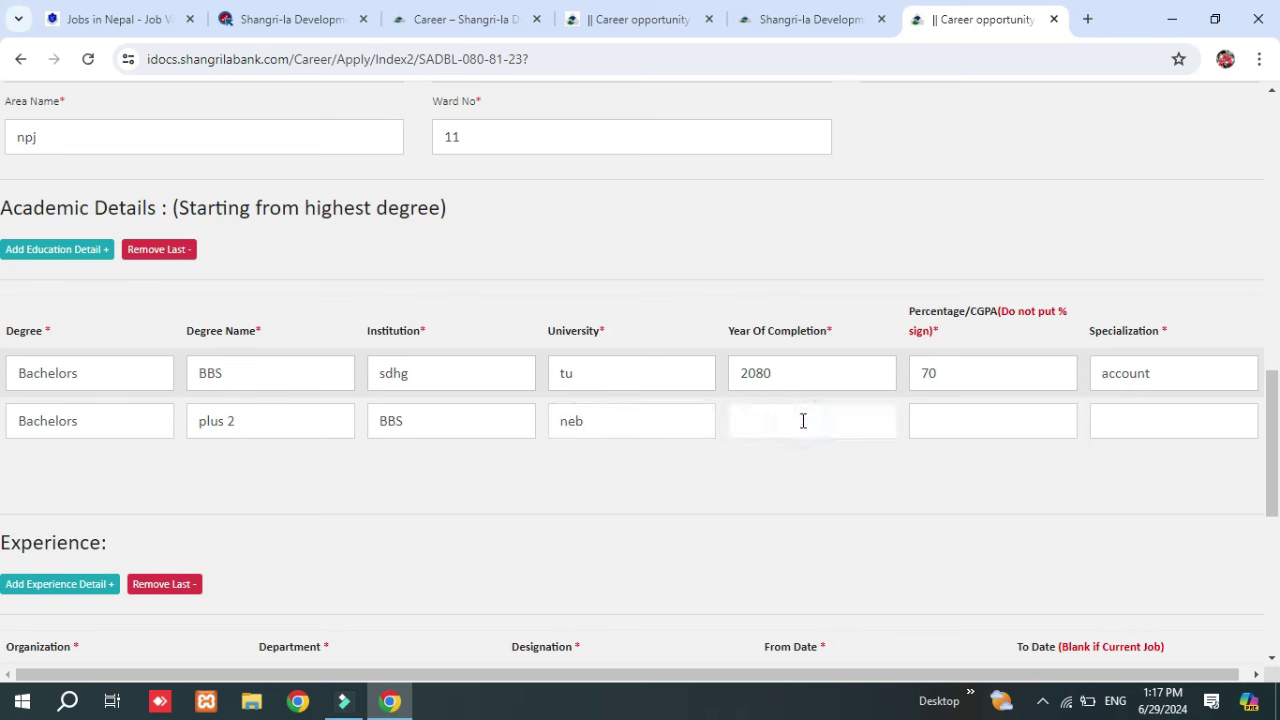
type("2076")
left_click(975, 420)
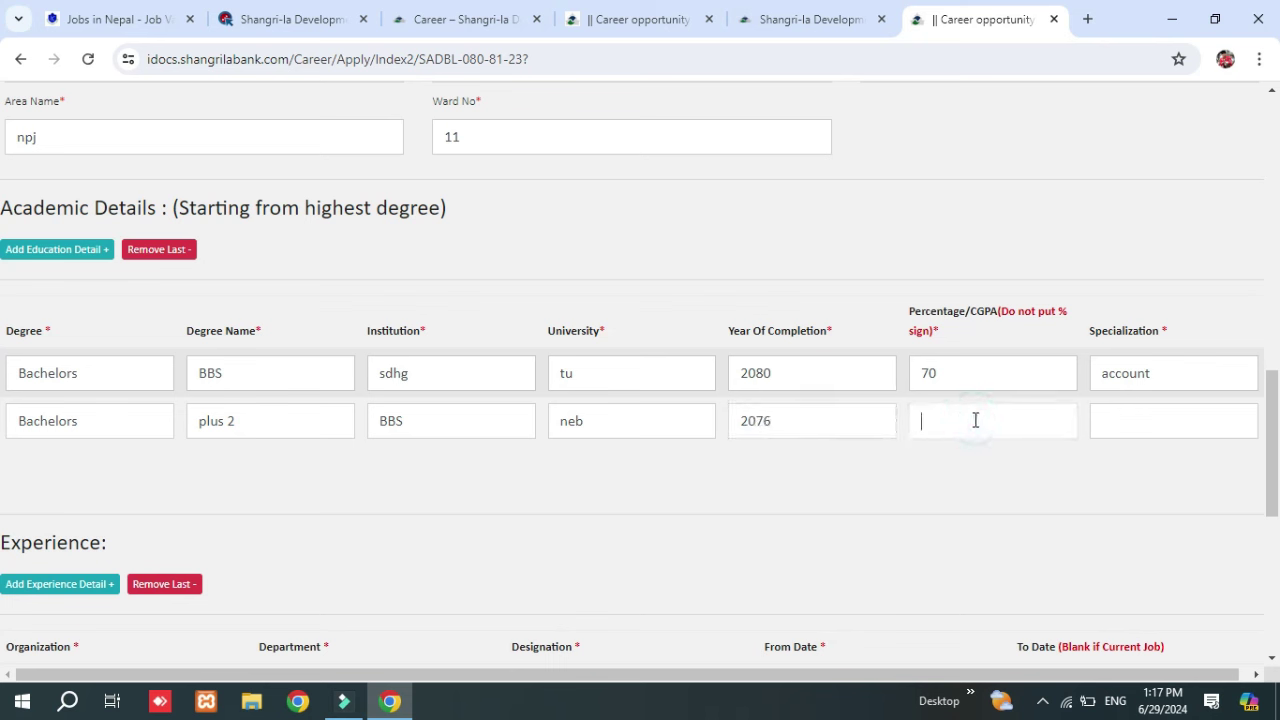
left_click(1169, 437)
Set the second row's specialization to BBS and add an experience row with BBS organization, department, designation.
type("BBS")
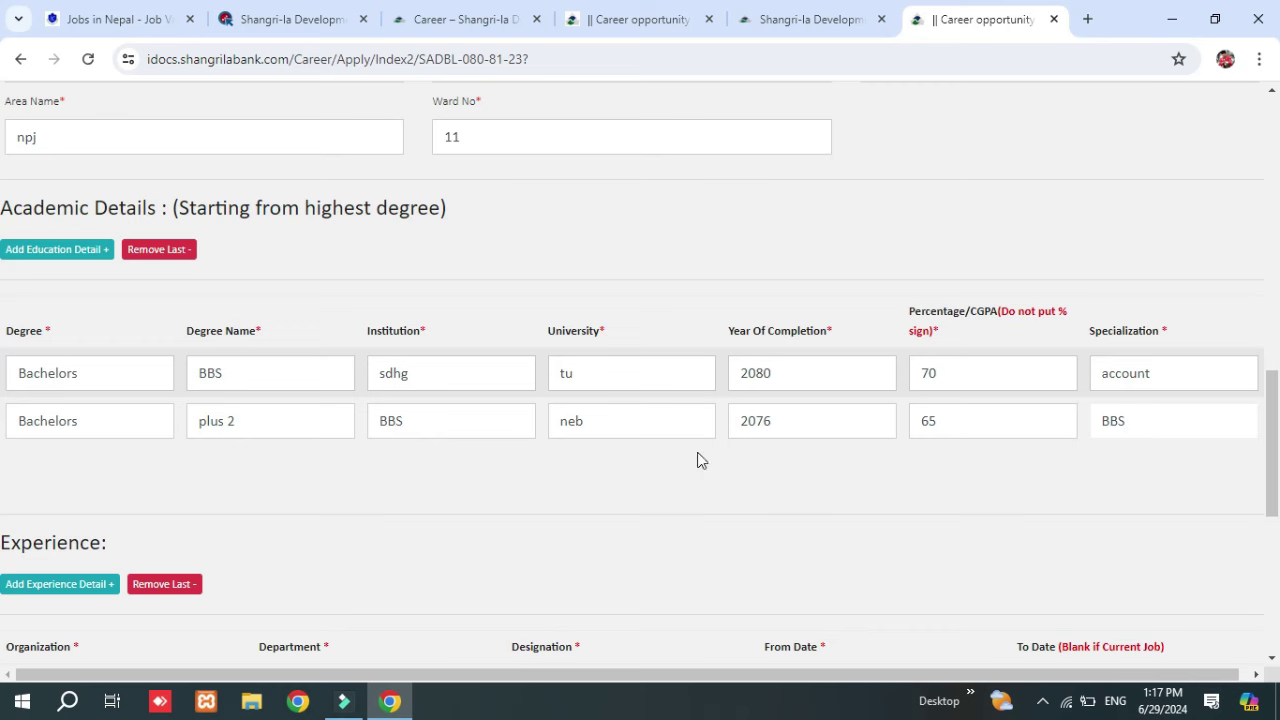
scroll(551, 400, "down", 2)
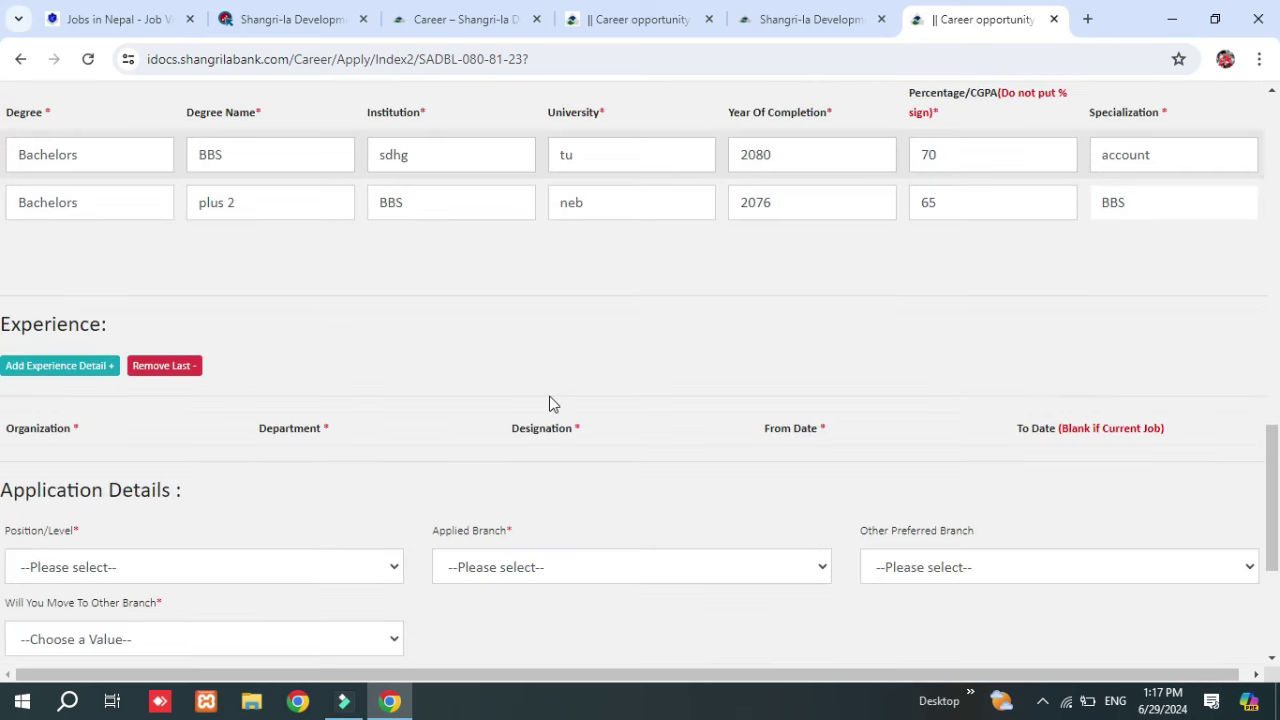
left_click(50, 365)
scroll(60, 360, "down", 2)
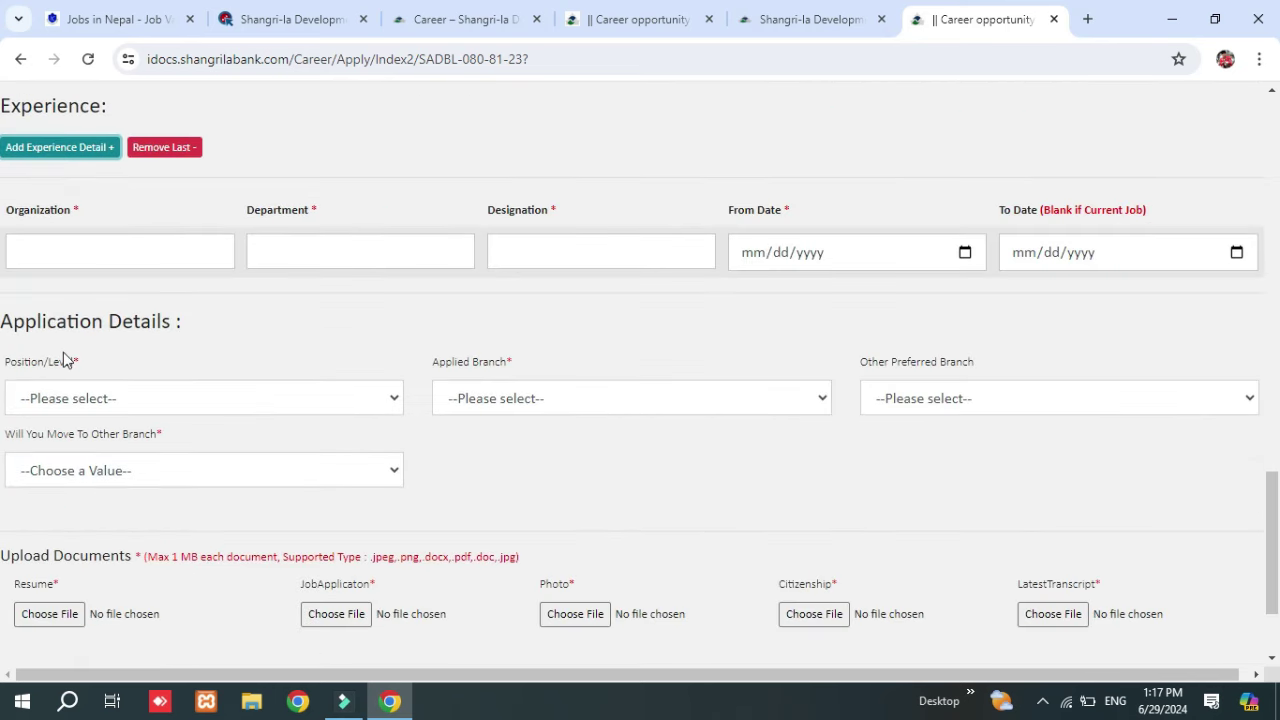
left_click(112, 250)
type("BBS")
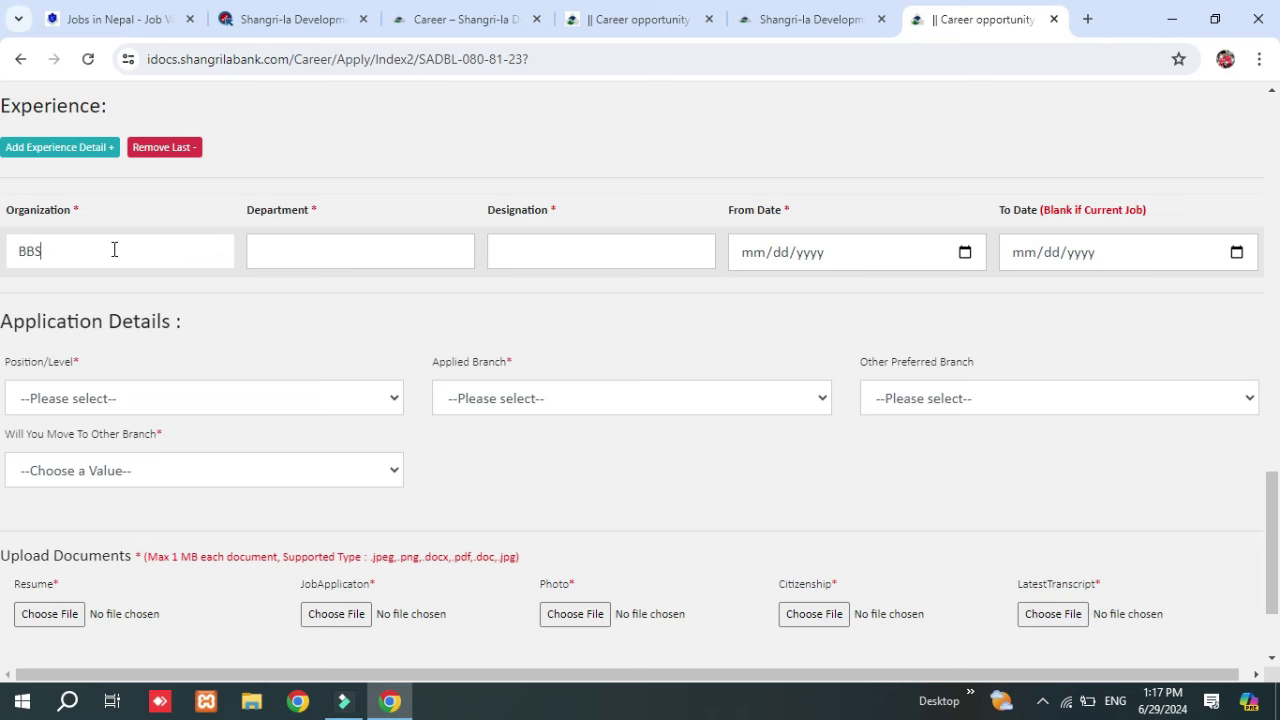
left_click(350, 252)
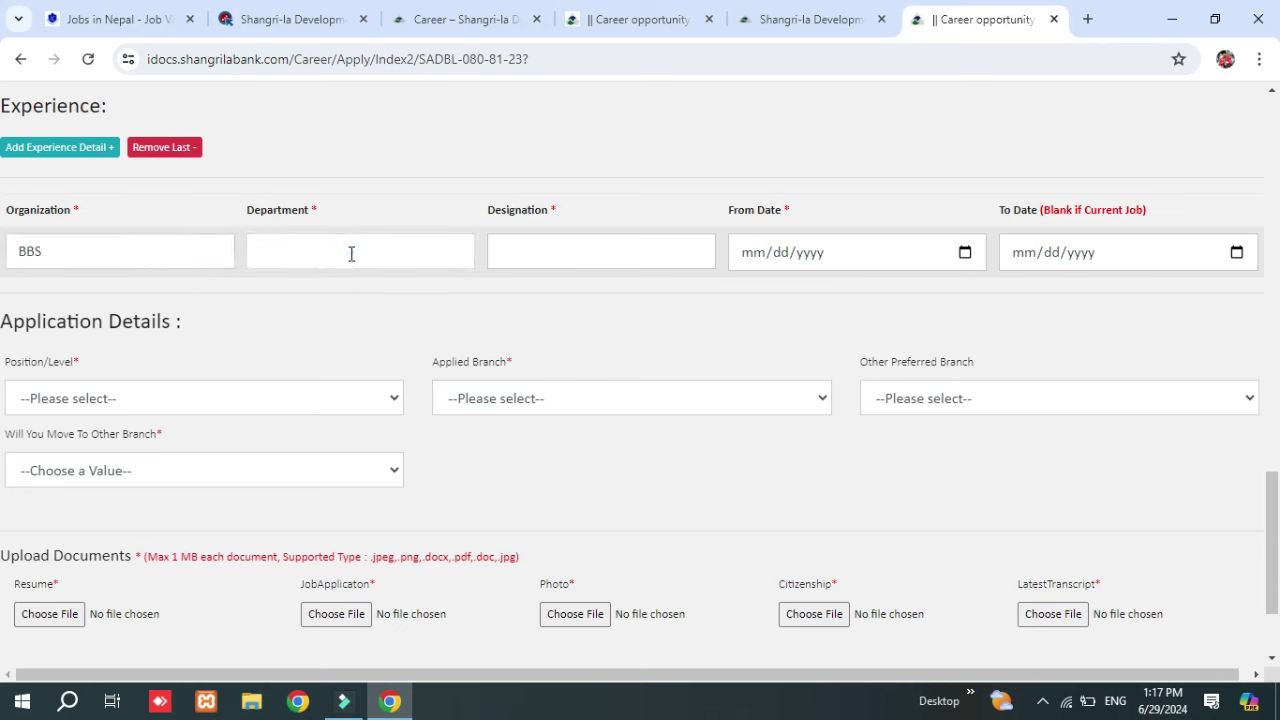
type("BBS")
left_click(575, 245)
type("BBS")
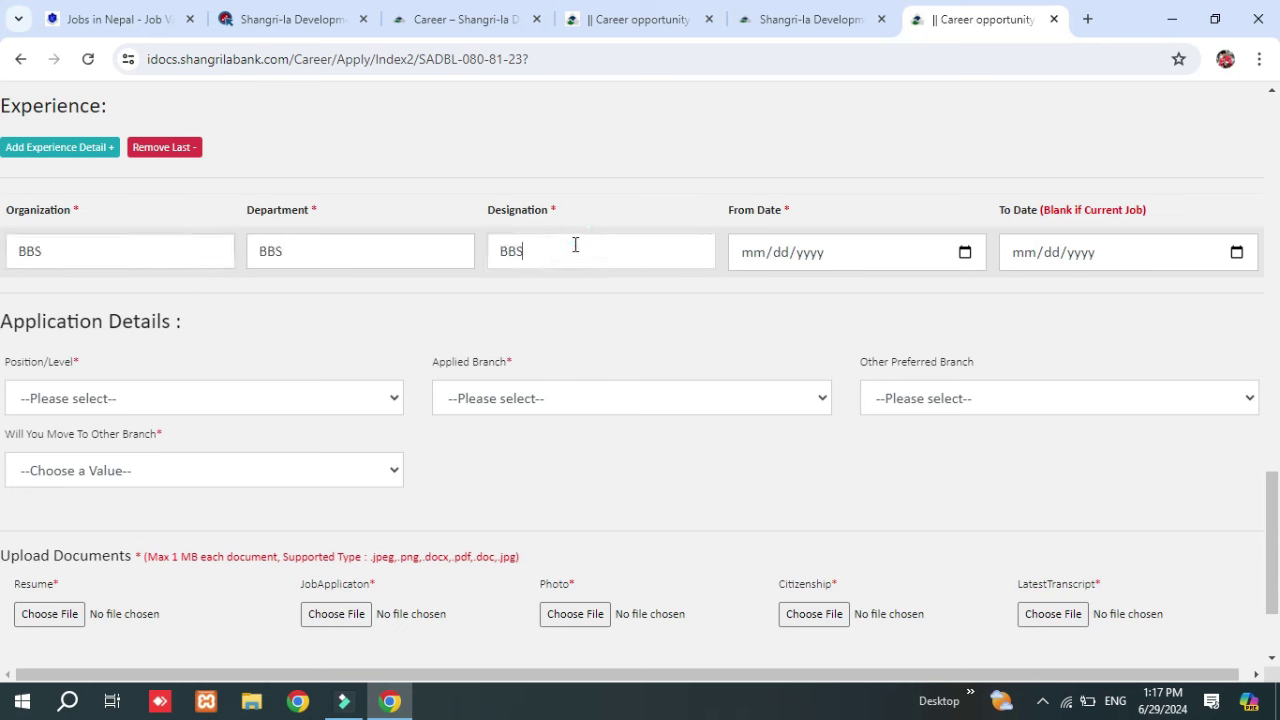
Set the experience dates from 05/15/2017 to 06/06/2024 using the date pickers.
left_click(963, 253)
left_click(798, 294)
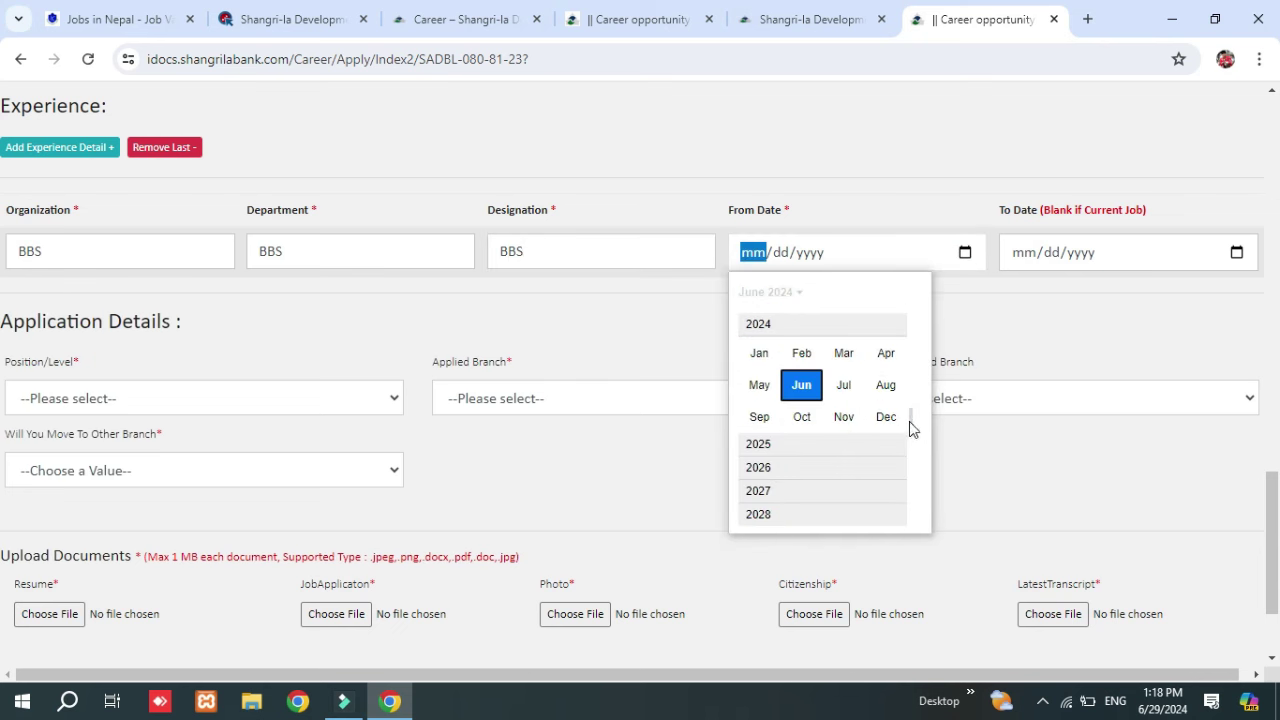
left_click(910, 419)
left_click_drag(910, 419, 911, 342)
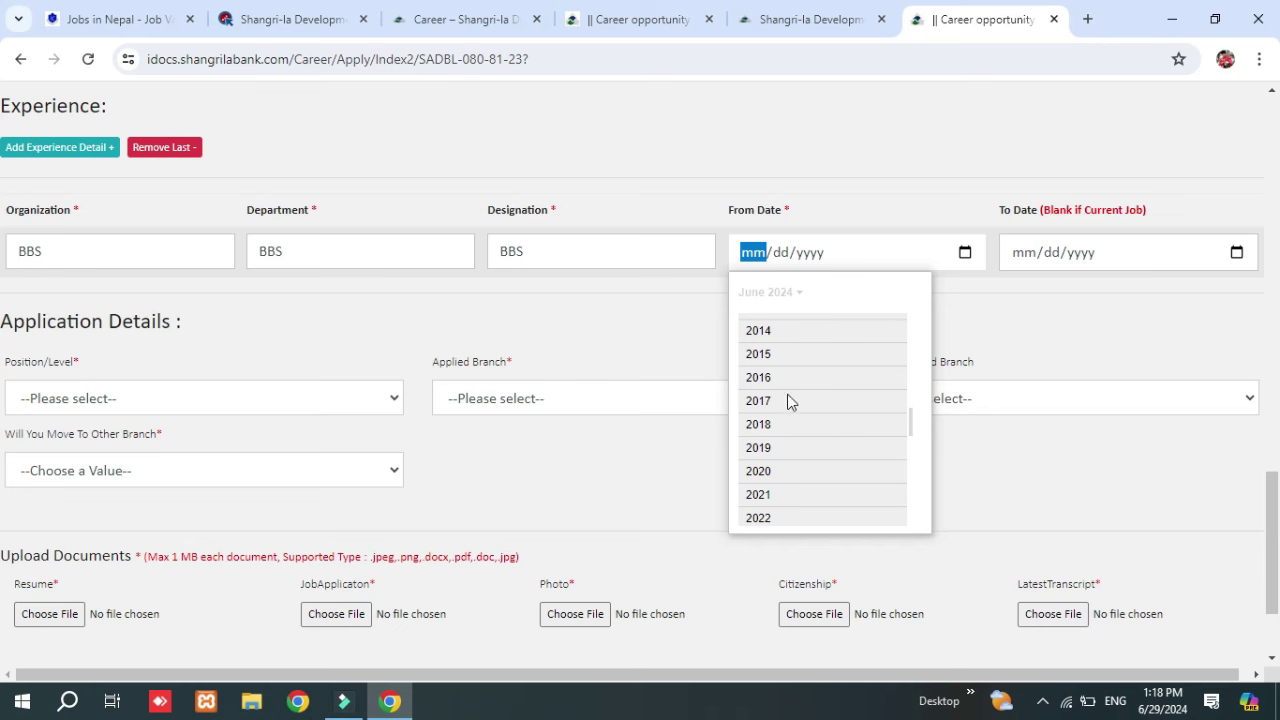
left_click(770, 405)
left_click(769, 398)
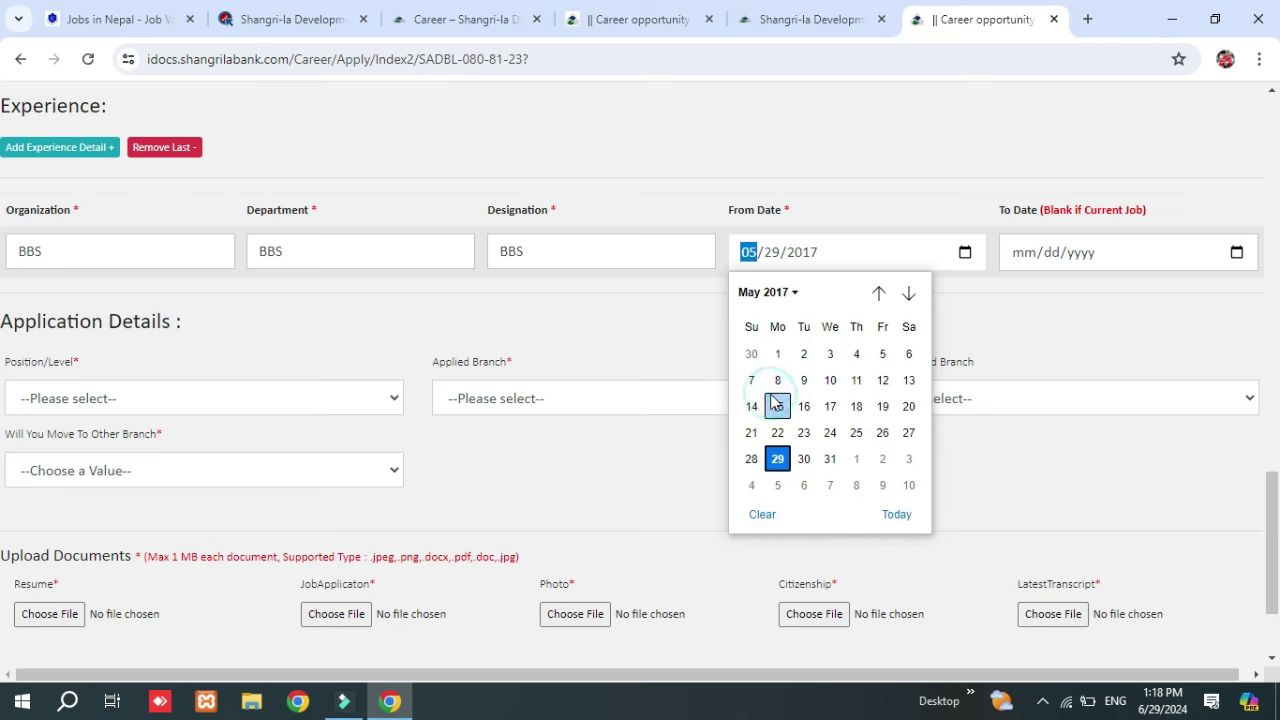
left_click(771, 403)
left_click(1050, 252)
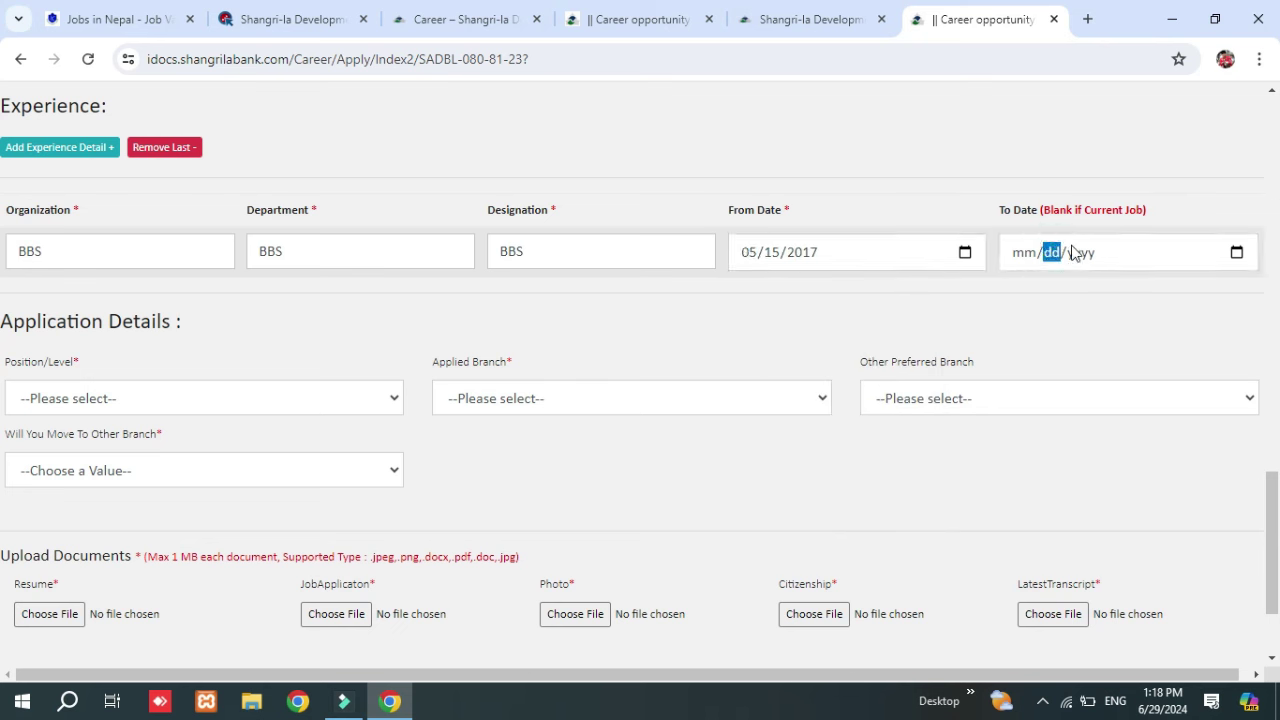
left_click(1233, 252)
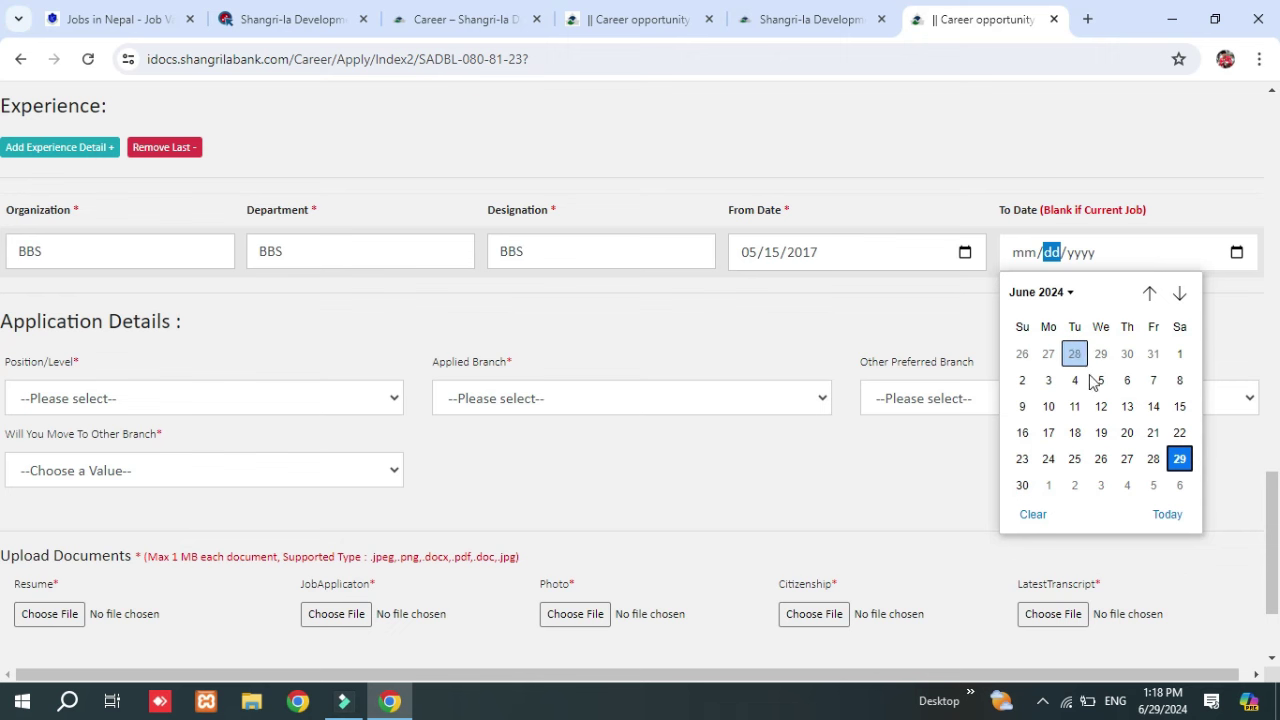
left_click(1127, 380)
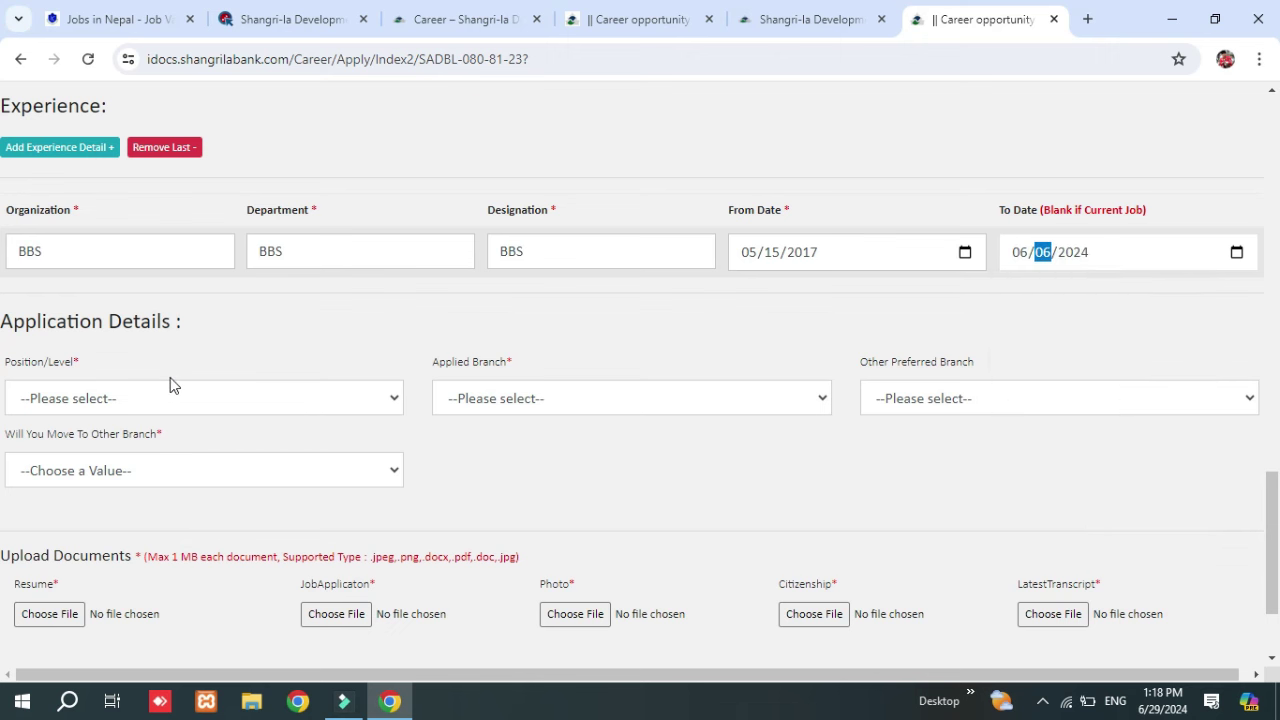
scroll(177, 375, "down", 1)
scroll(177, 375, "down", 1)
Choose Junior Officer, Branches inside Kathmandu District, BAGLUNG BRANCH as preferred, and Yes to moving branches.
left_click(211, 252)
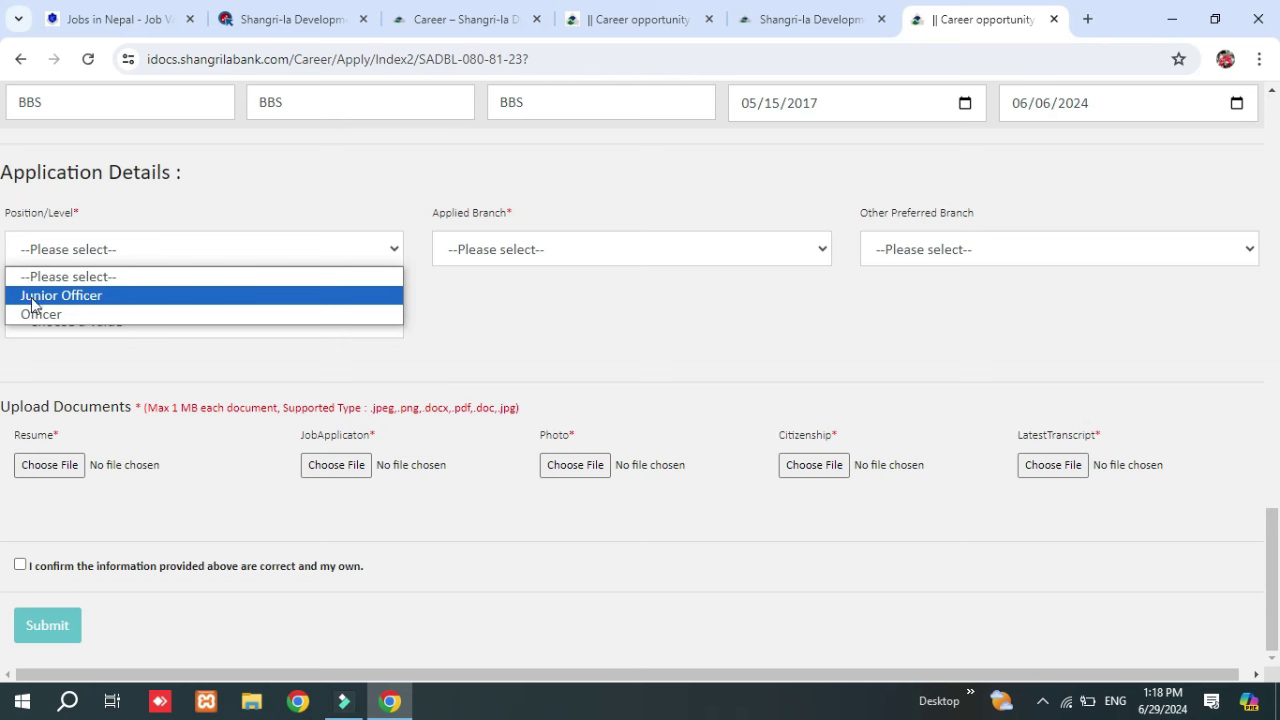
left_click(70, 296)
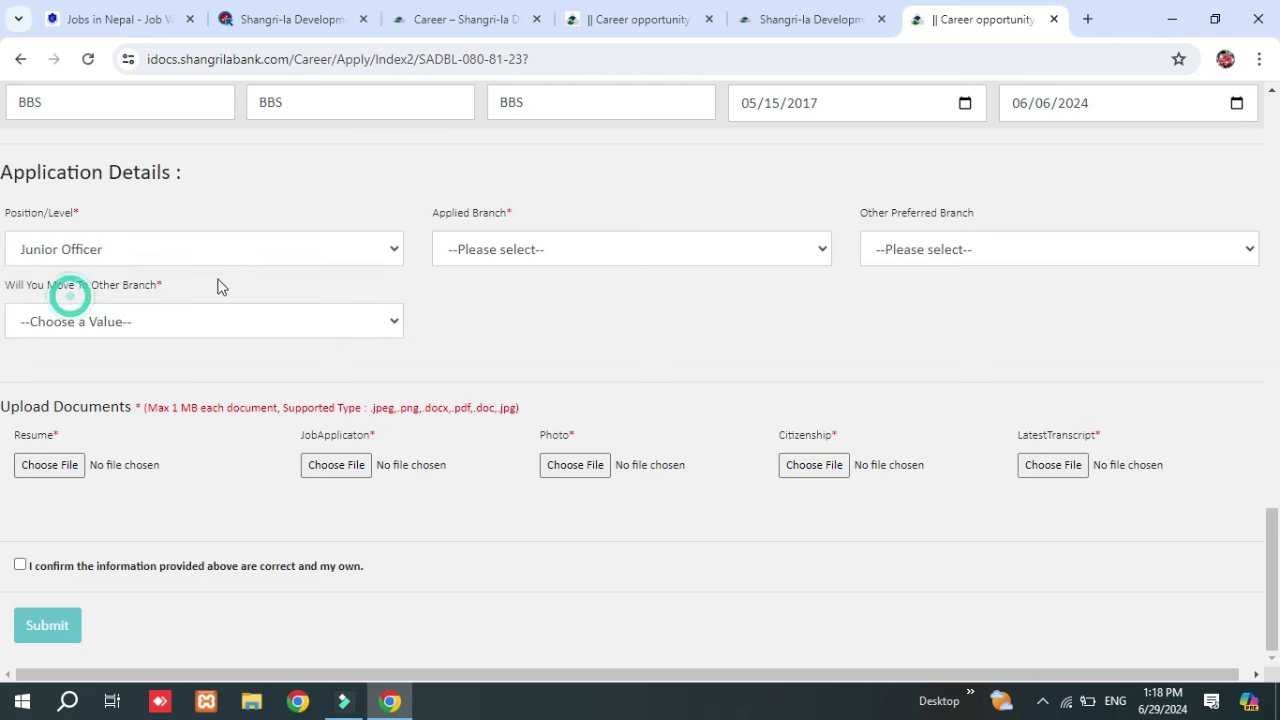
left_click(649, 251)
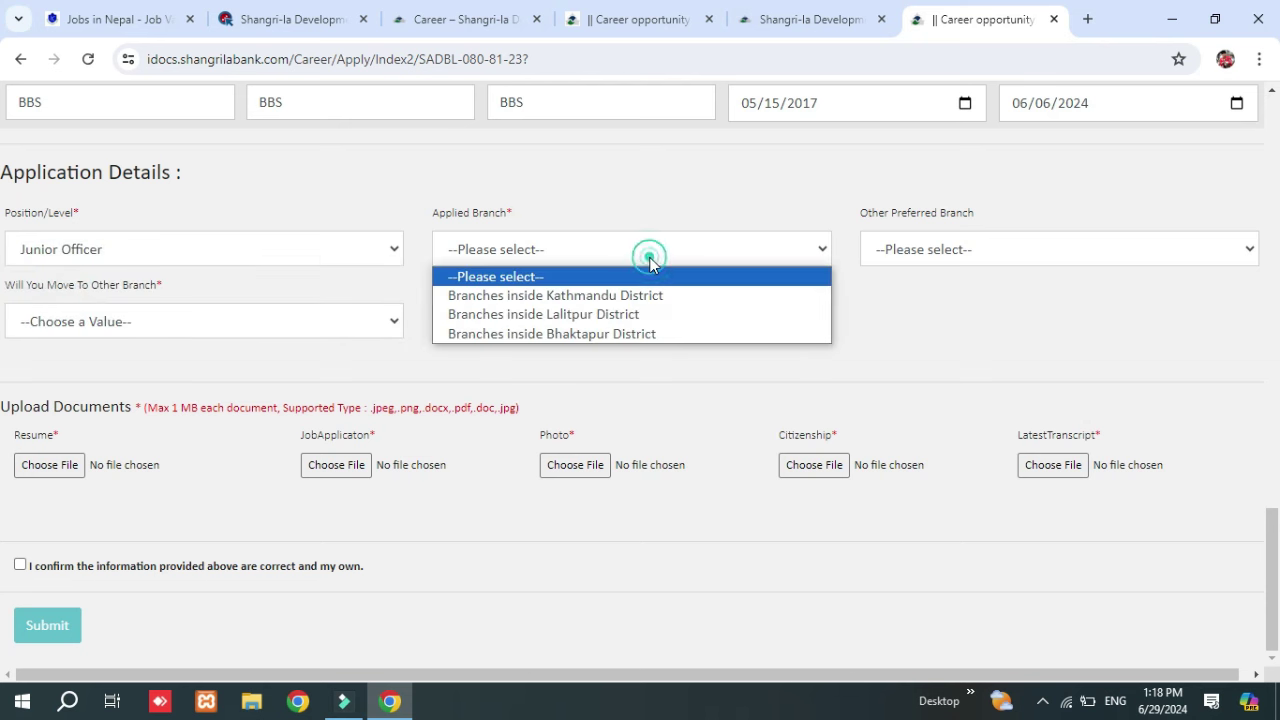
left_click(560, 295)
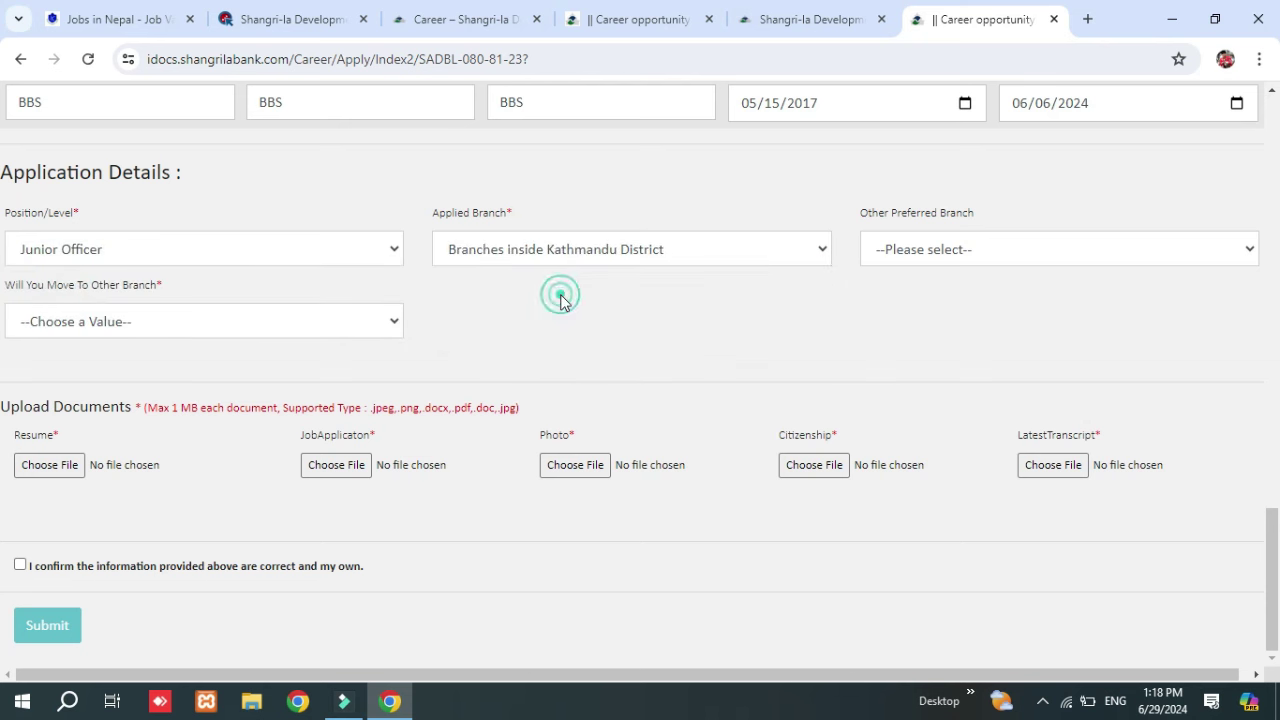
left_click(974, 248)
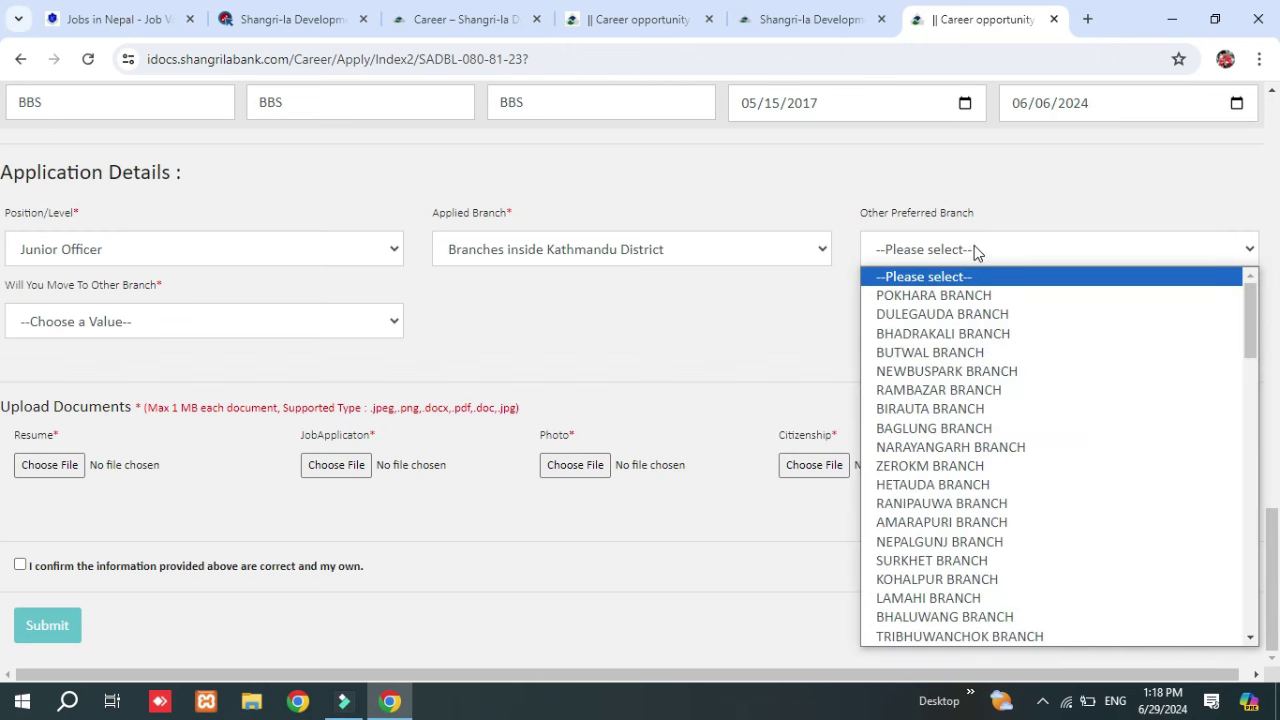
left_click(924, 394)
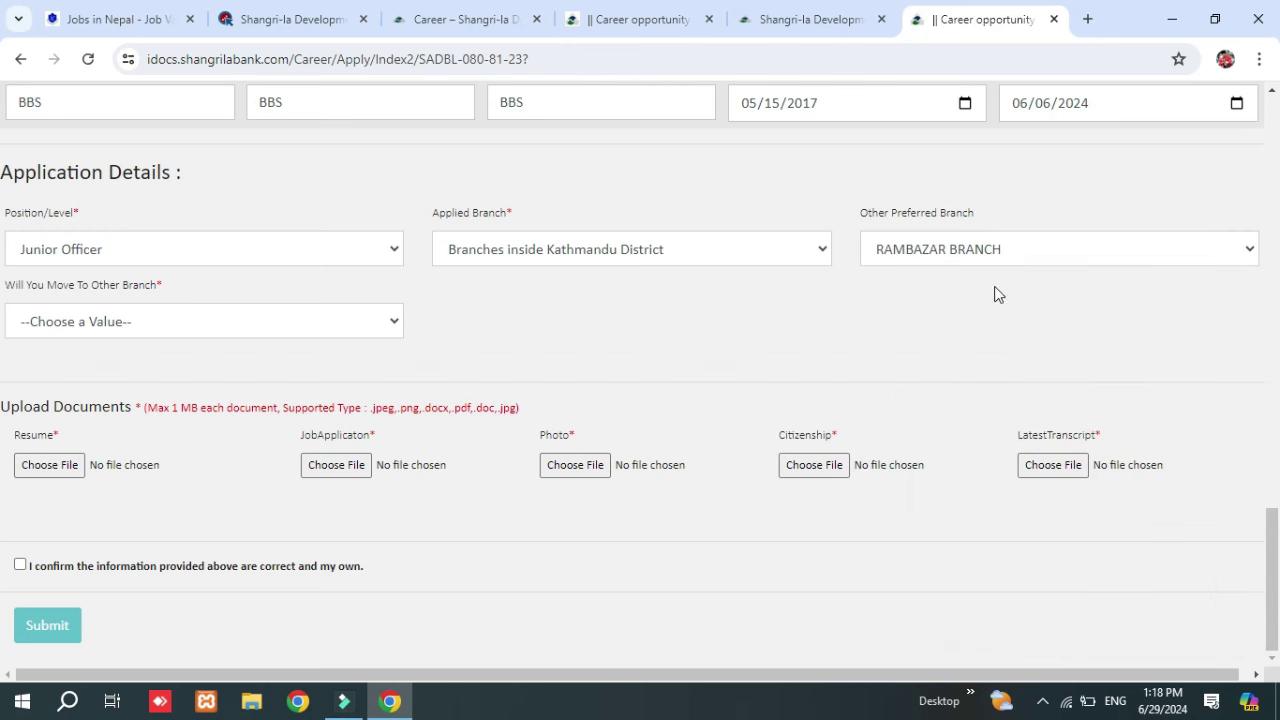
left_click(1044, 249)
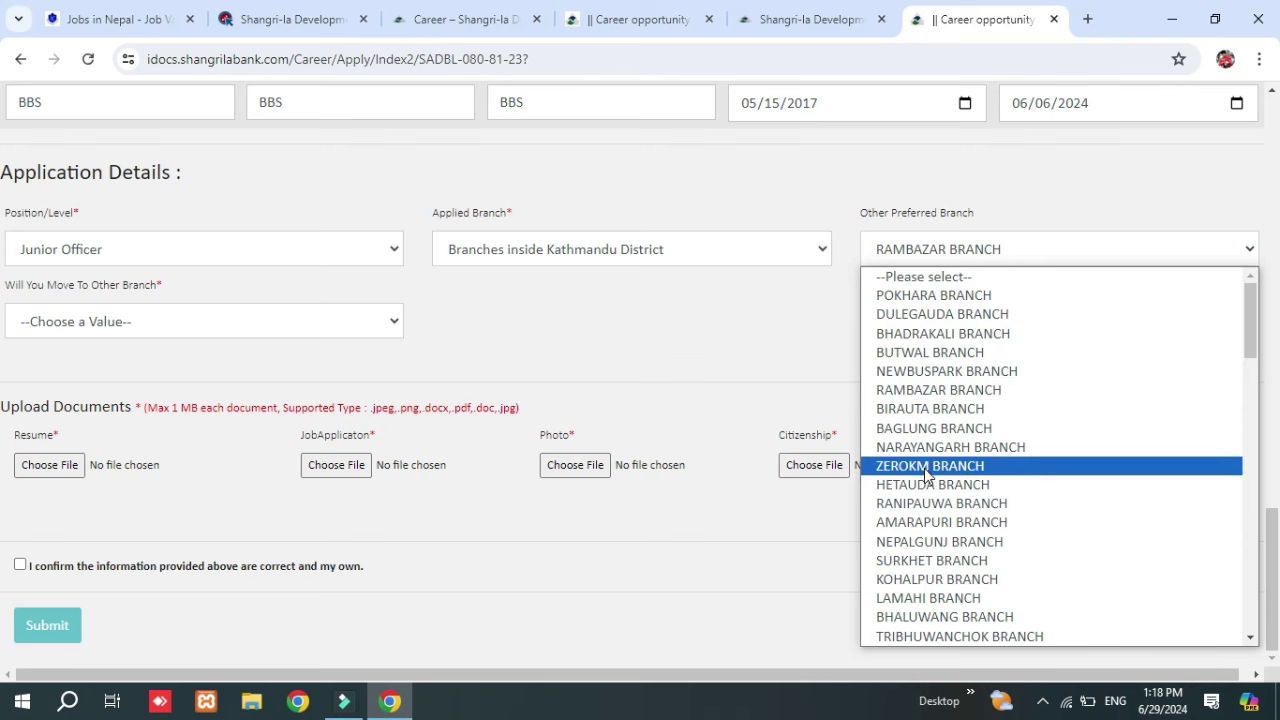
left_click(931, 428)
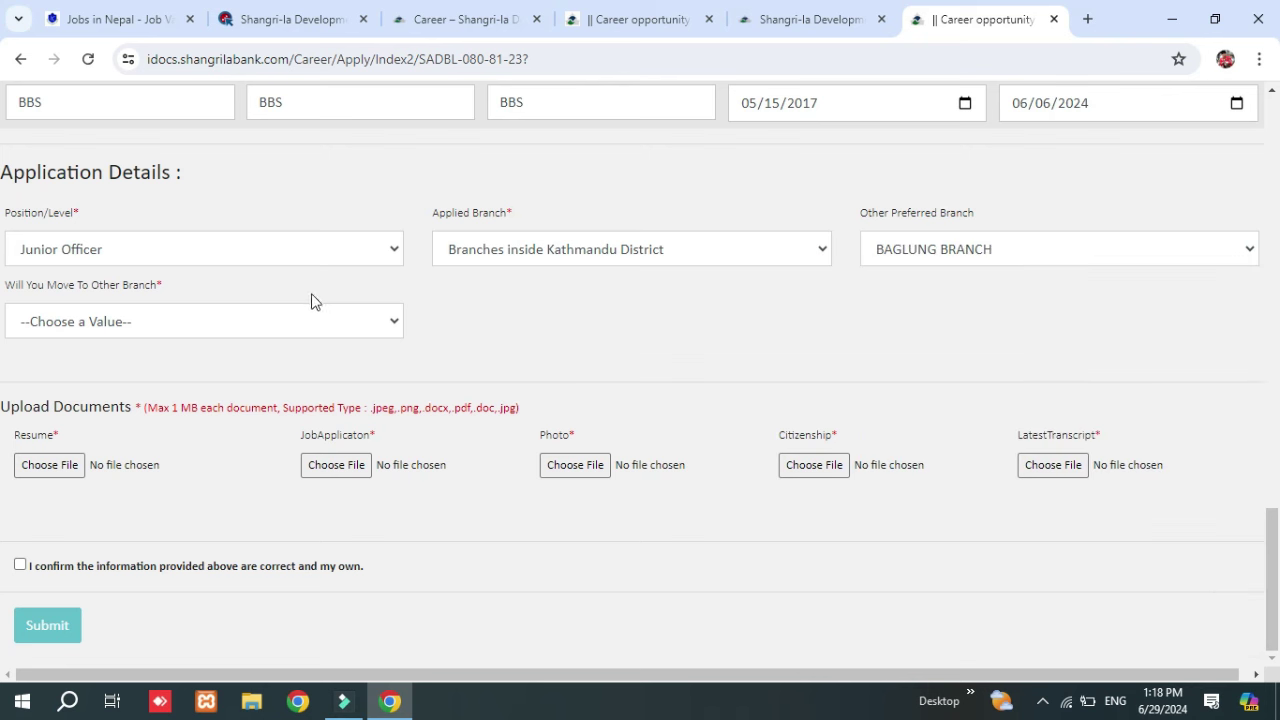
left_click(288, 323)
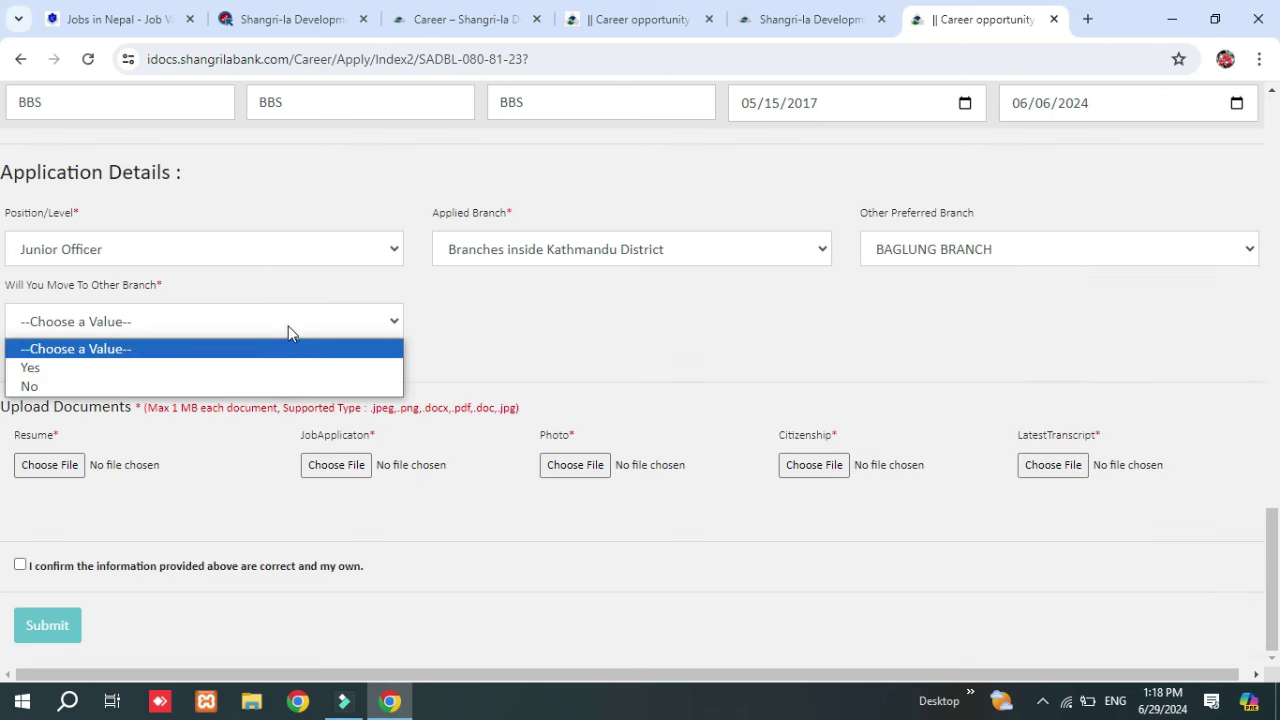
left_click(141, 370)
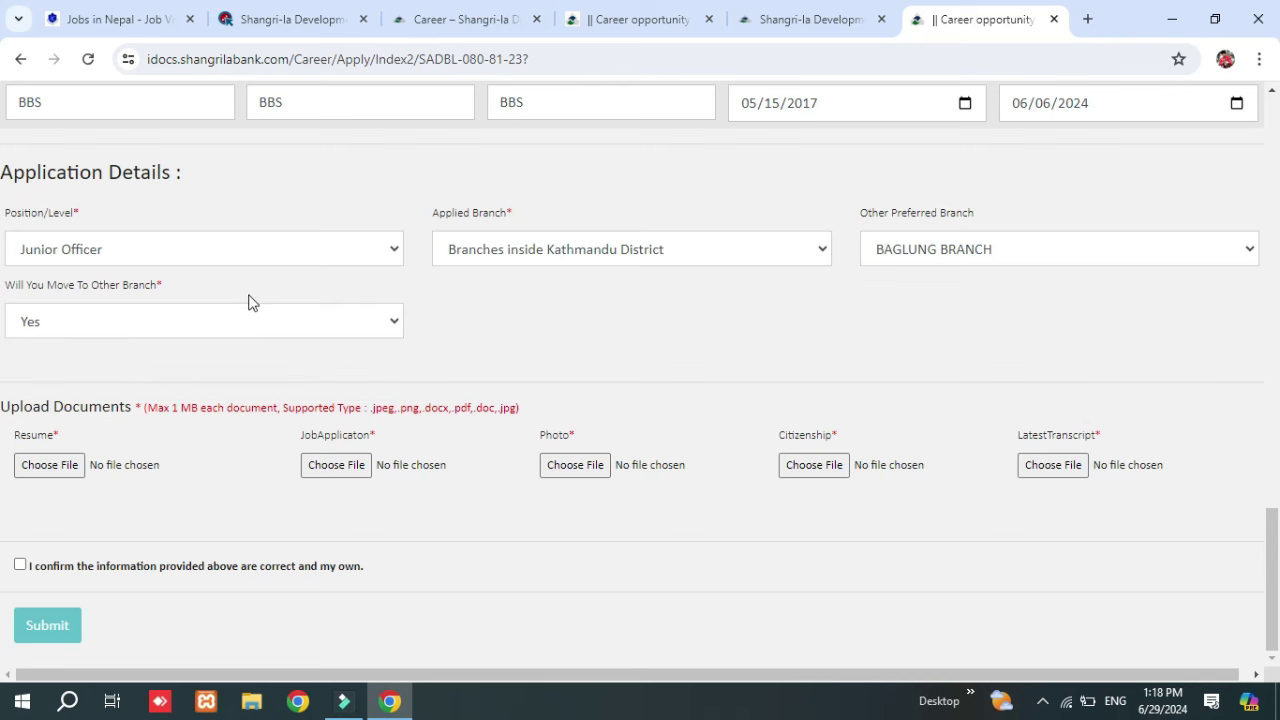
Browse Downloads for resume and job application files, closing both pickers without choosing.
left_click(35, 470)
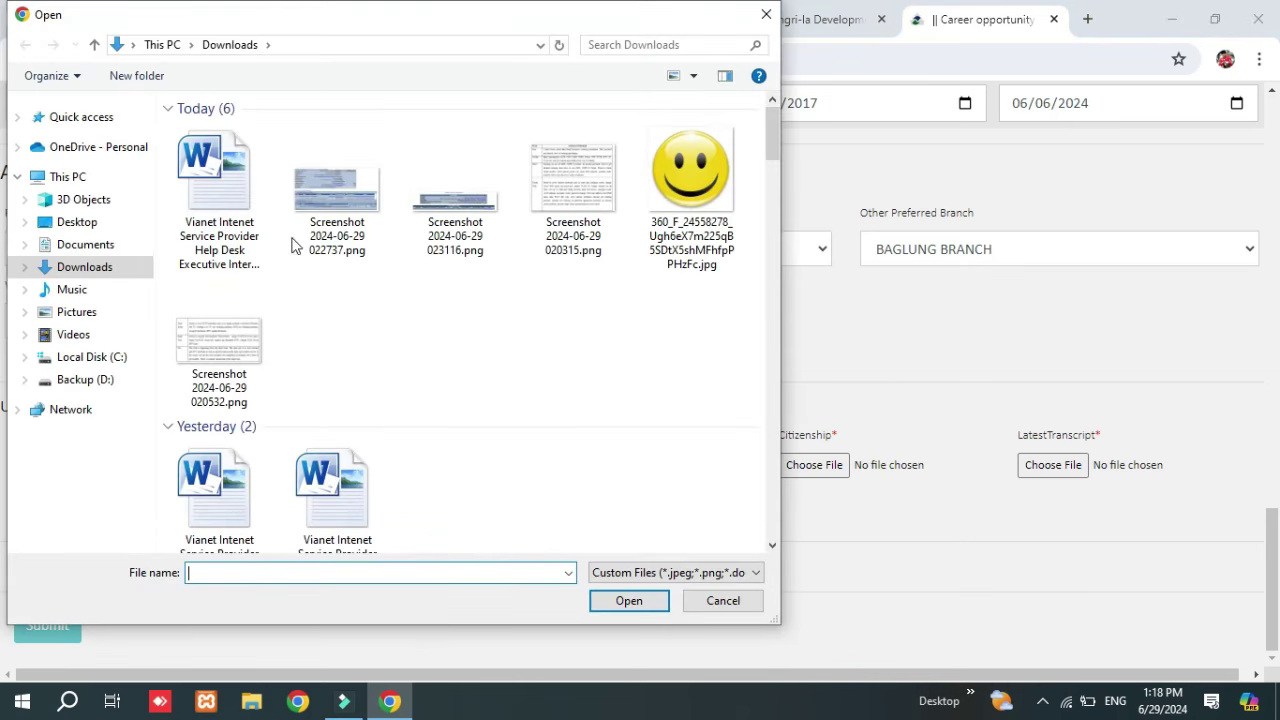
scroll(449, 288, "down", 2)
scroll(449, 288, "down", 3)
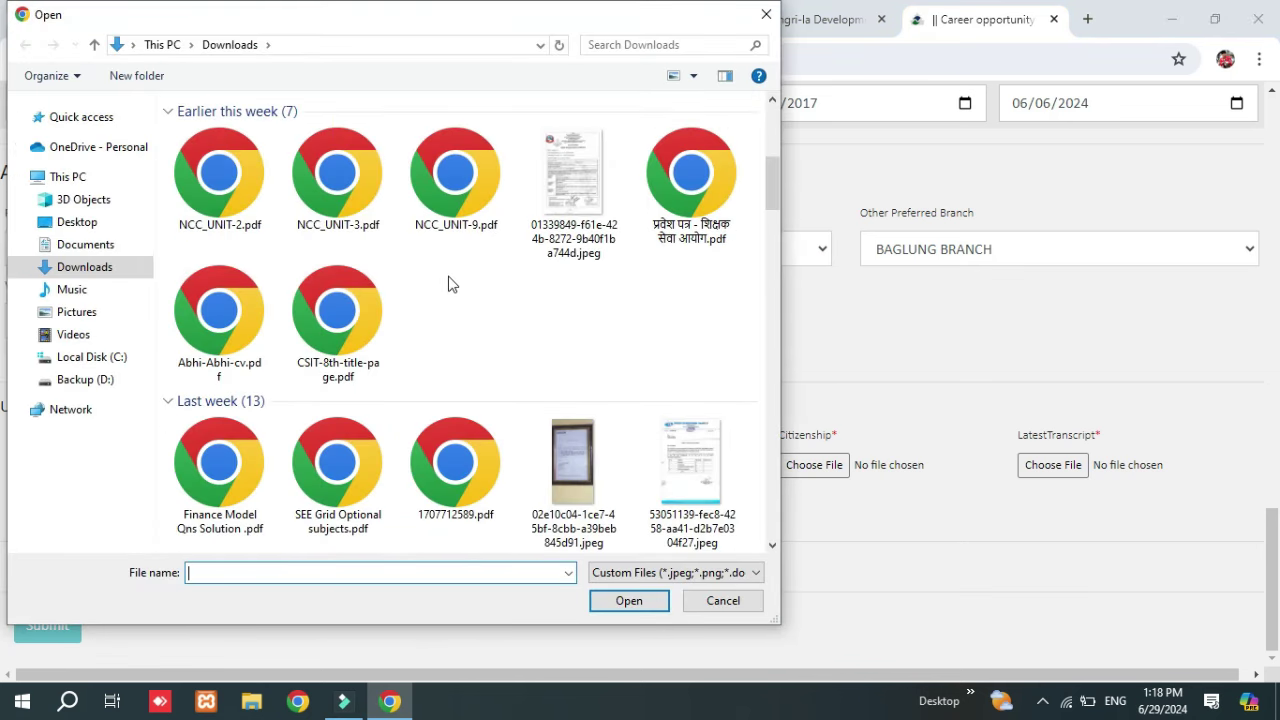
key("Escape")
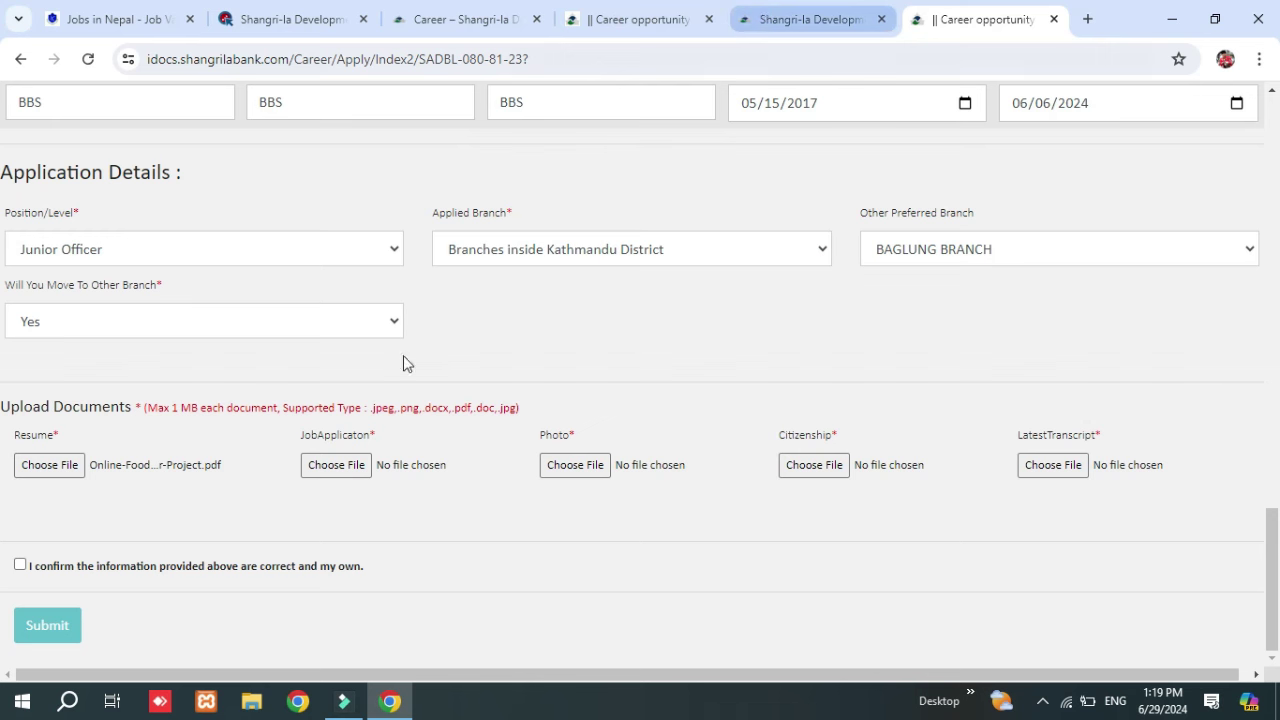
left_click(341, 466)
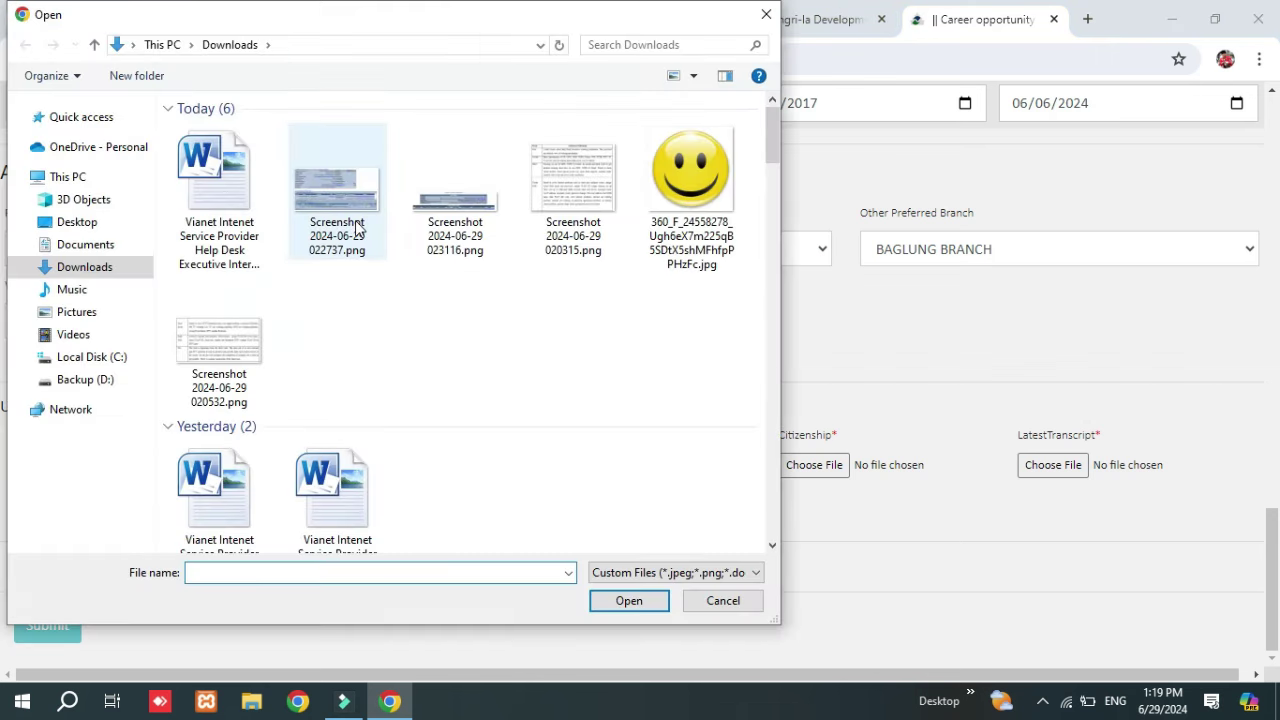
scroll(383, 292, "down", 8)
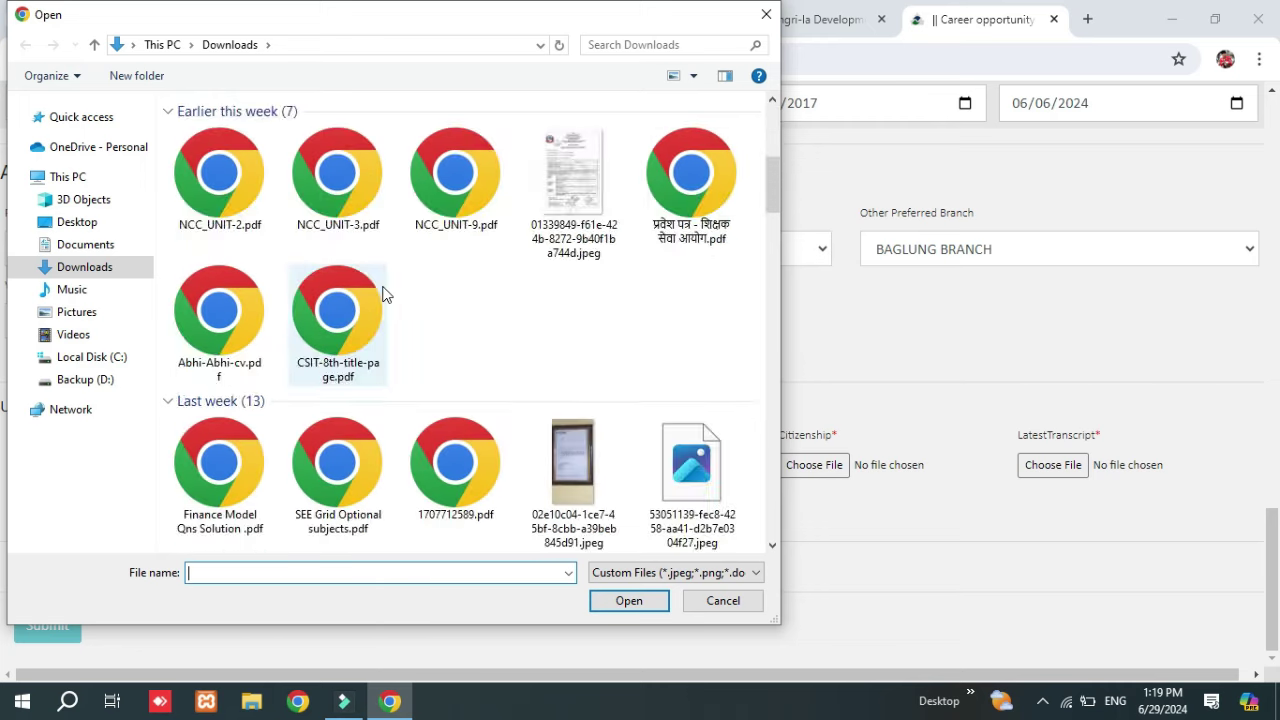
scroll(383, 292, "down", 5)
key("Escape")
Attach the smiley image from Downloads as the Photo upload.
left_click(571, 463)
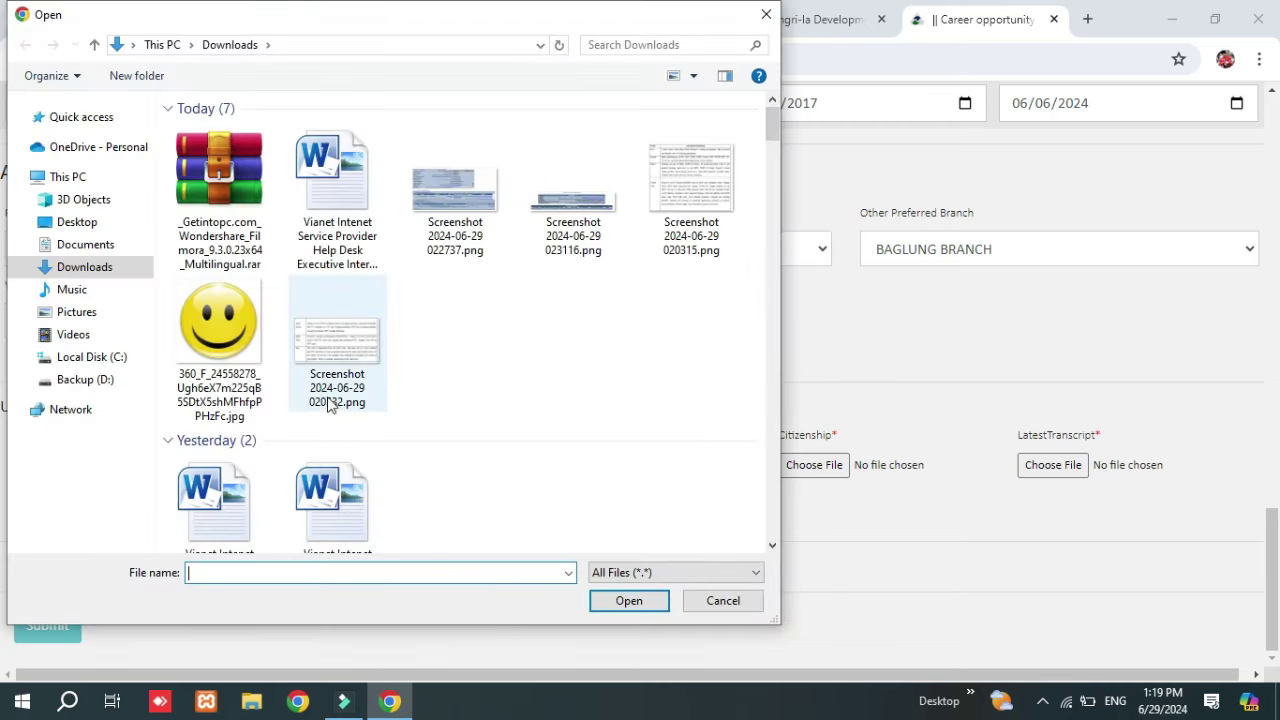
left_click(205, 337)
double_click(205, 337)
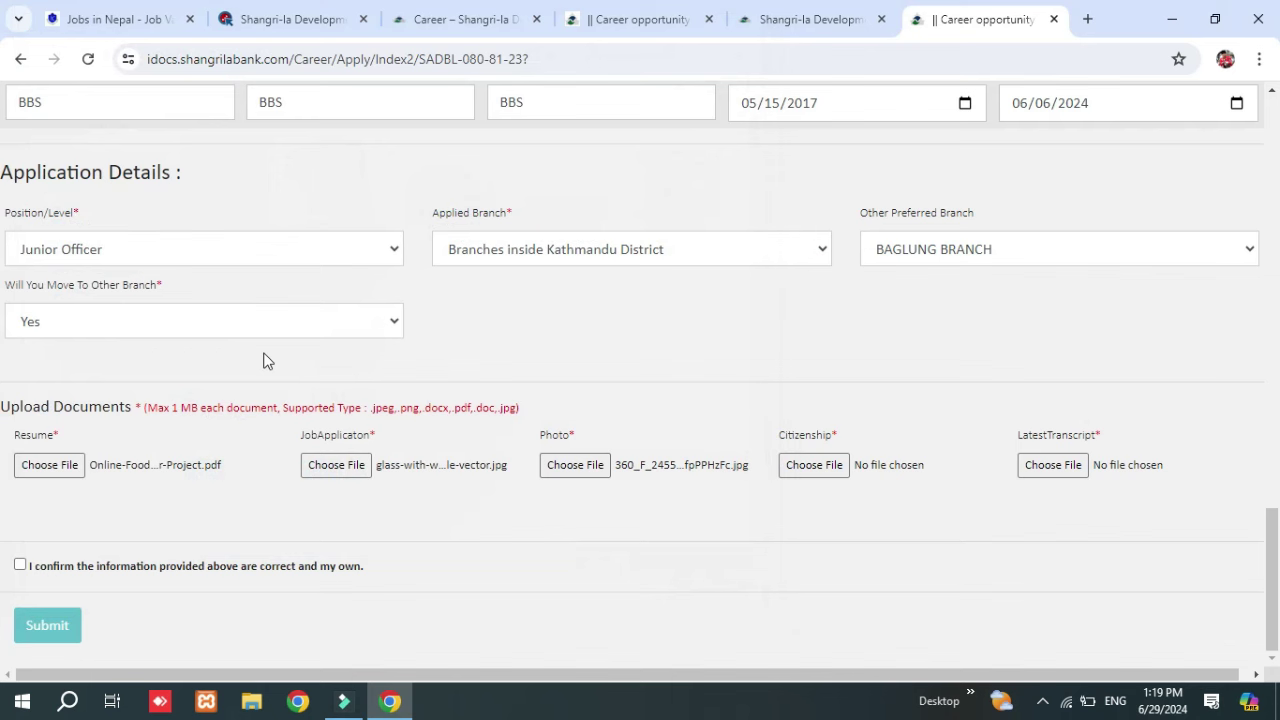
Attach the smiley image as both the Citizenship and LatestTranscript documents.
left_click(800, 468)
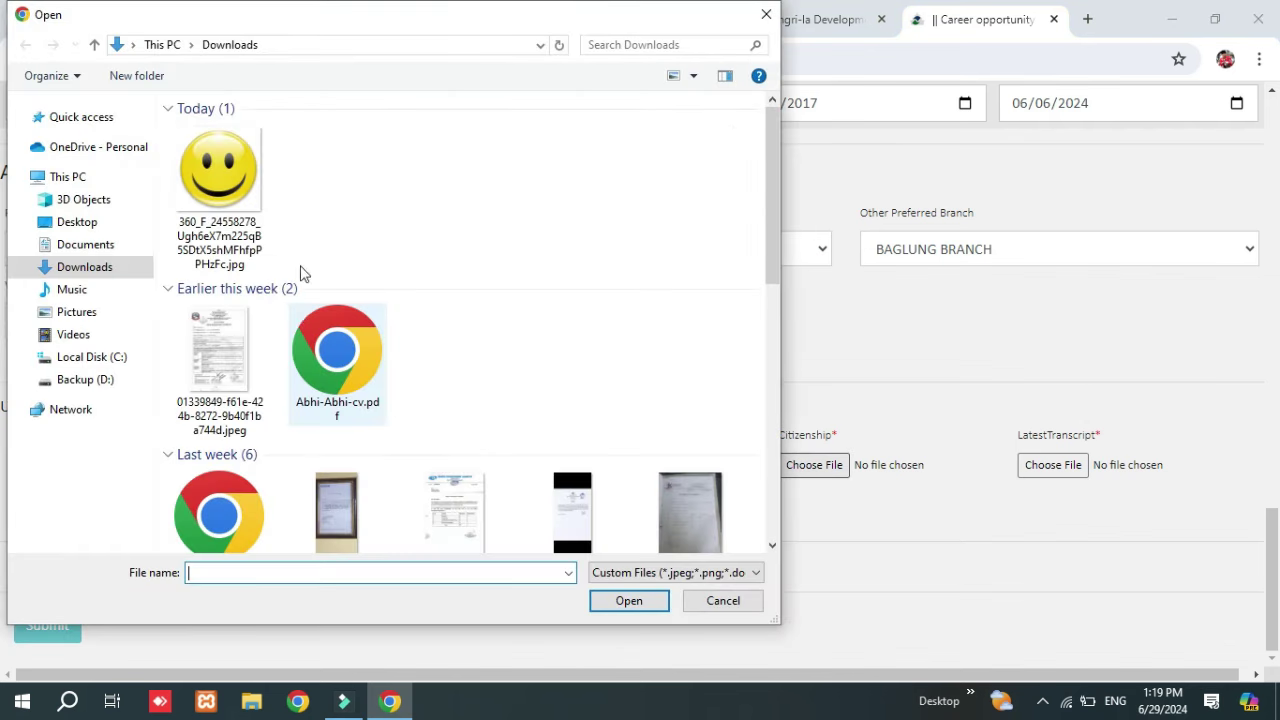
scroll(280, 328, "down", 5)
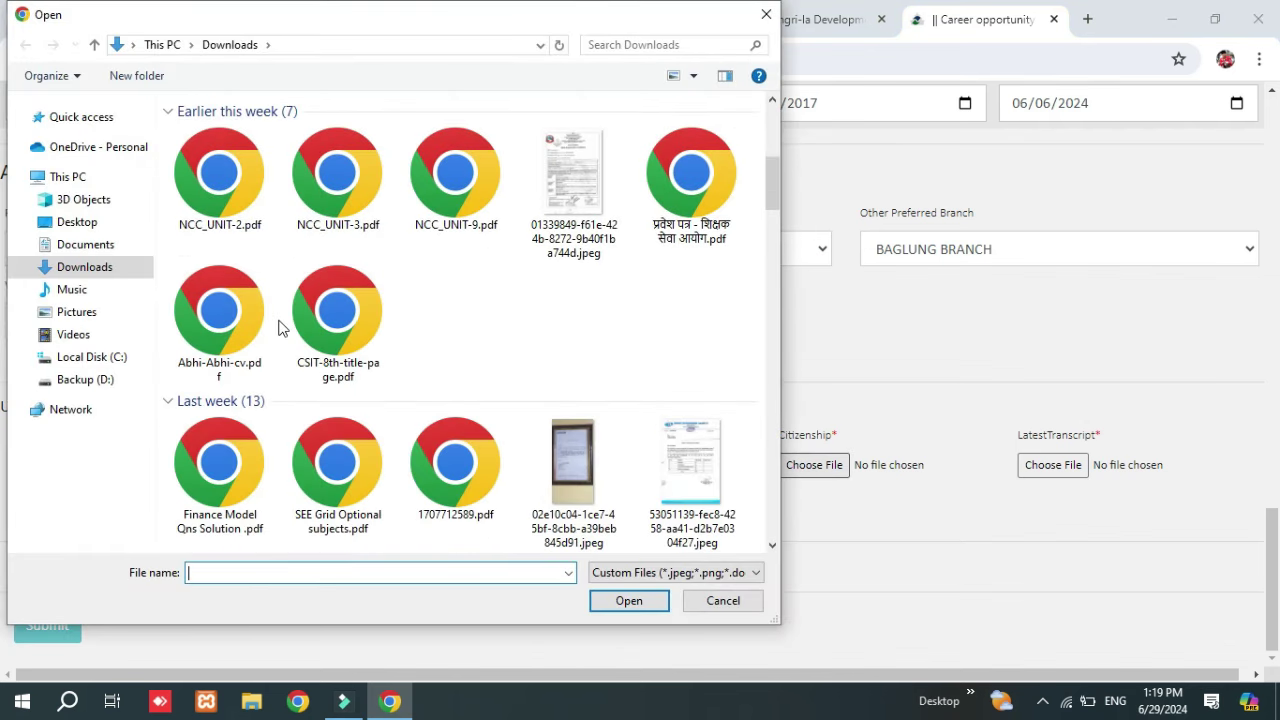
scroll(280, 328, "up", 5)
scroll(280, 328, "down", 3)
scroll(280, 328, "up", 3)
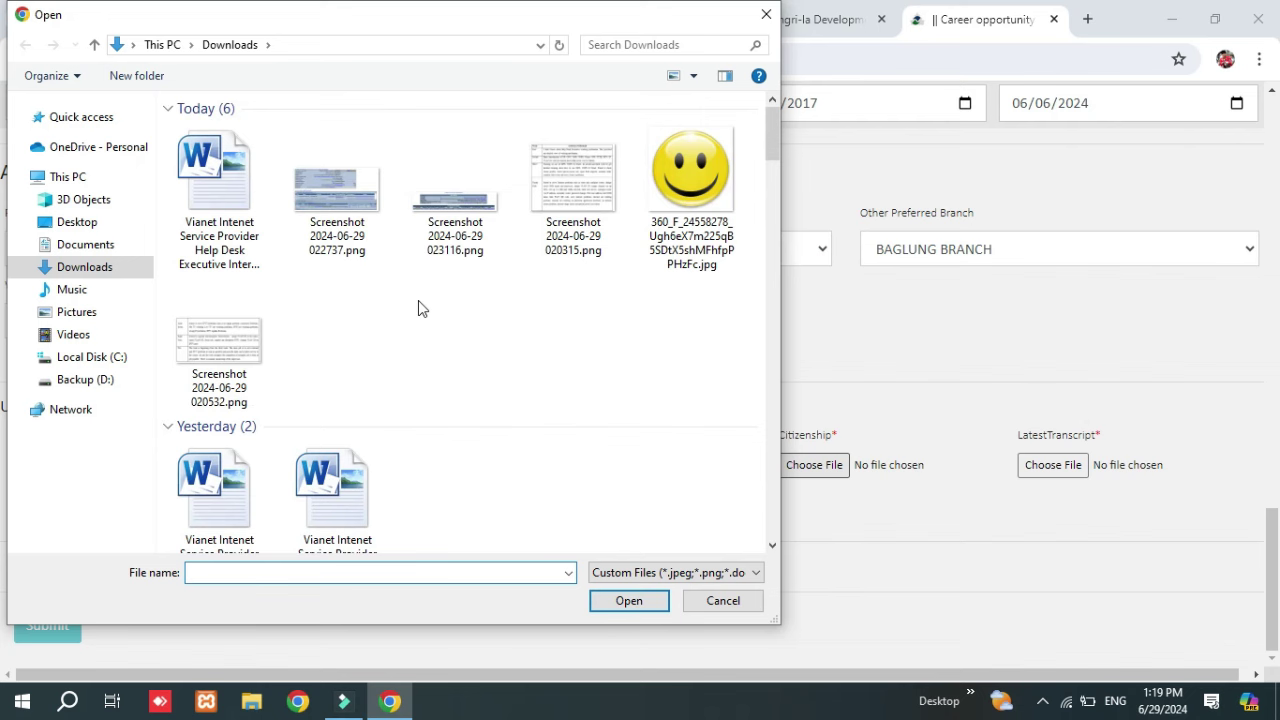
double_click(676, 213)
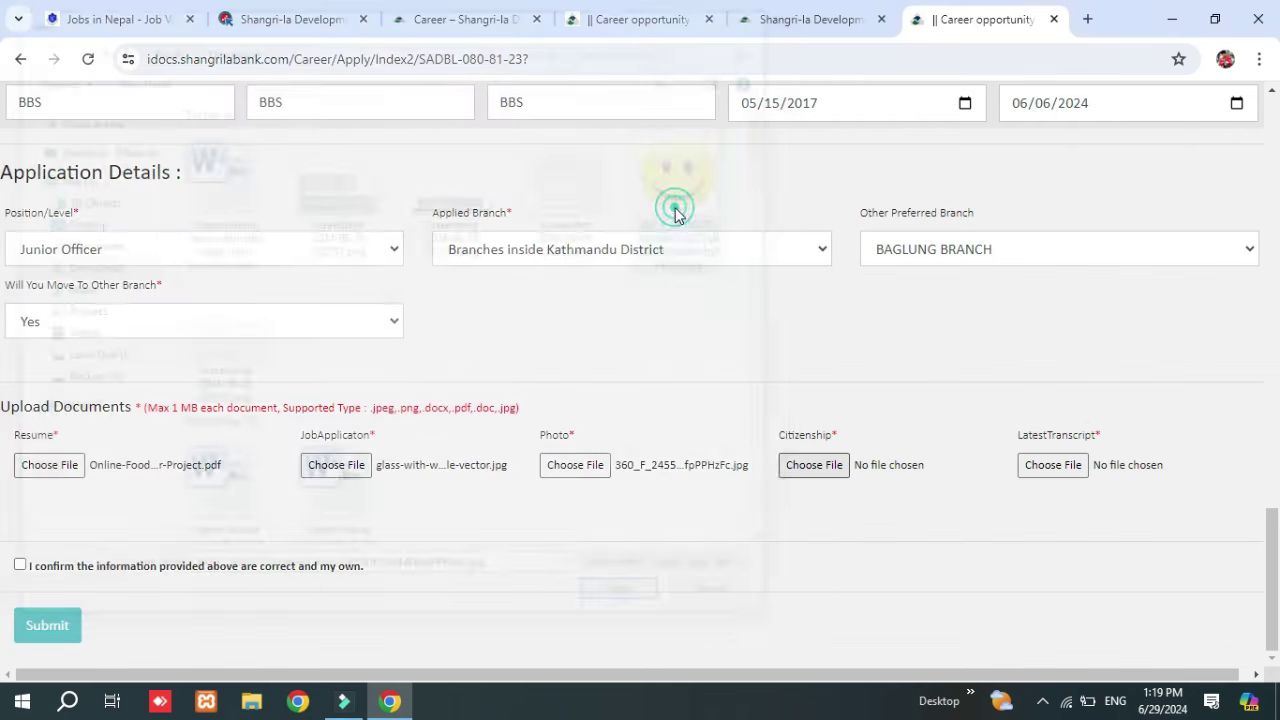
left_click(1045, 467)
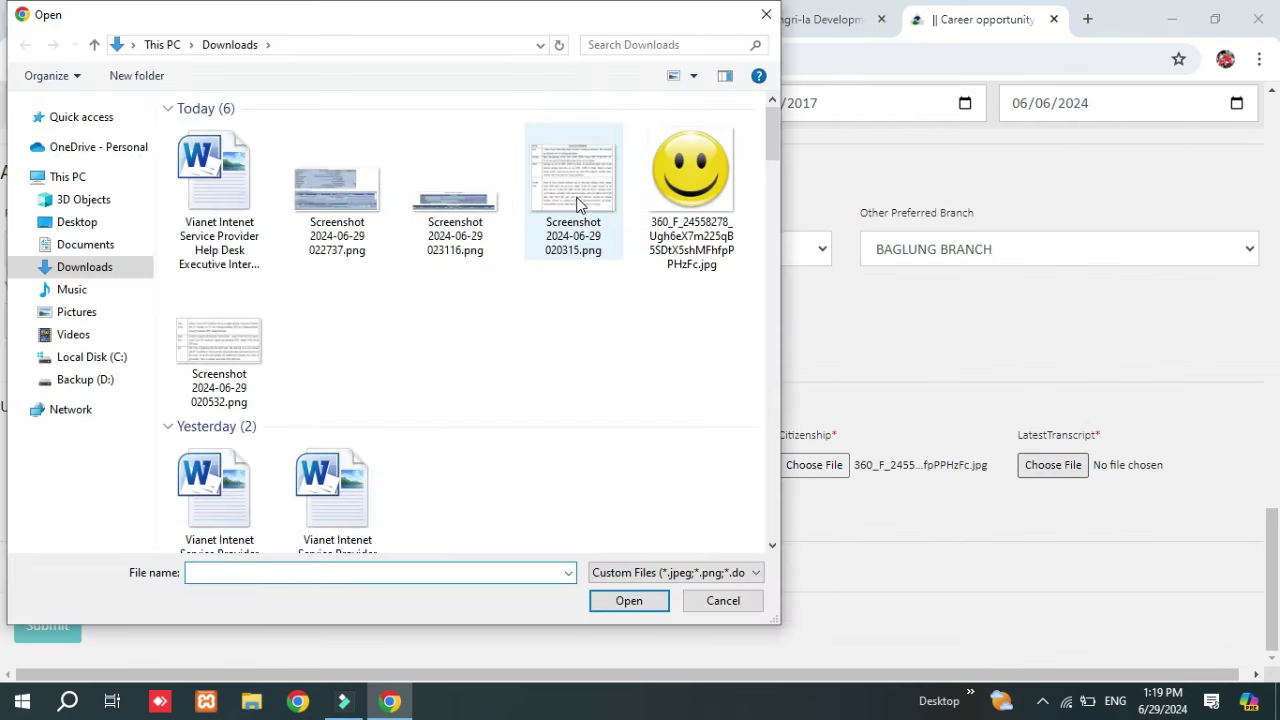
double_click(692, 167)
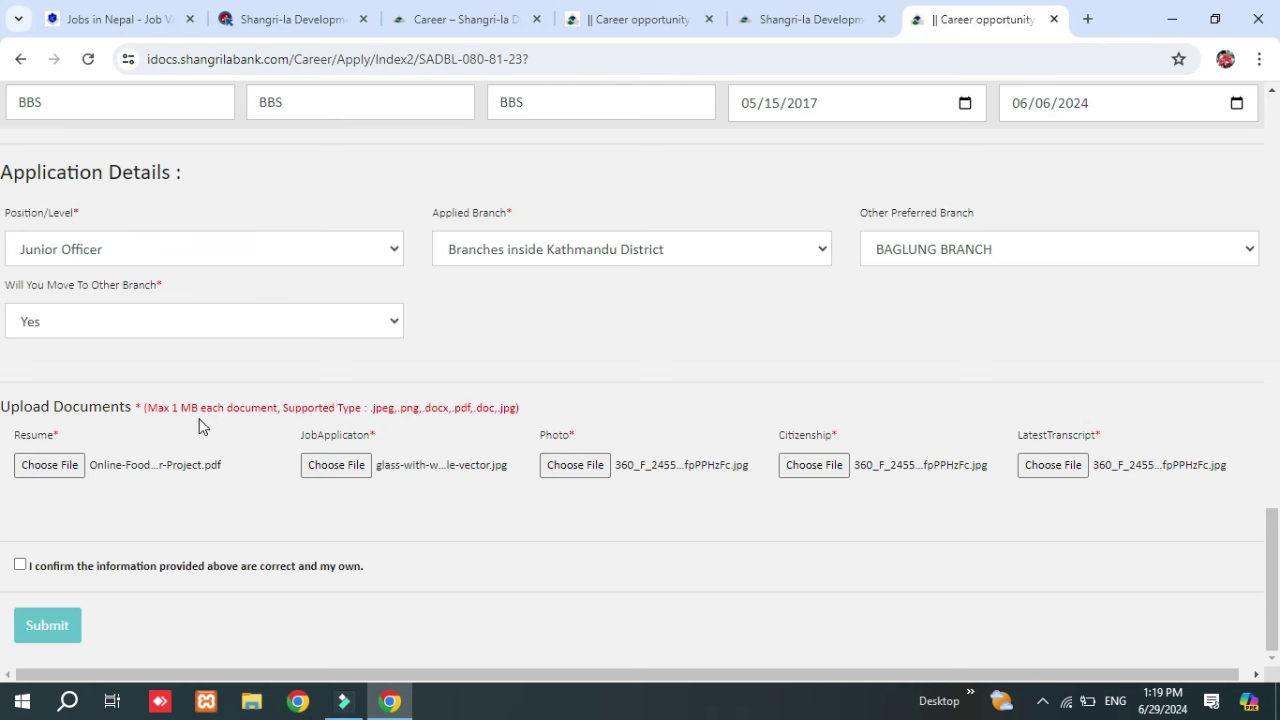
Tick the 'I confirm the information' declaration, submit, and accept the confirmation prompt.
left_click(21, 566)
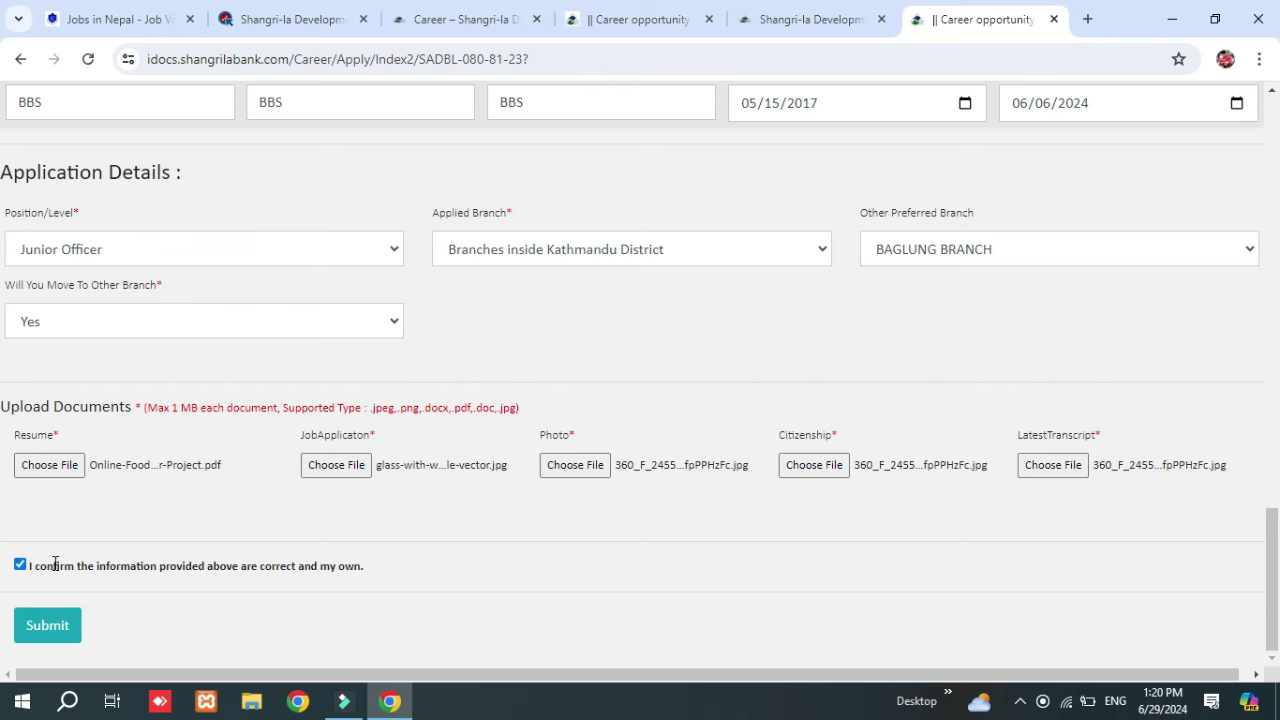
left_click(48, 630)
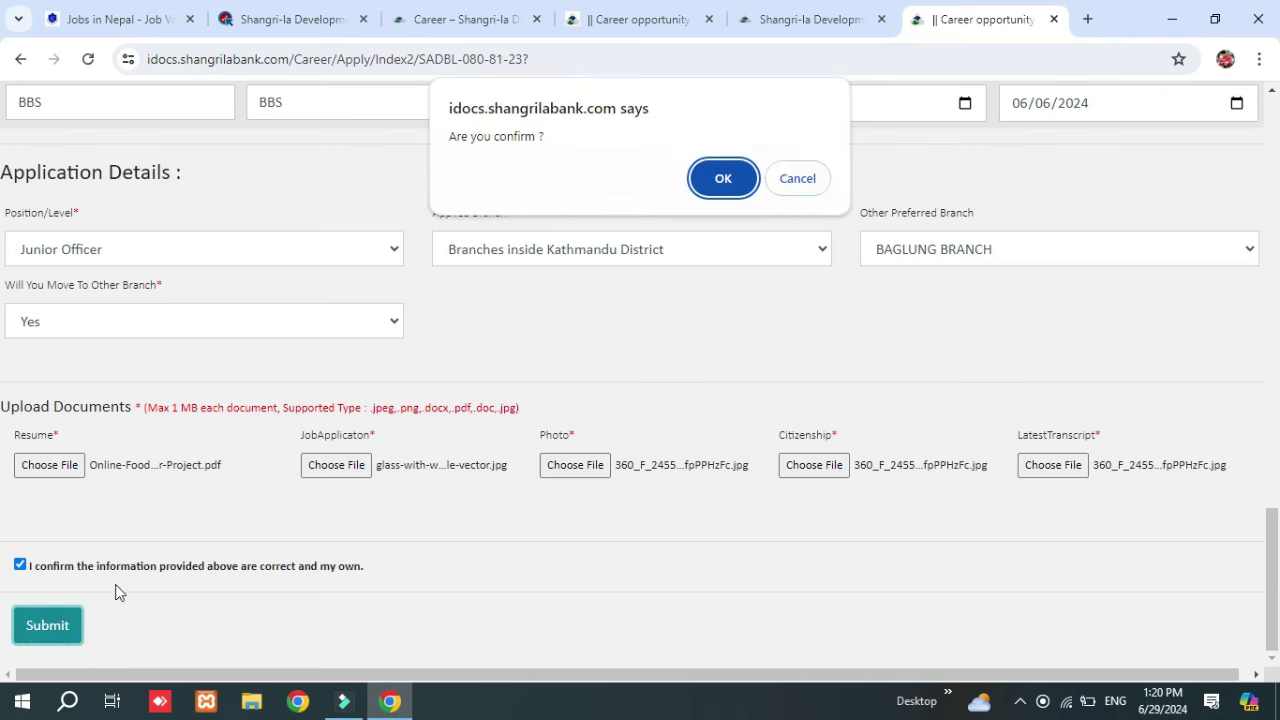
left_click(733, 181)
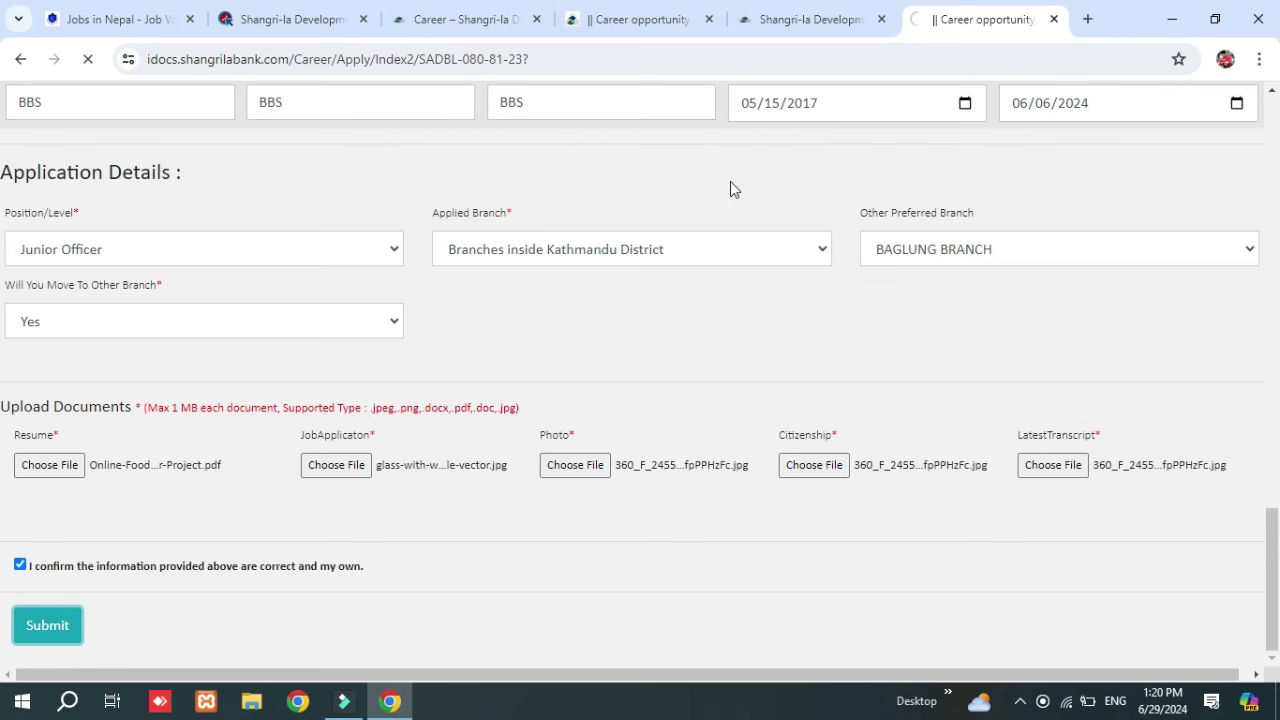
Reattach a replacement file from Downloads as the JobApplication document.
scroll(264, 390, "down", 6)
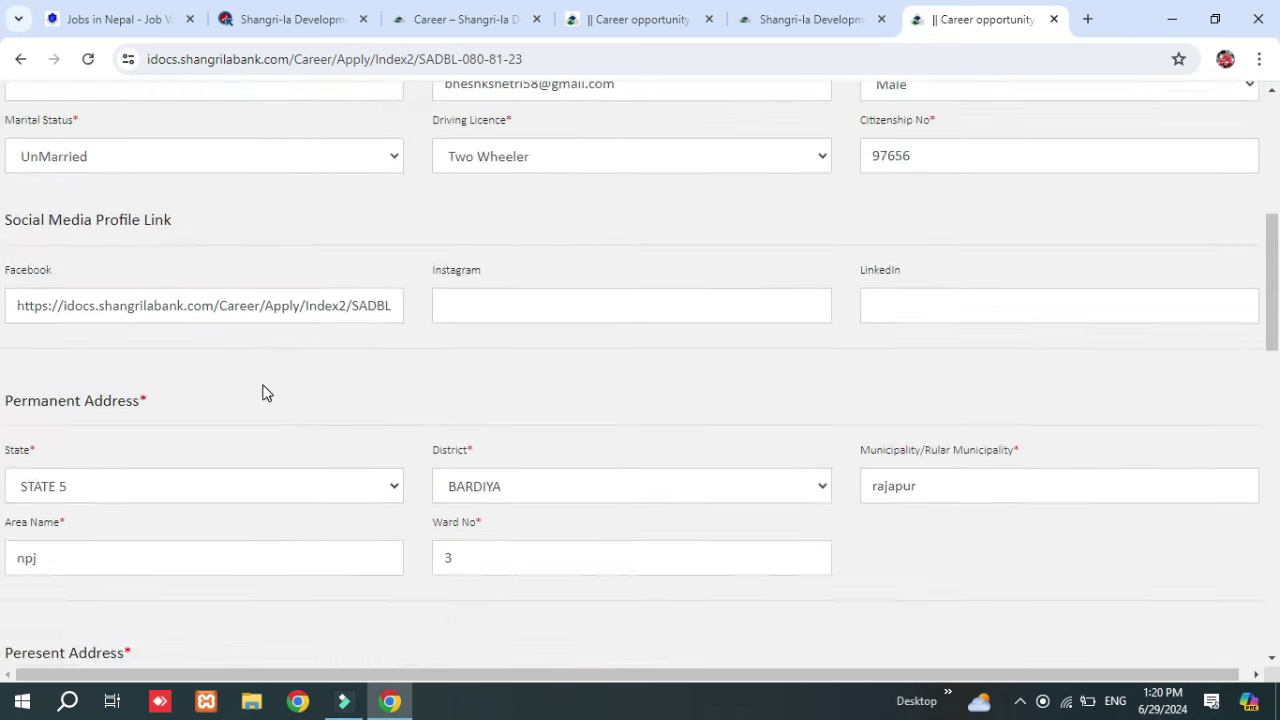
scroll(264, 388, "down", 7)
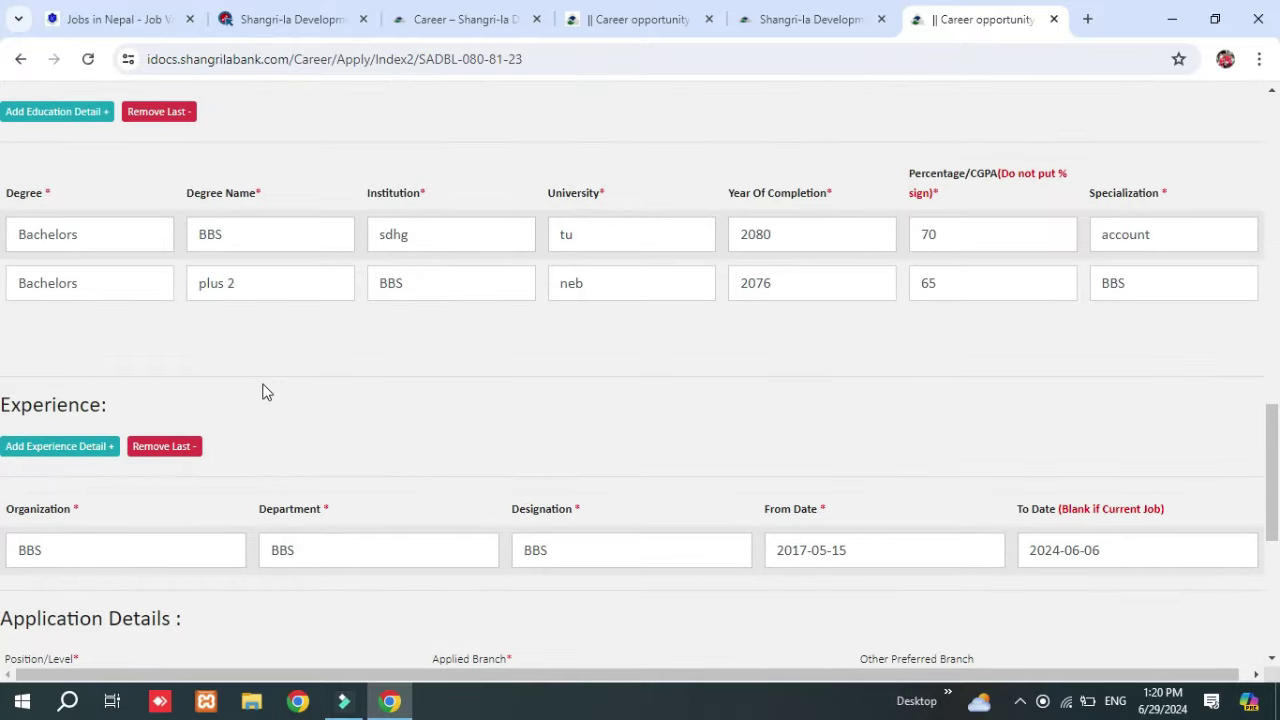
scroll(264, 390, "down", 4)
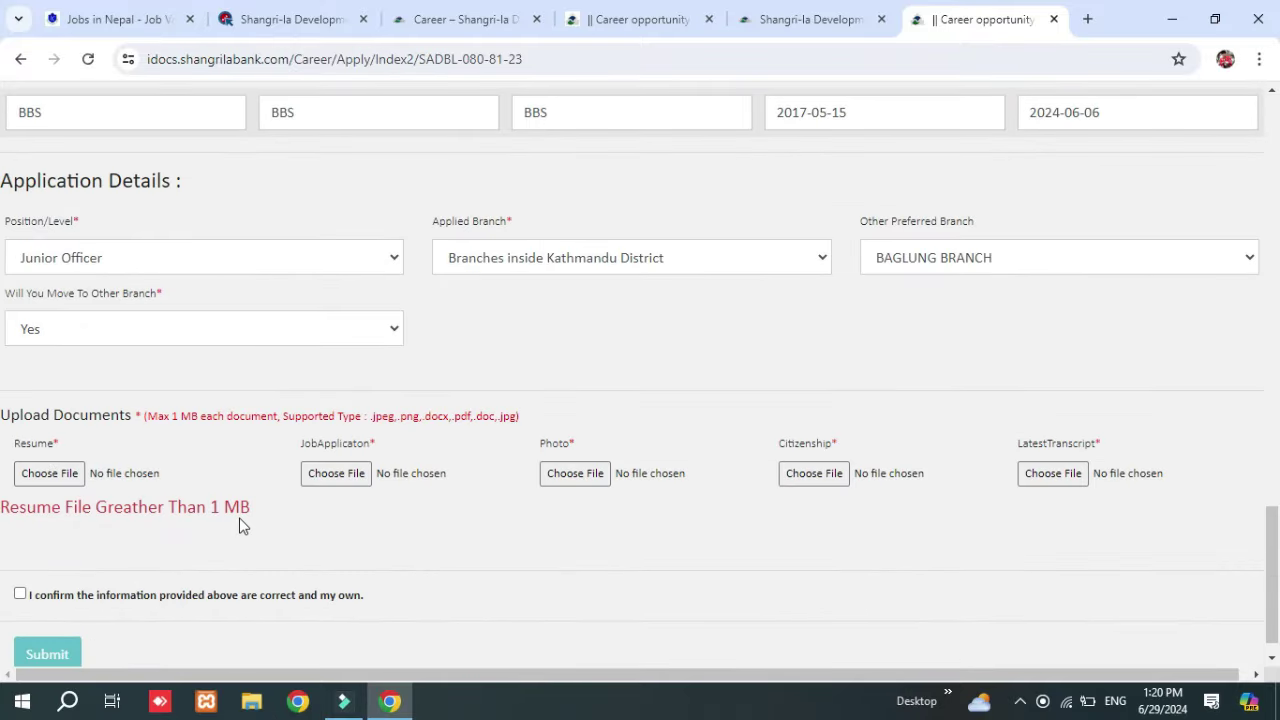
left_click(328, 476)
left_click(457, 210)
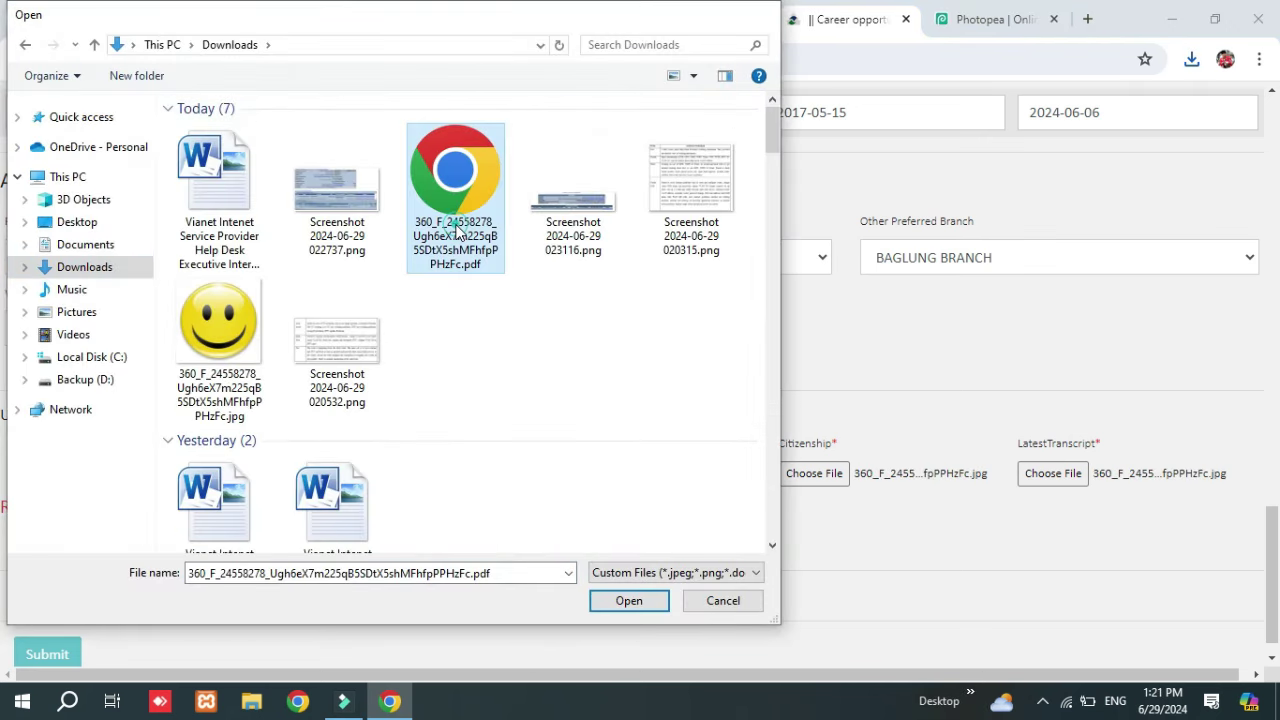
double_click(457, 215)
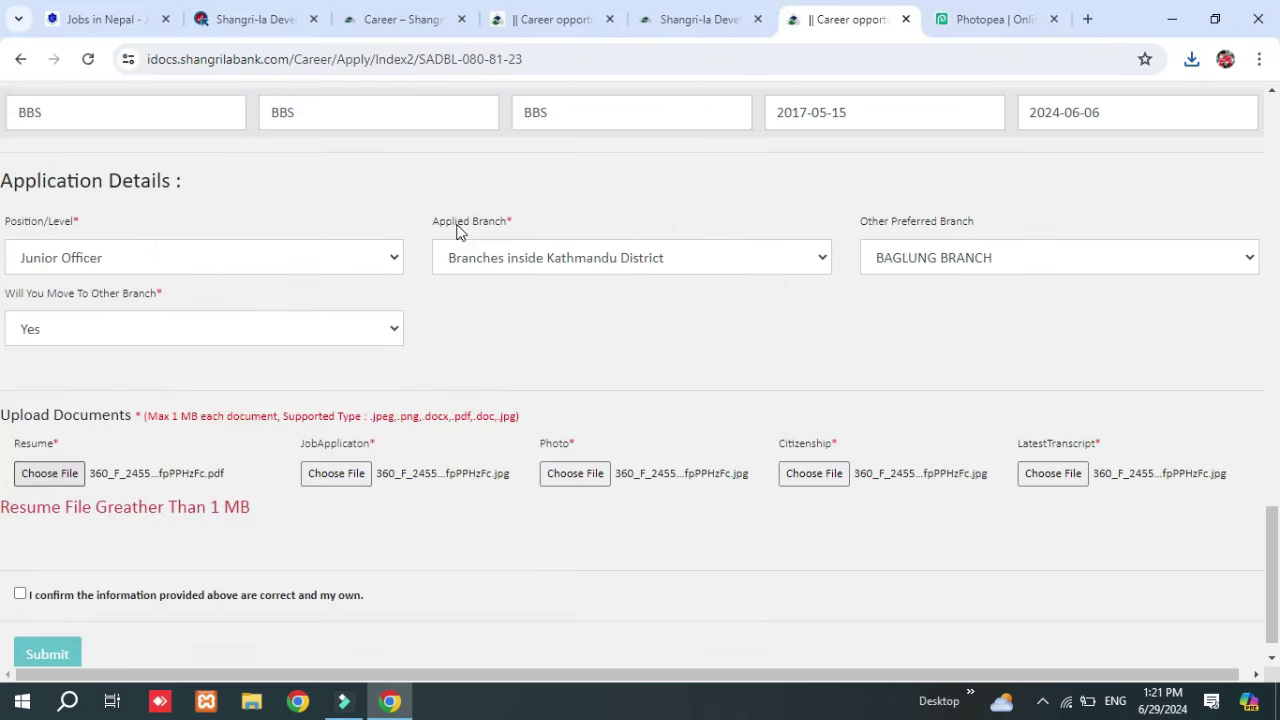
Tick the information declaration again, submit, and accept the confirmation prompt.
left_click(20, 594)
left_click(44, 656)
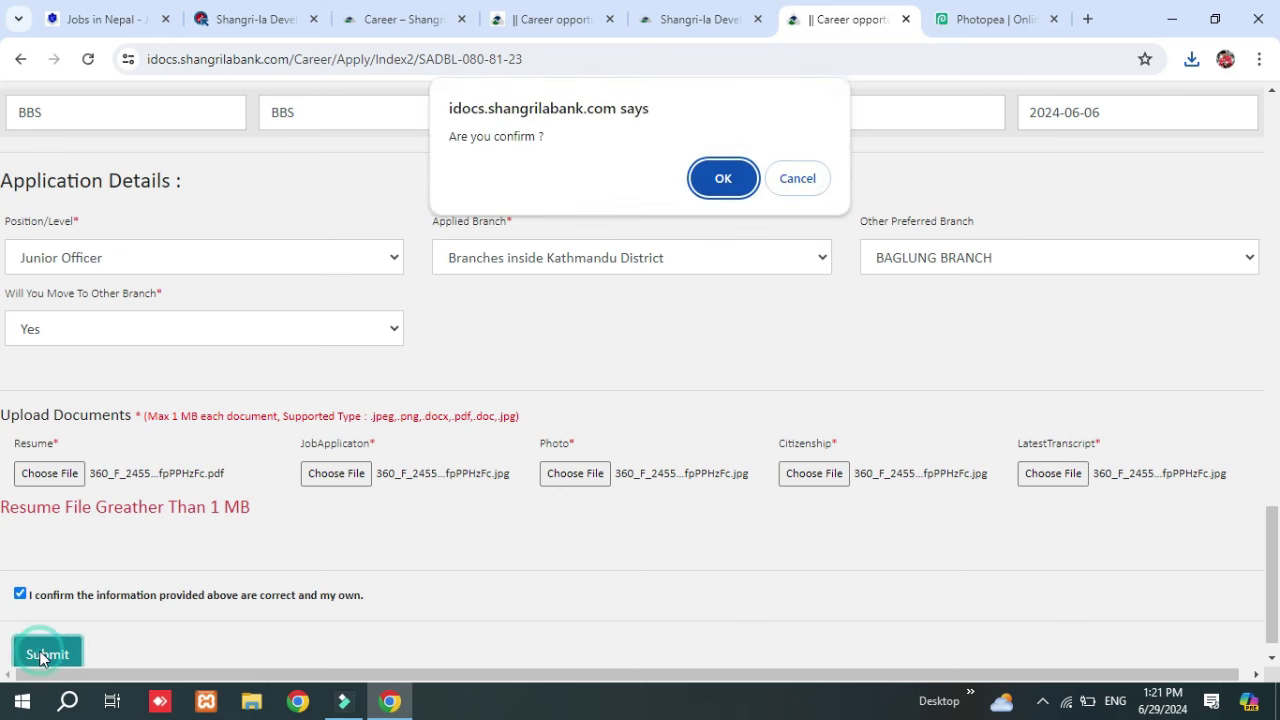
left_click(718, 180)
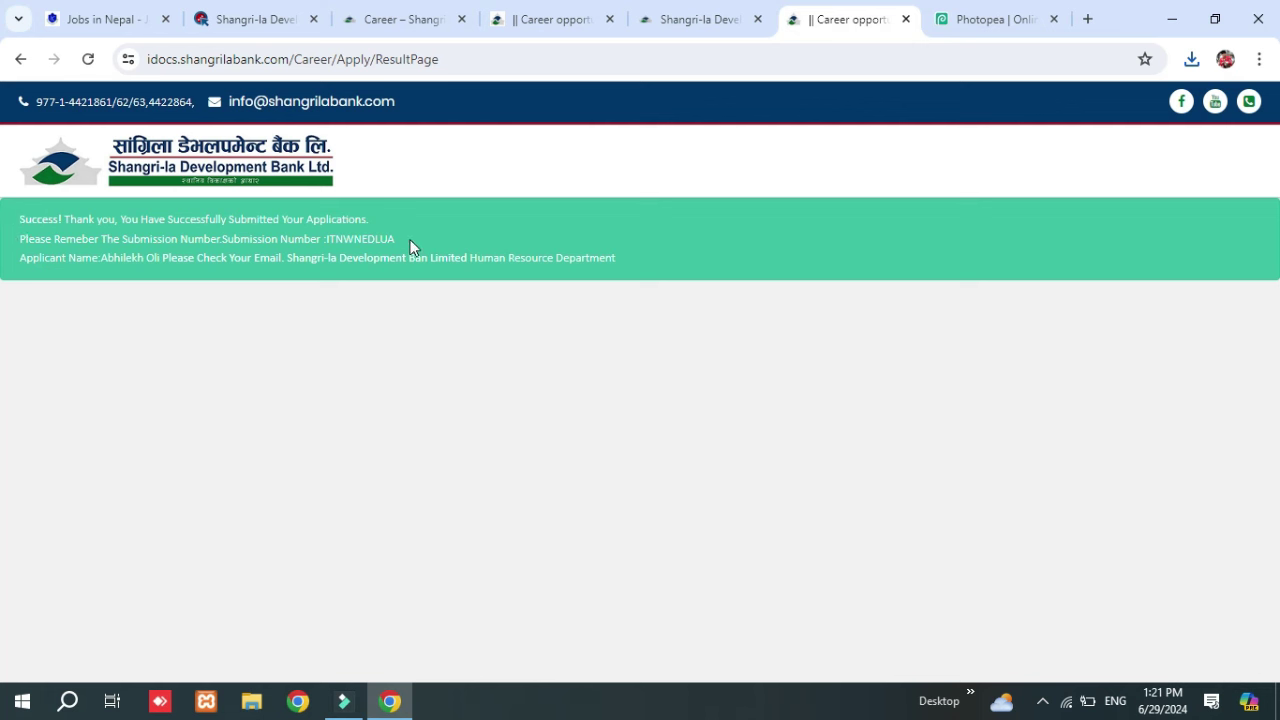
Highlight the submission number and the applicant's name on the success page.
left_click_drag(410, 246, 324, 243)
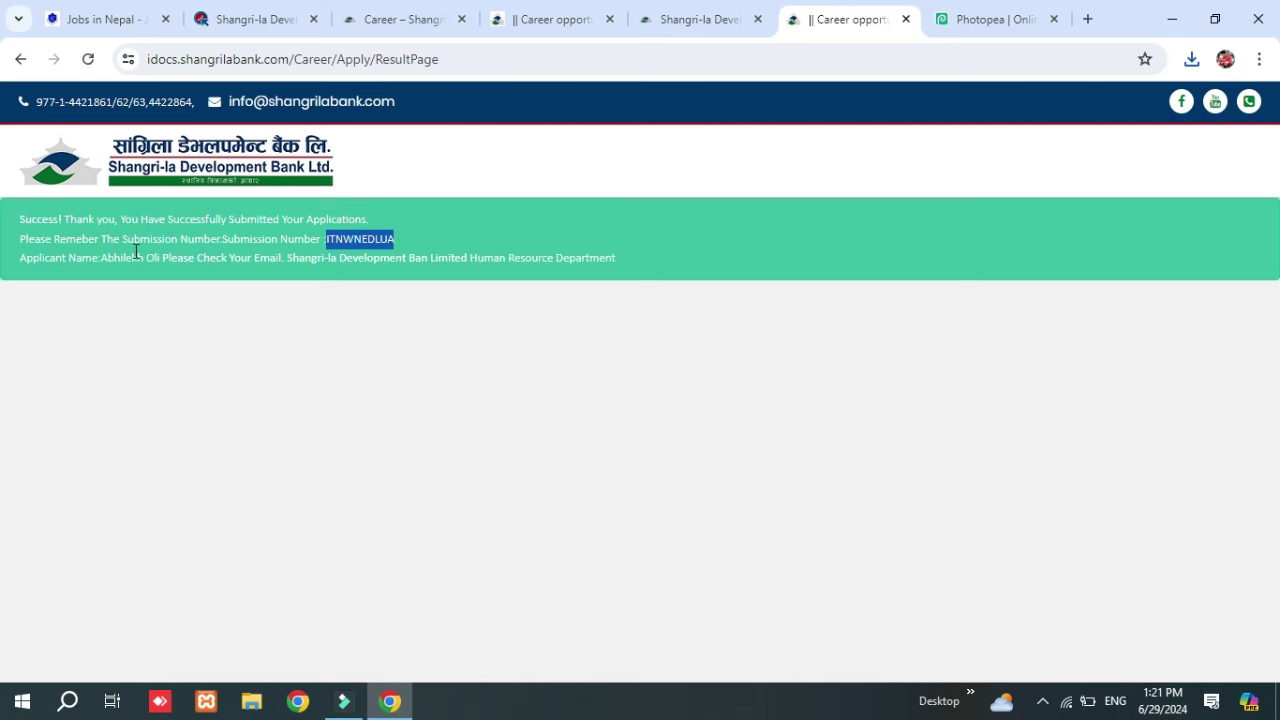
left_click_drag(114, 258, 181, 258)
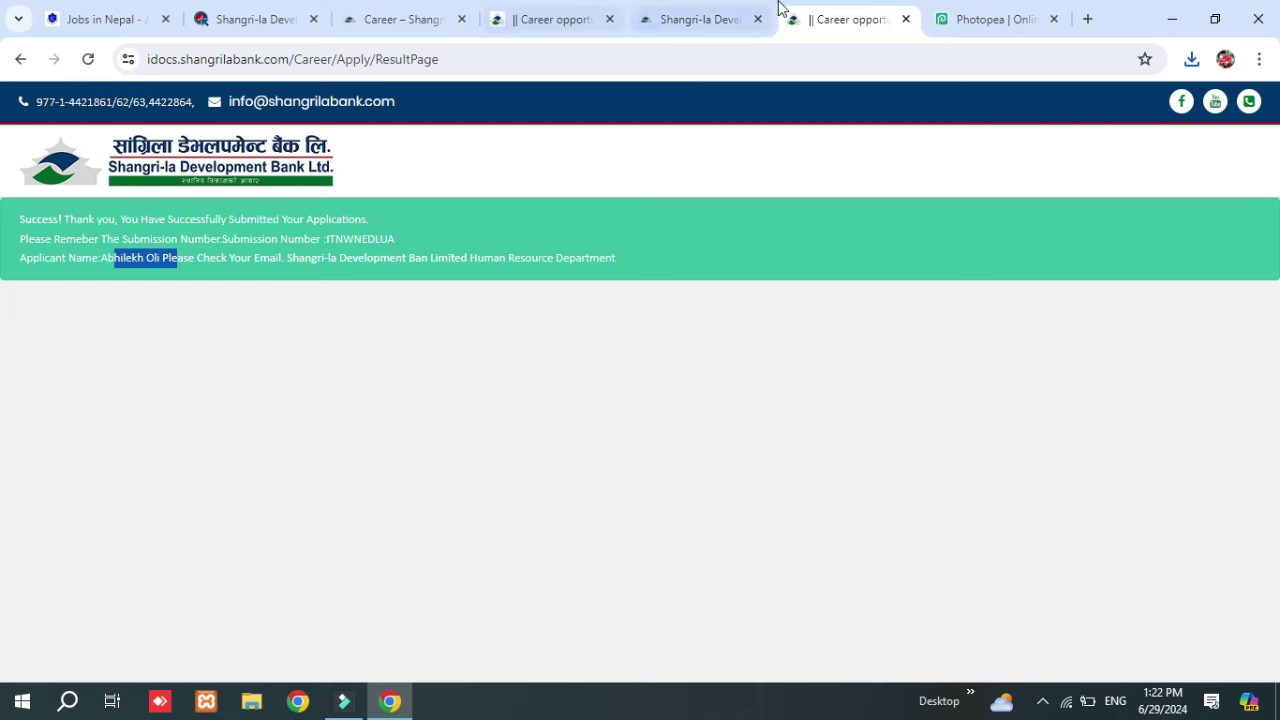
From the bank homepage, open Career listings and view details for job SADBL-080-81-23.
left_click(748, 12)
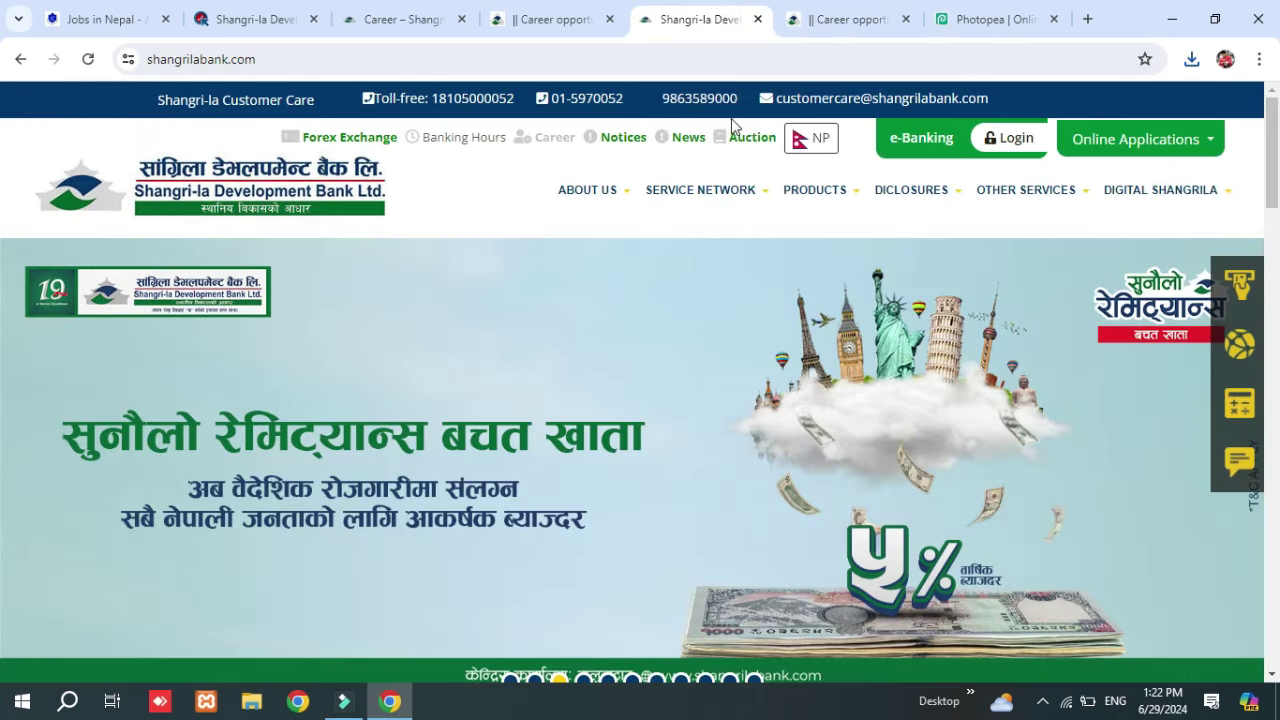
left_click(563, 148)
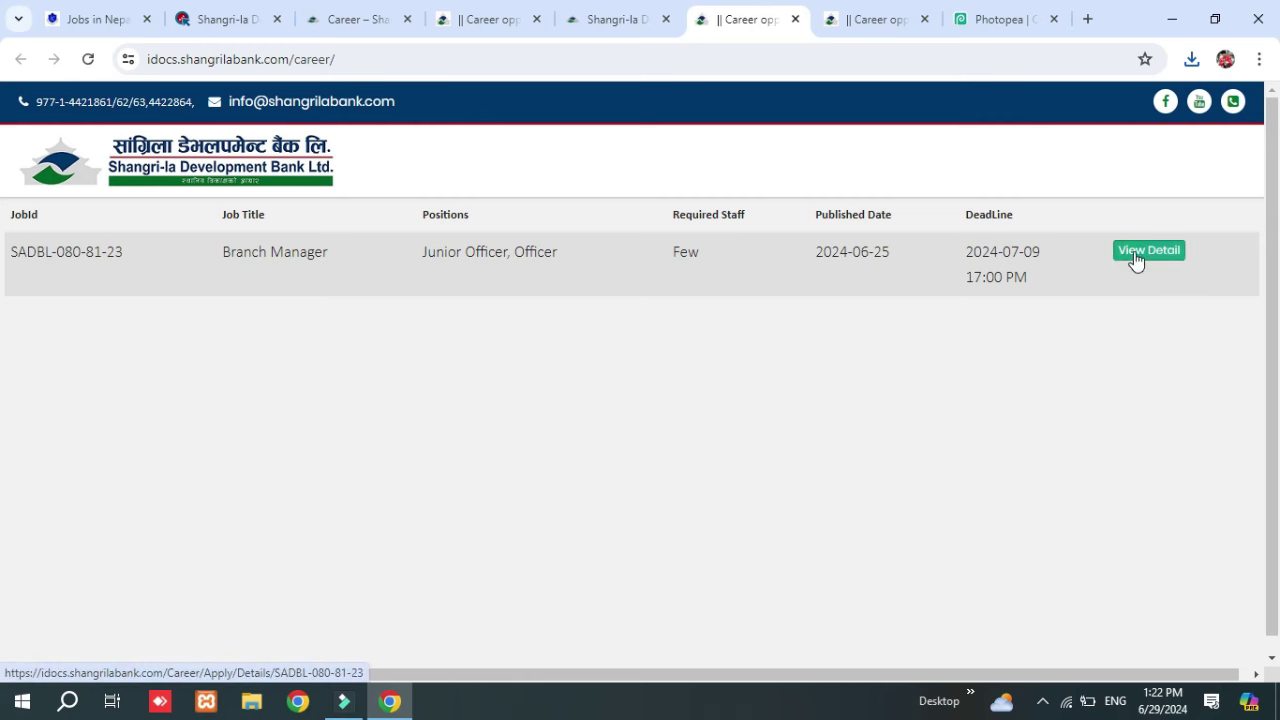
left_click(1138, 256)
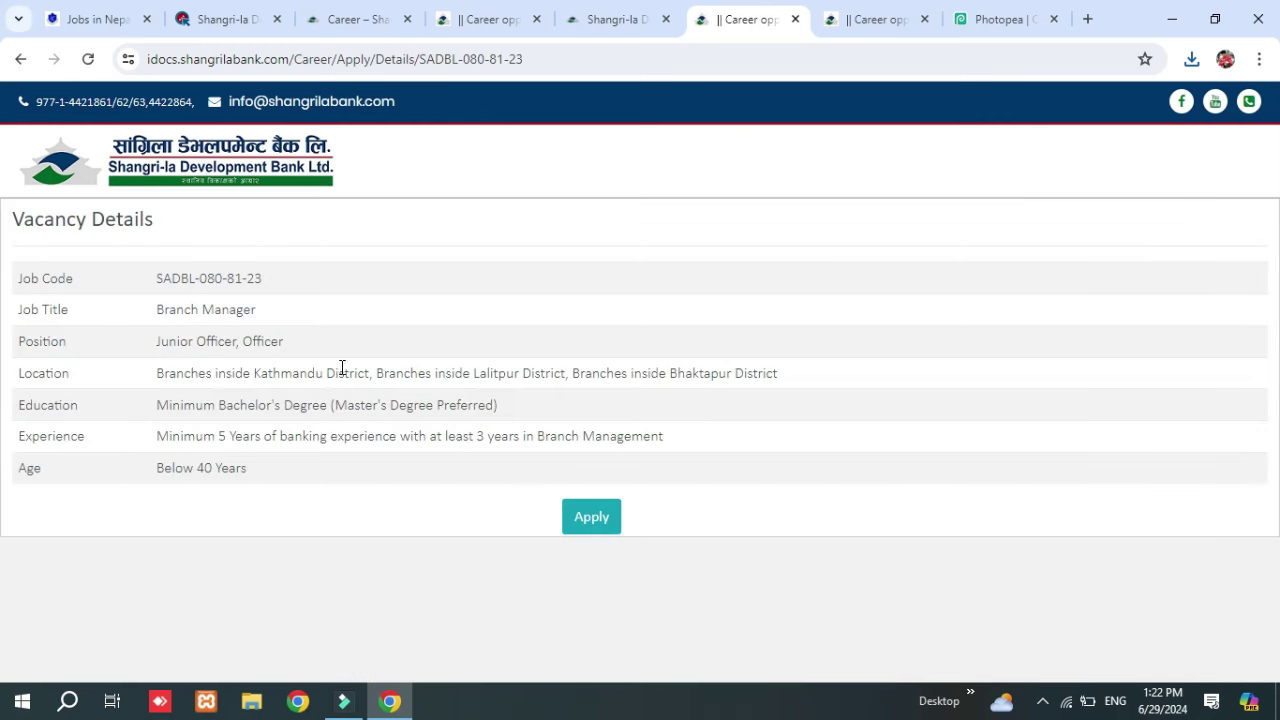